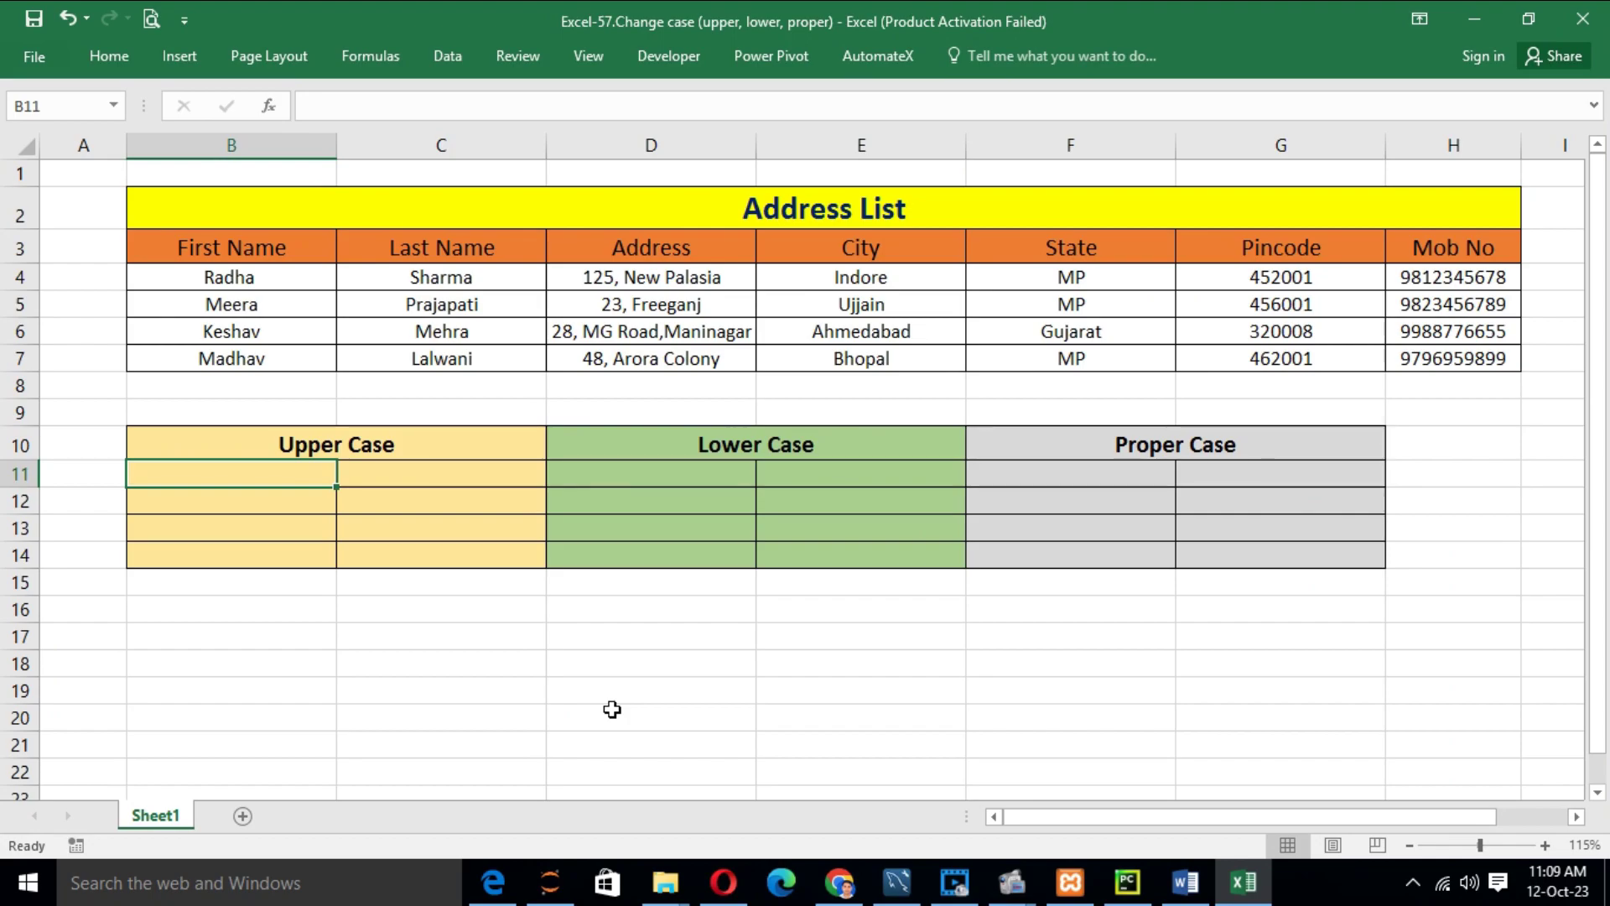
- Enter =UPPER(B4) in B11 to show the first name in uppercase
left_click(260, 280)
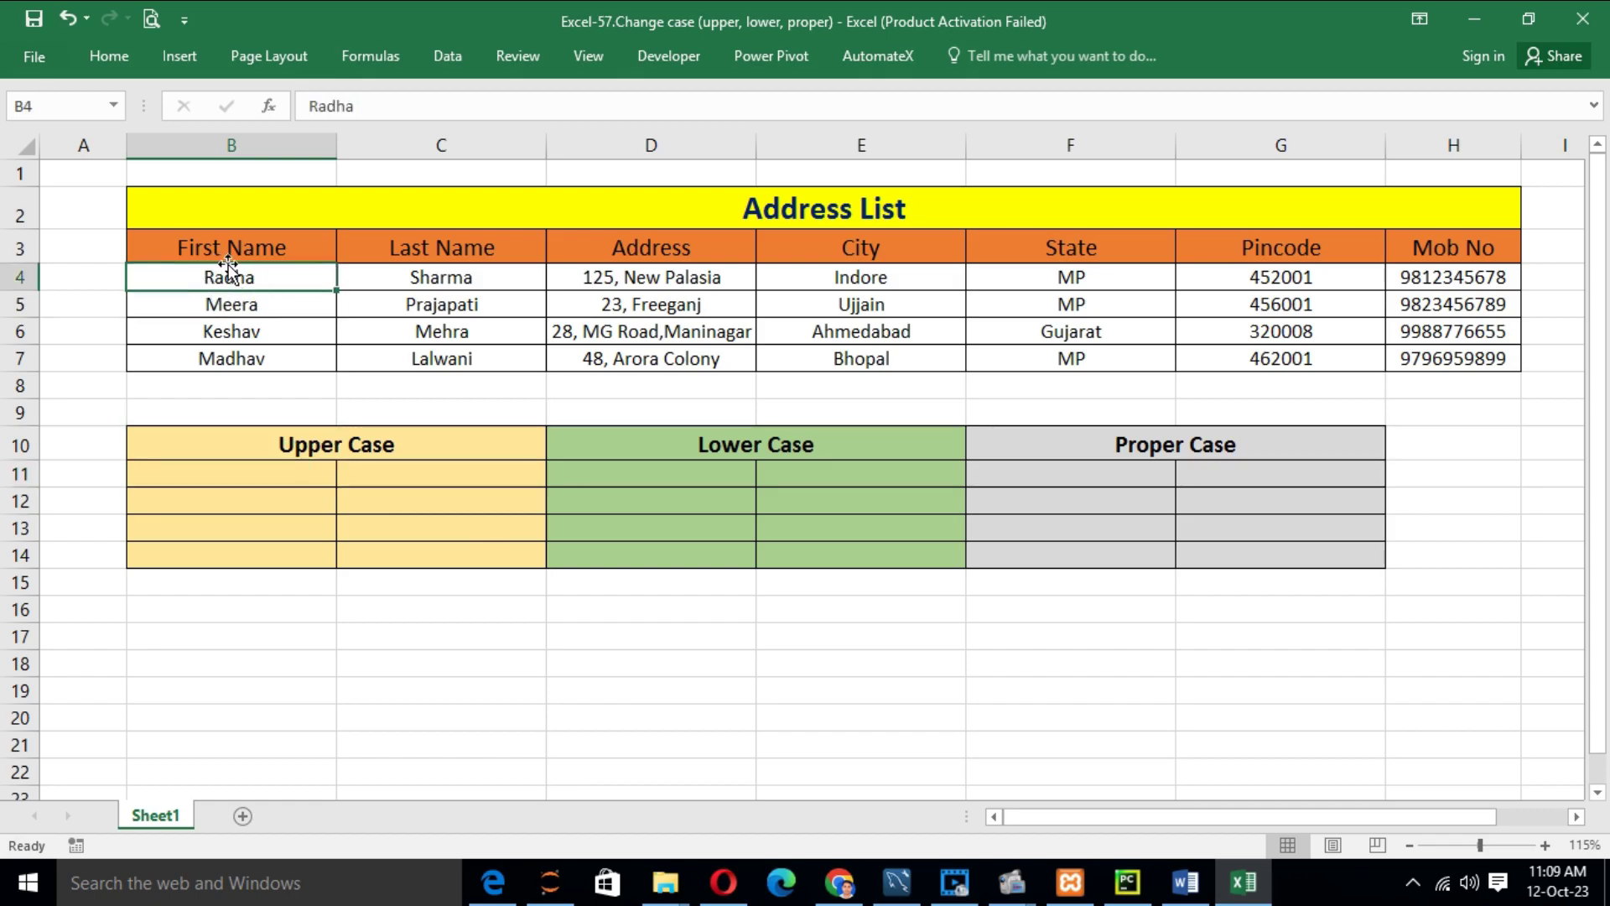
left_click(234, 473)
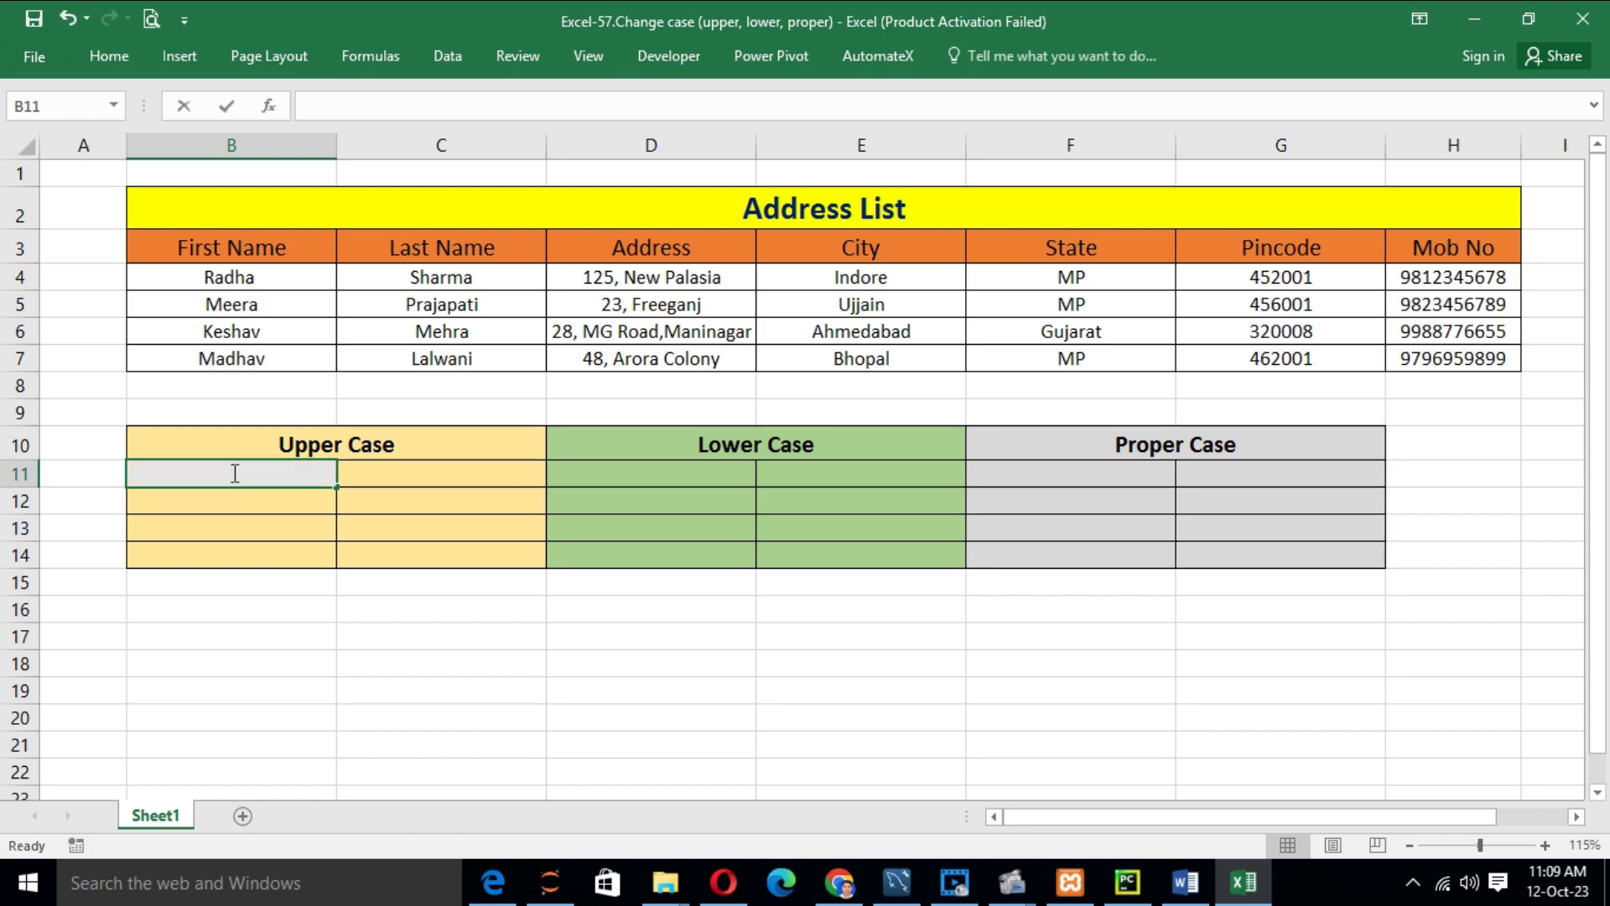
type("=U")
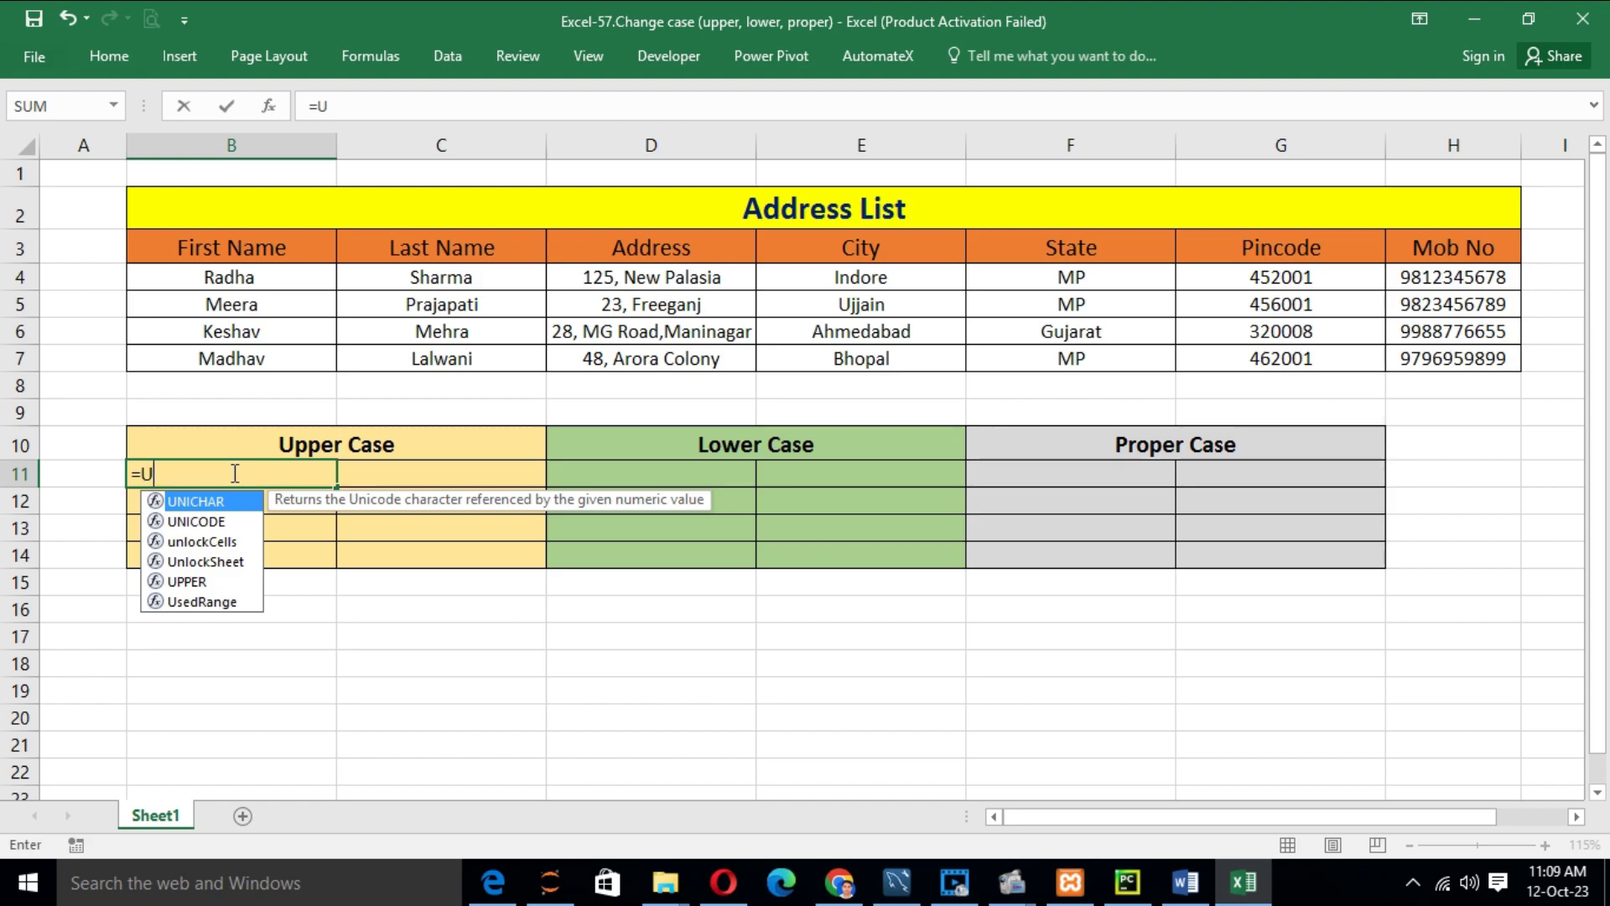
key("Down")
key("Down")
key("Down")
key("Down")
key("Tab")
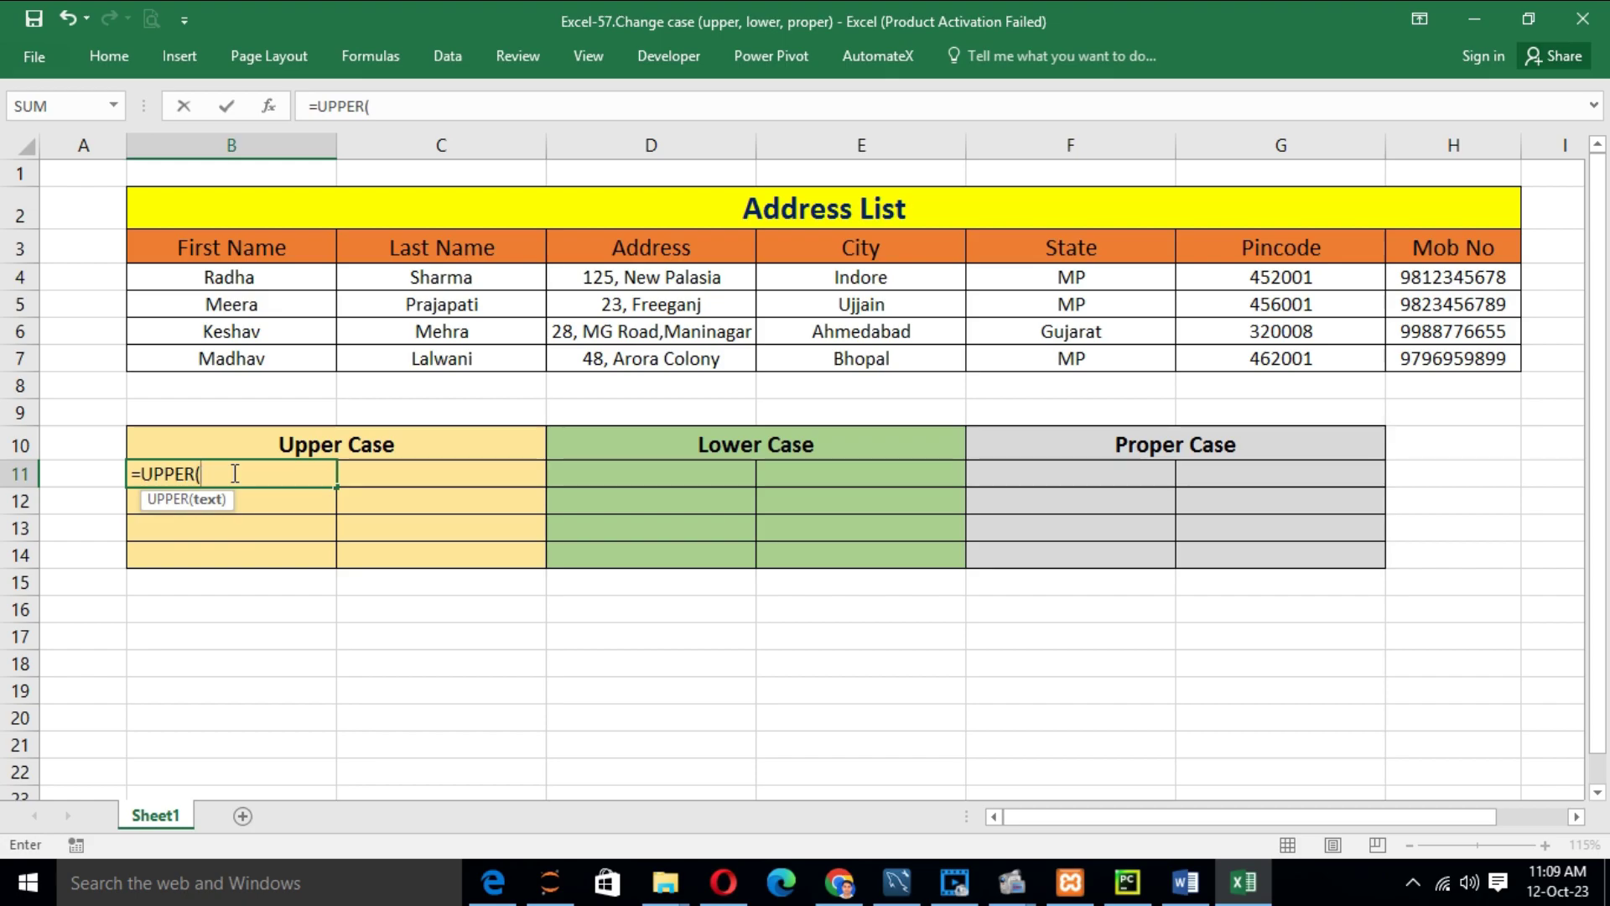
left_click(214, 278)
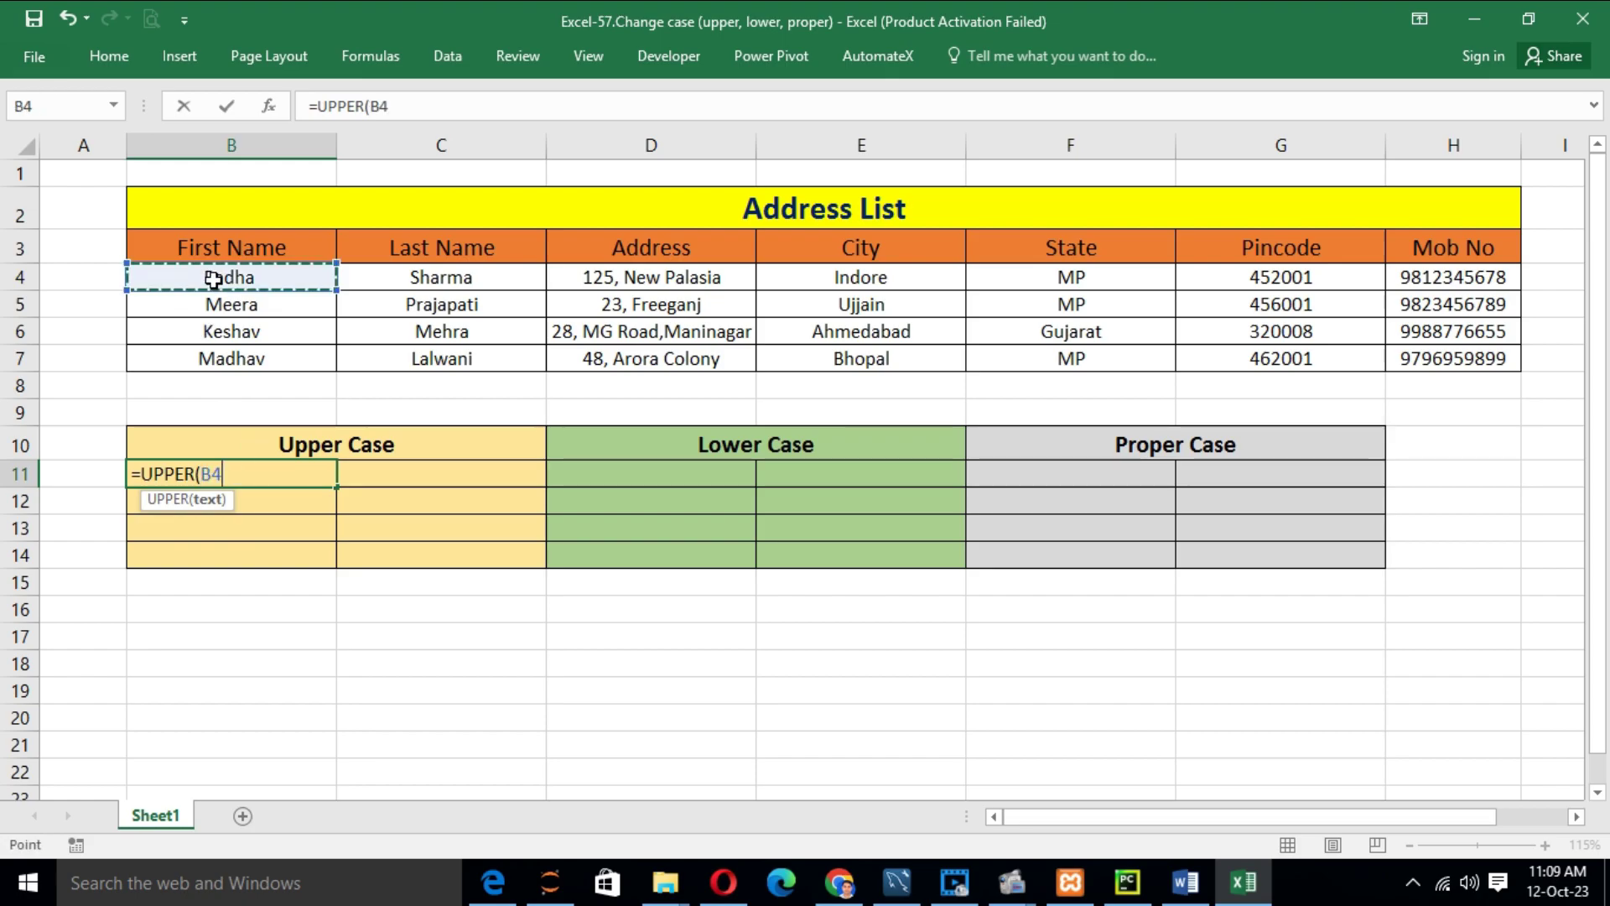
left_click(237, 473)
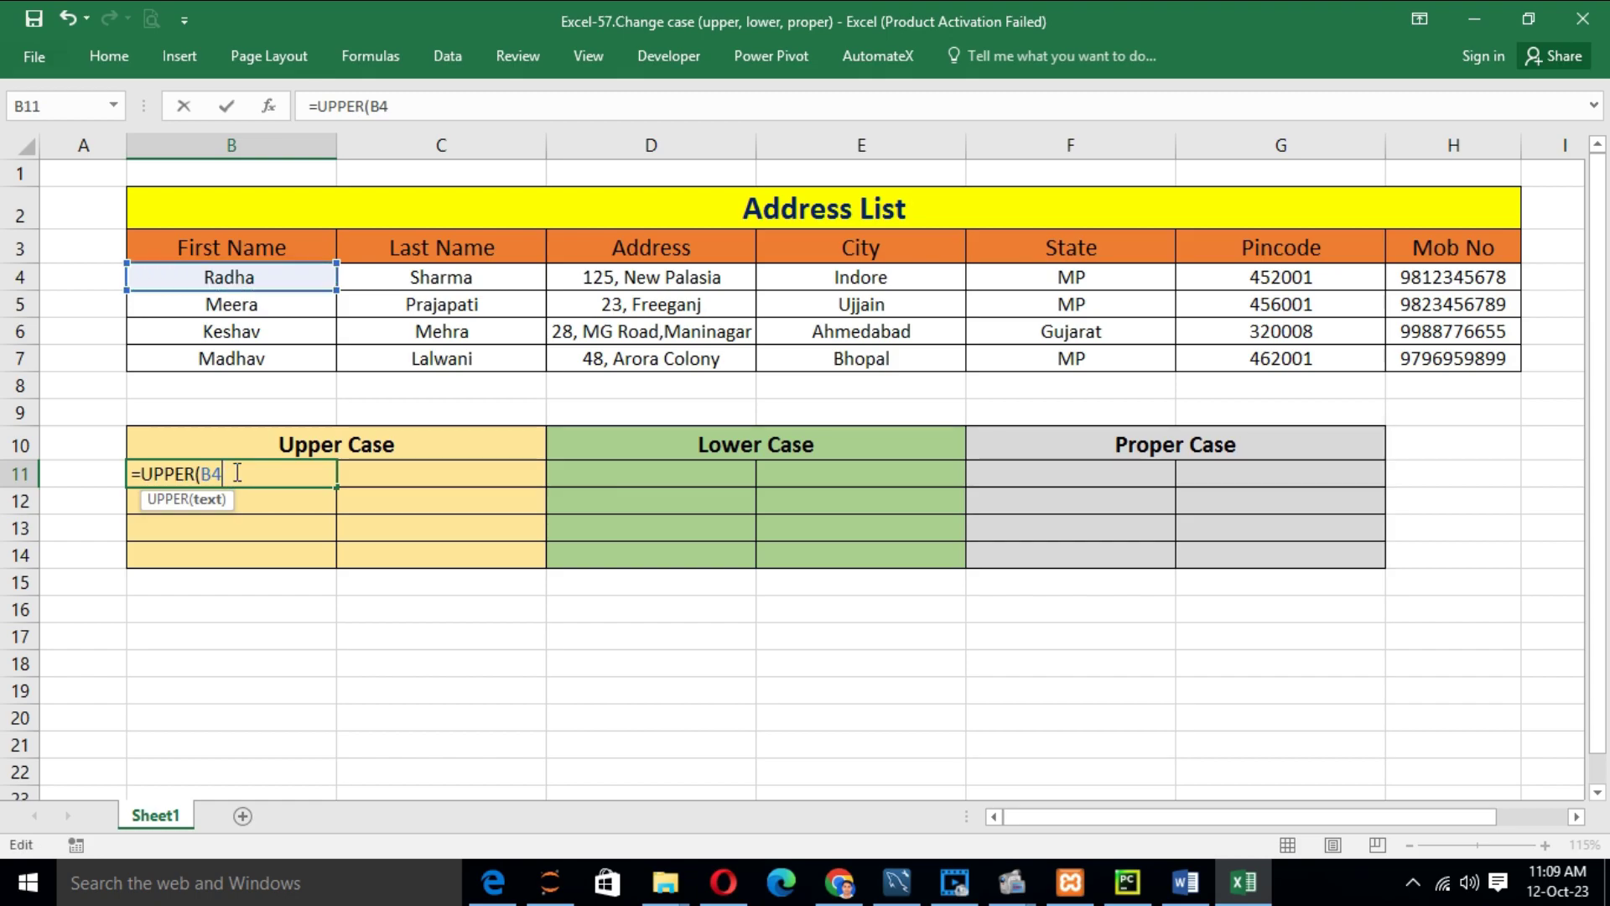
type(")")
key("Return")
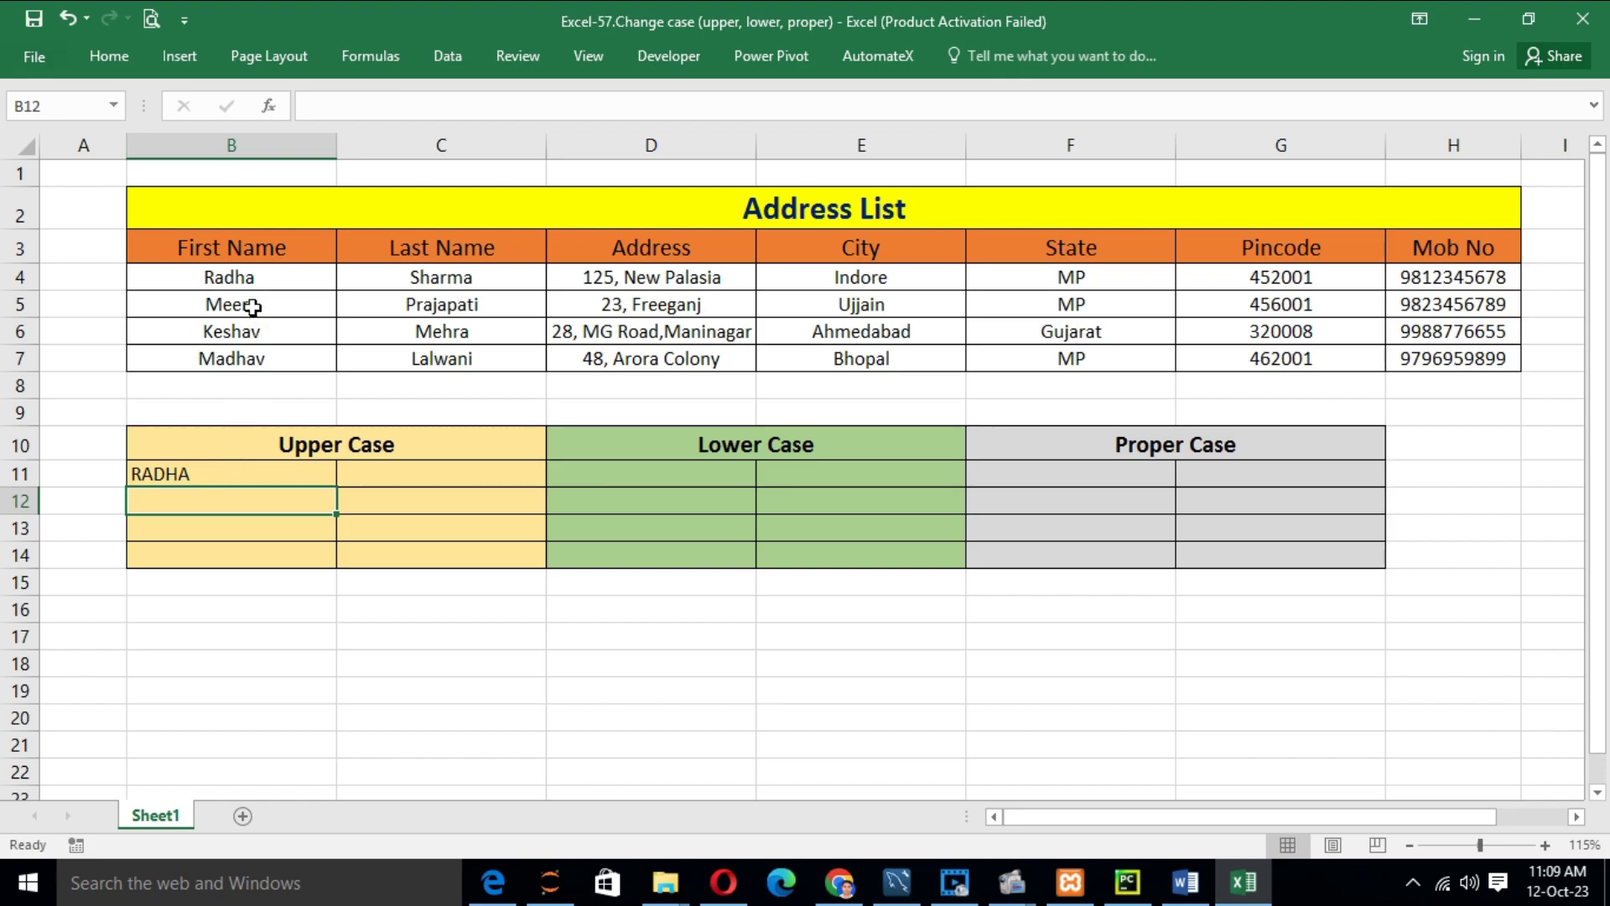
- Fill the UPPER formula from B11 down to B14
left_click(232, 471)
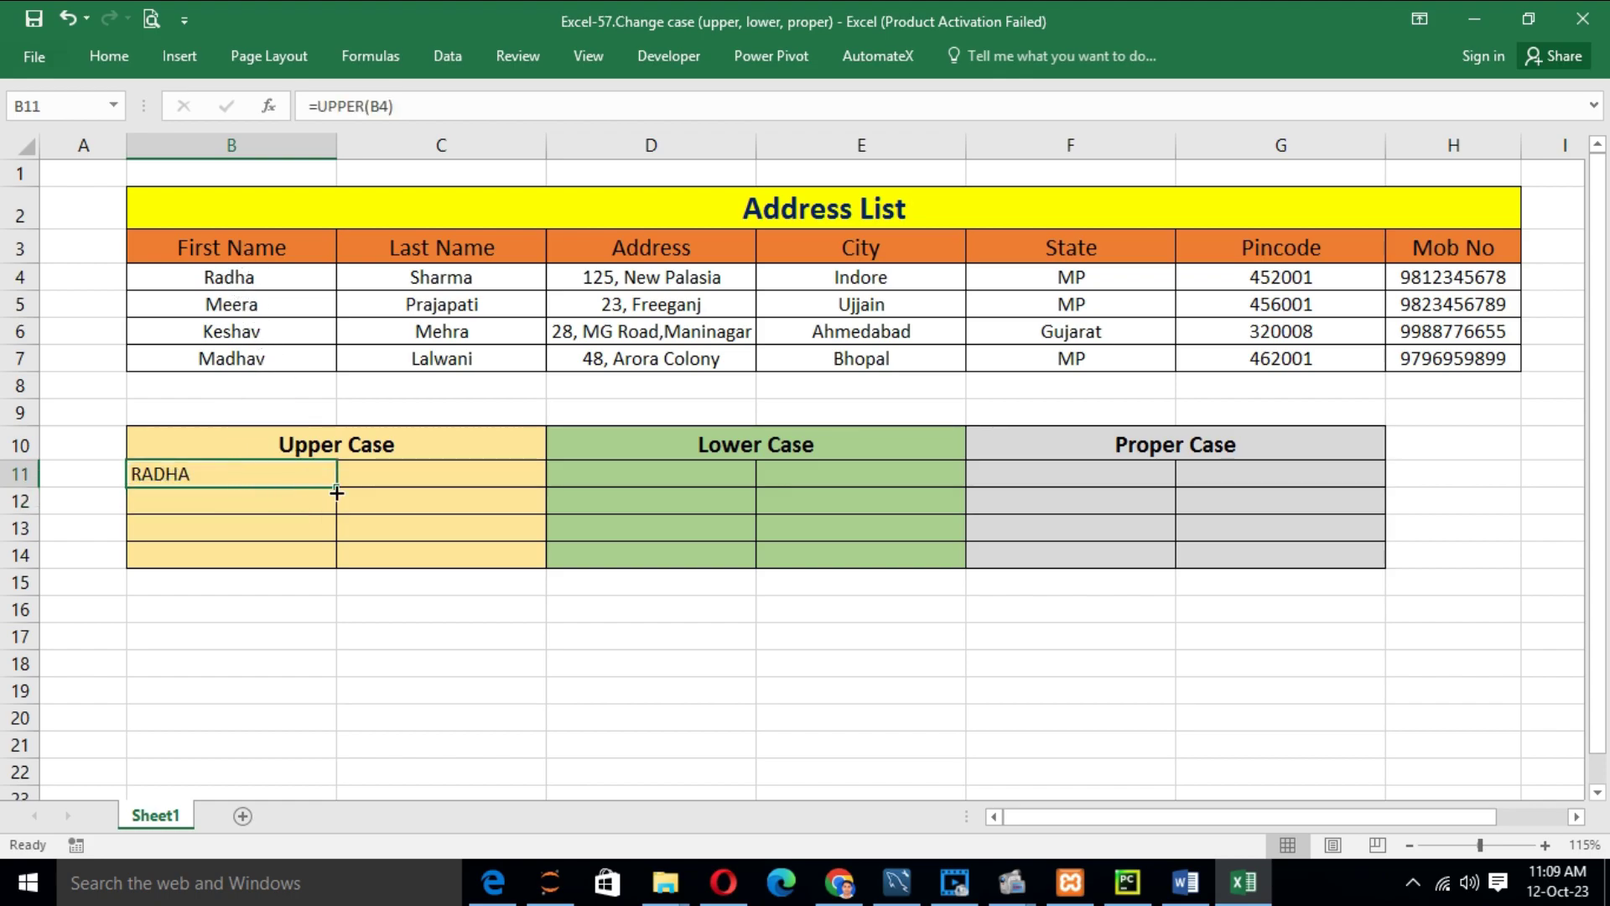
left_click_drag(337, 487, 327, 564)
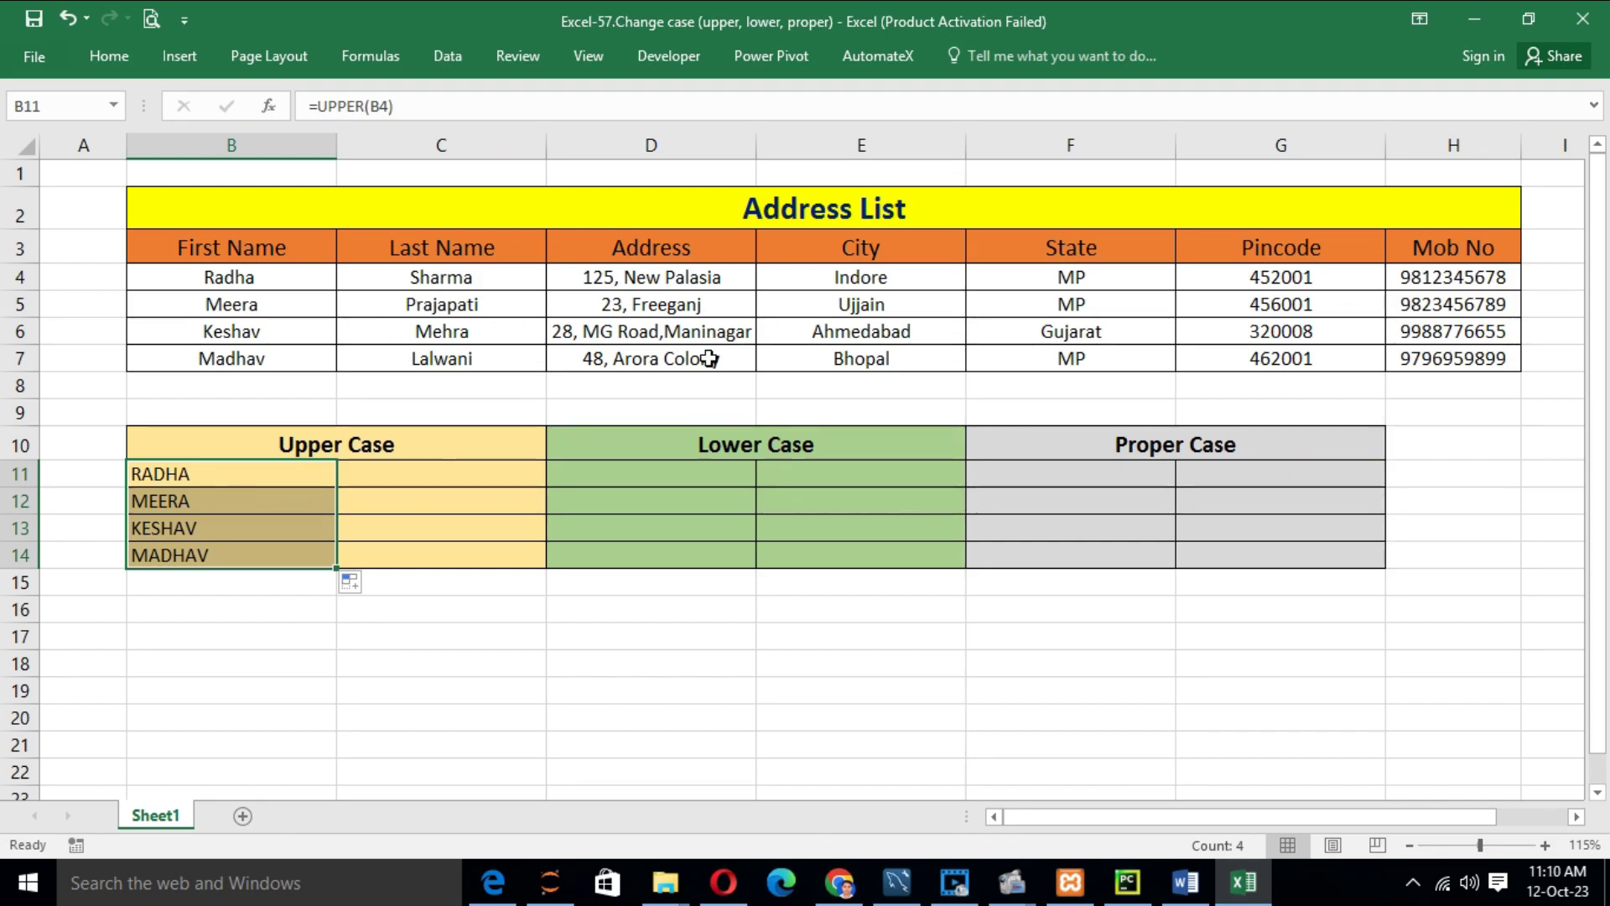
left_click(635, 473)
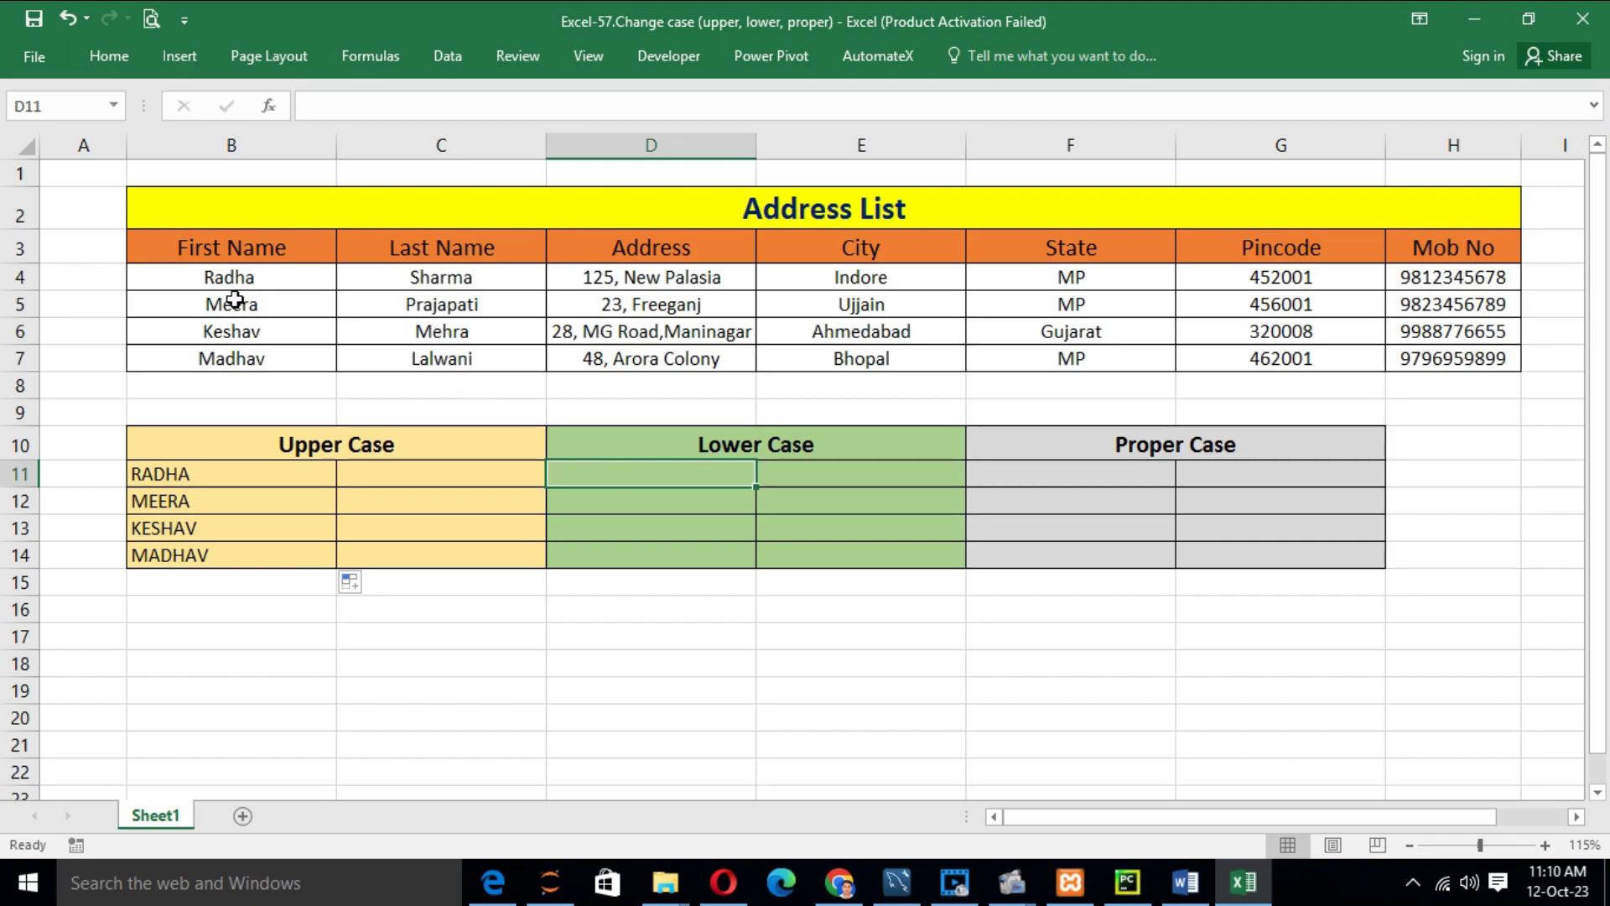
- Enter =LOWER(B4) in D11 to show the first name in lowercase
left_click(256, 278)
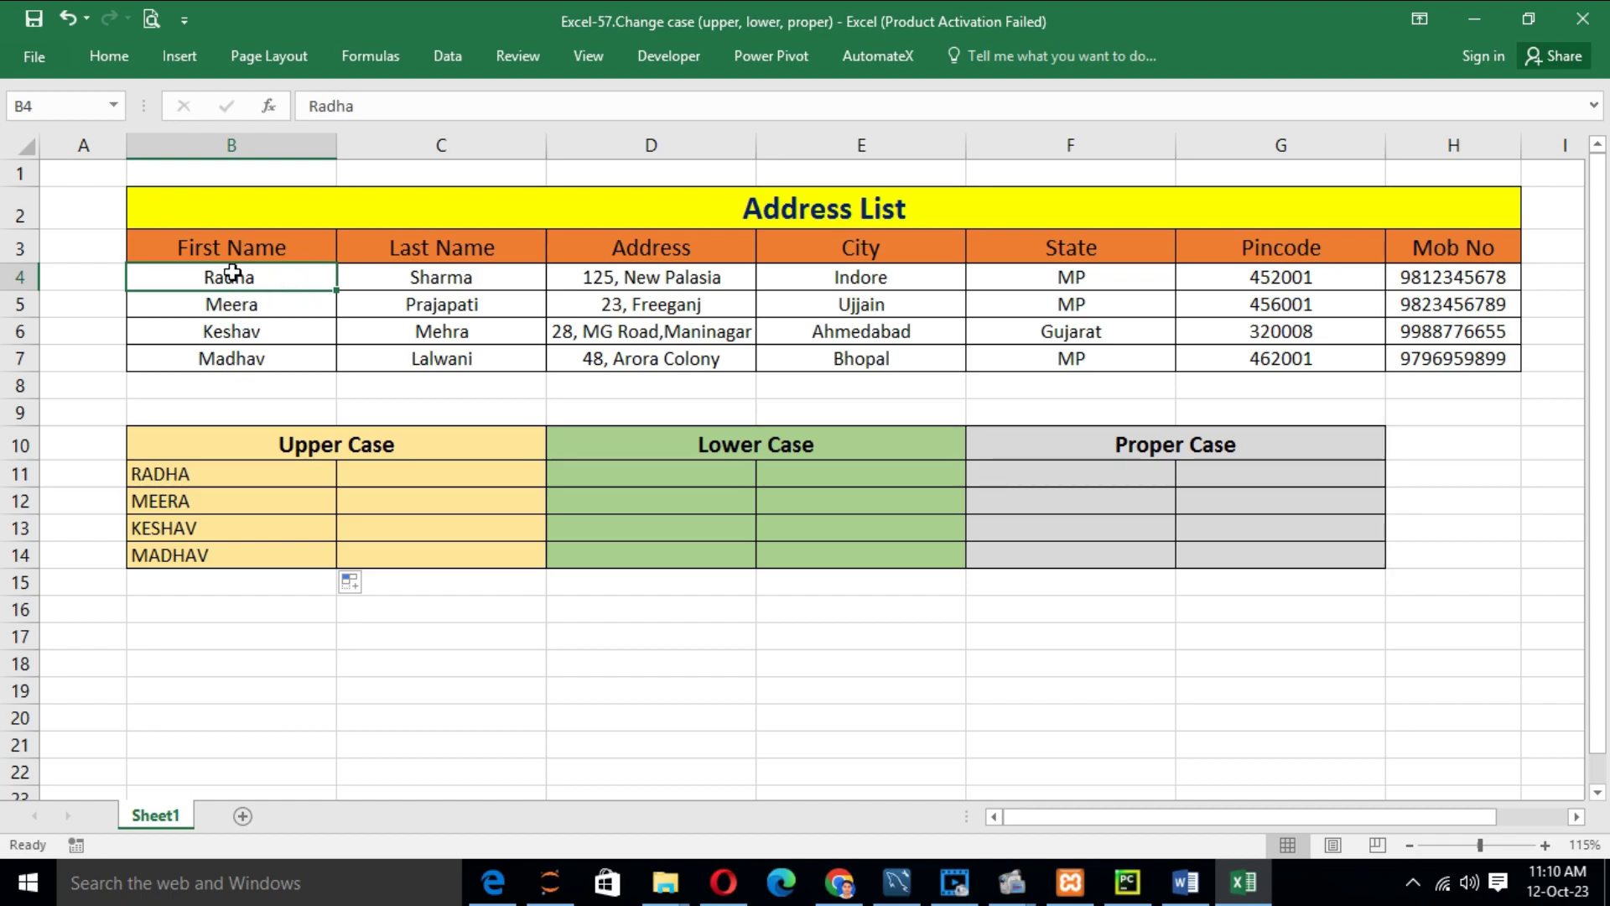
left_click(635, 471)
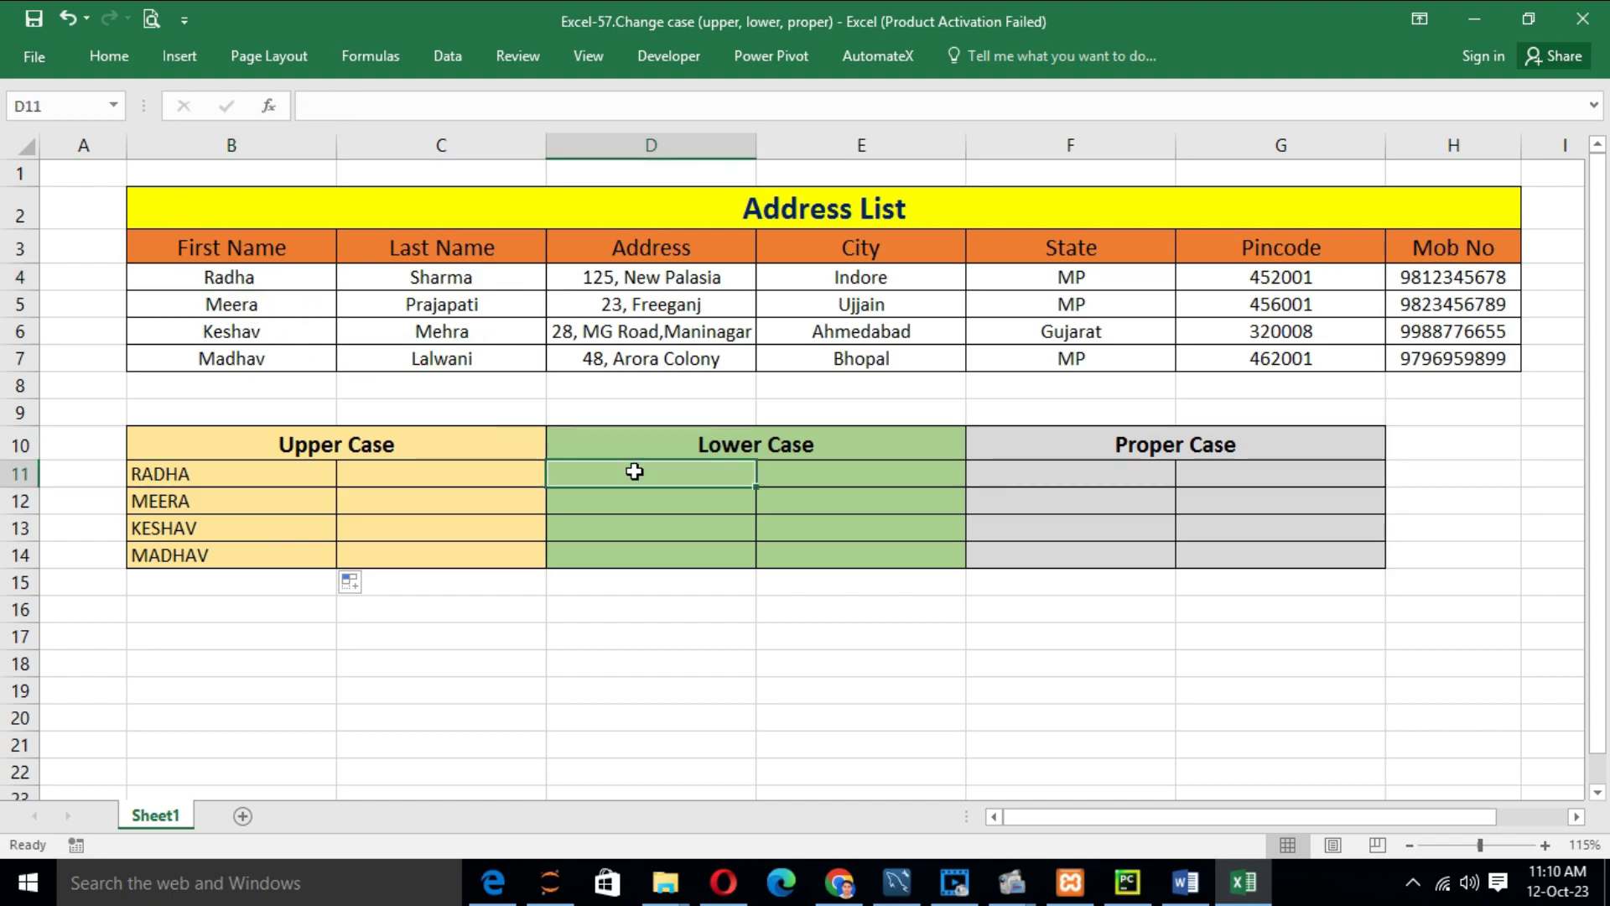
type("=")
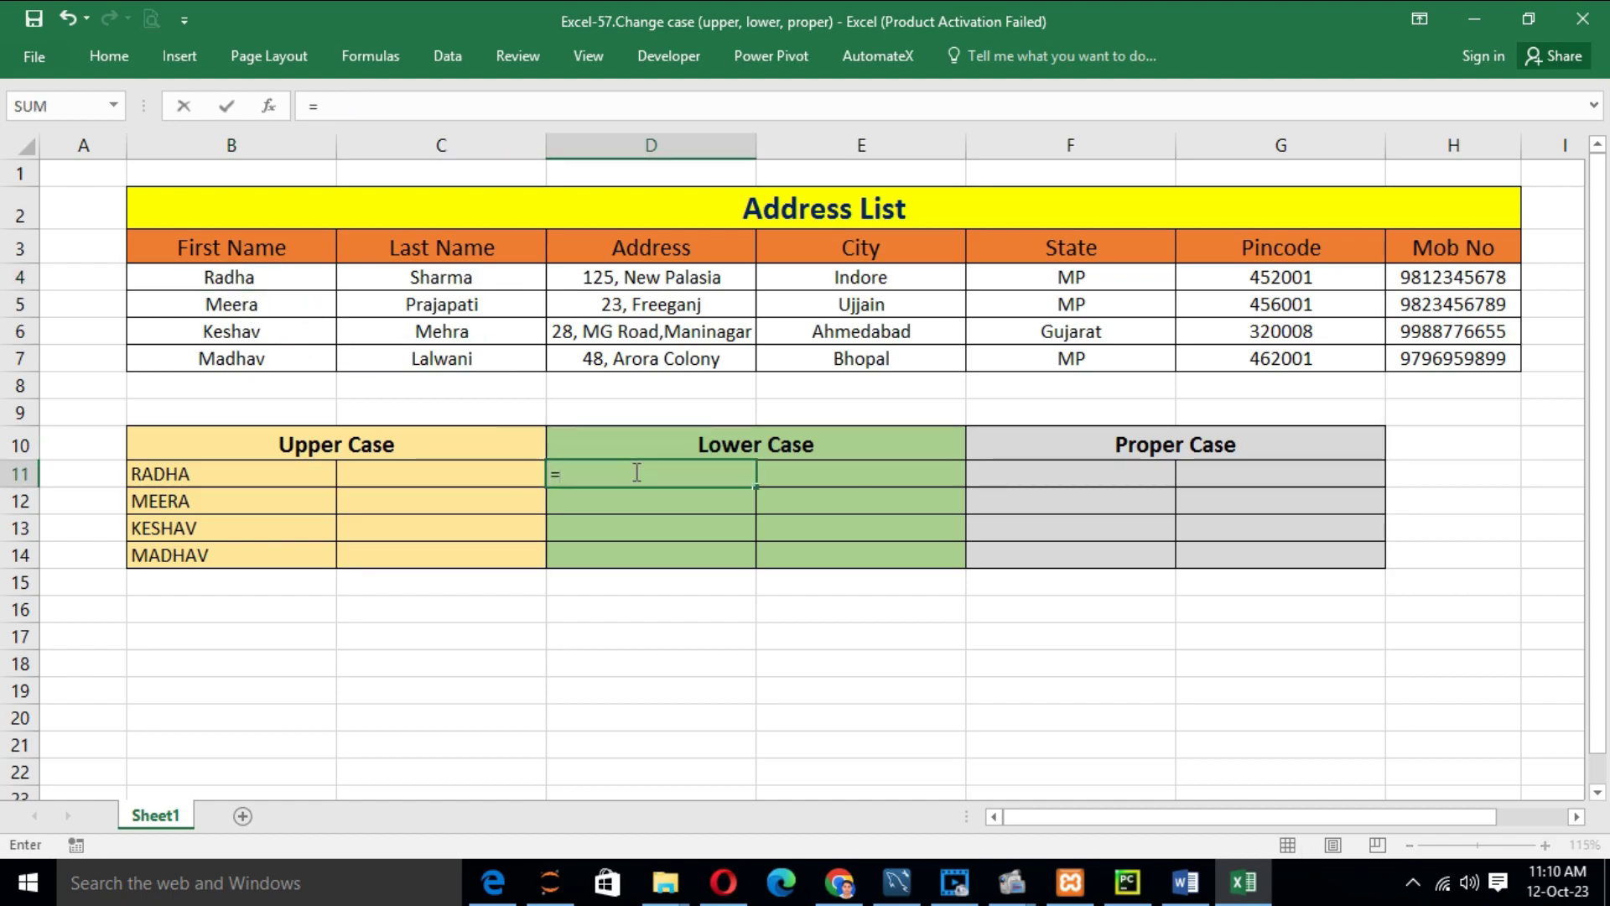
type("LO")
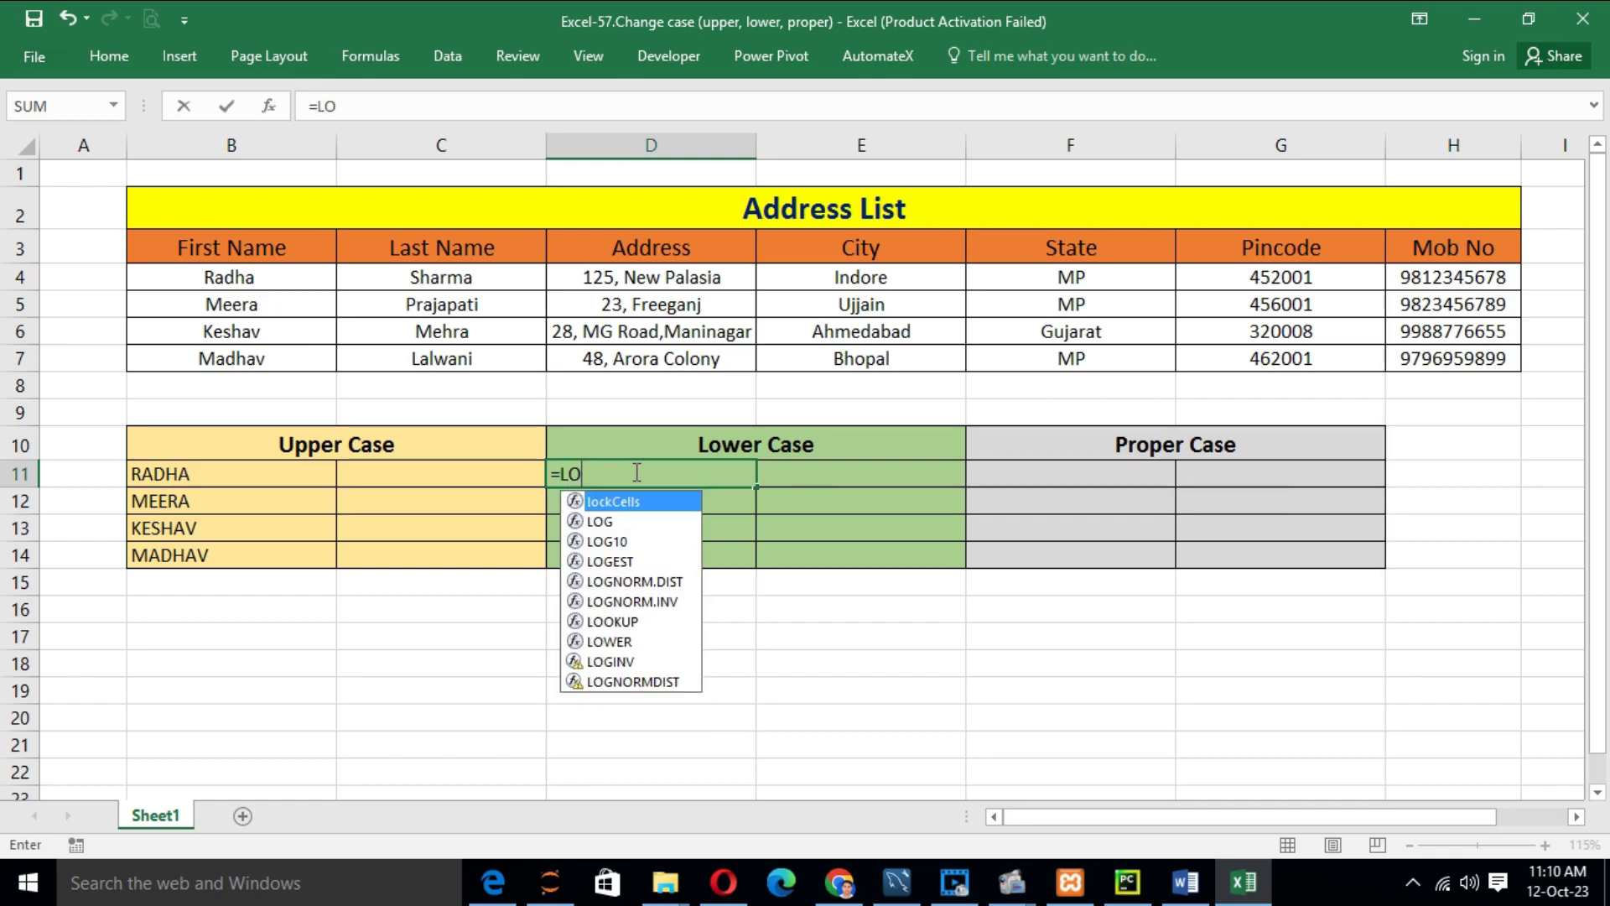
type("W")
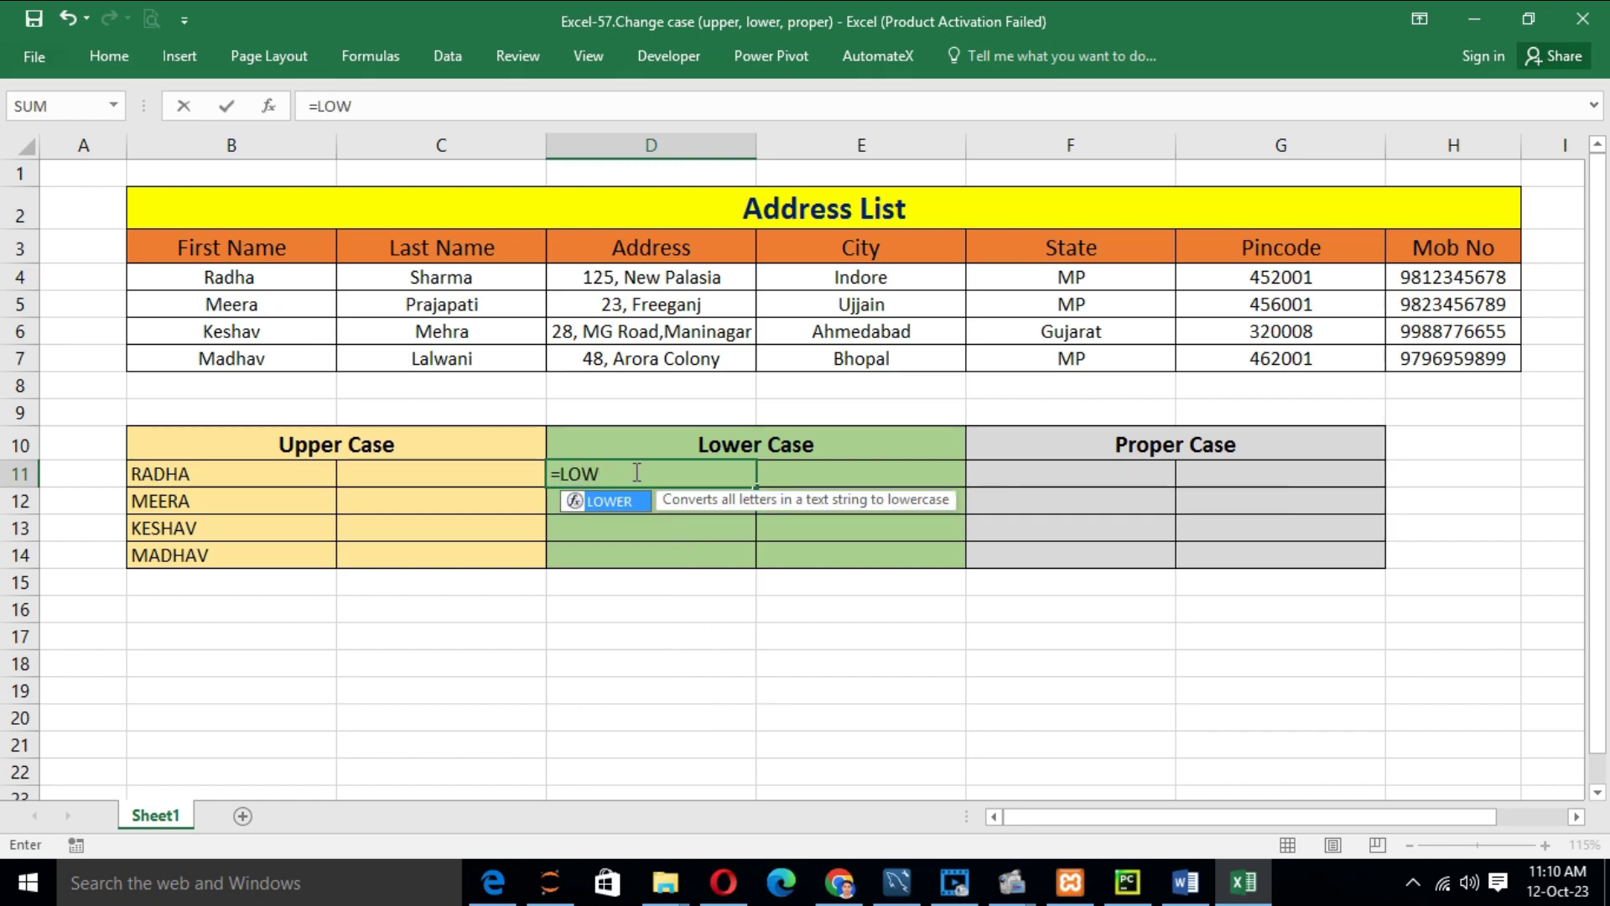
key("Tab")
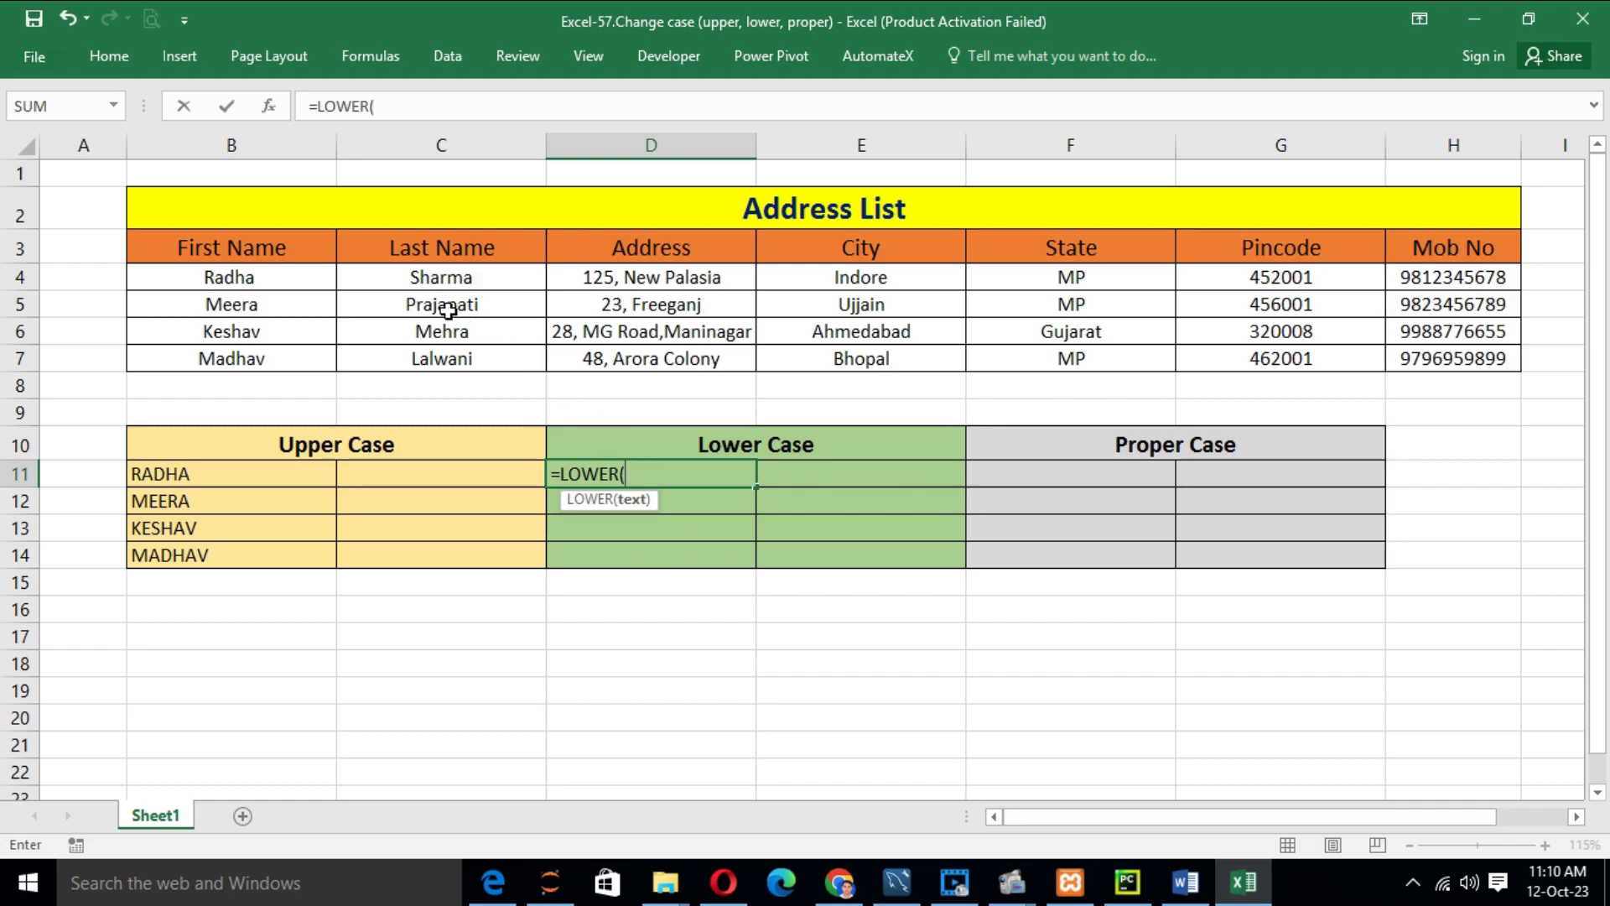
left_click(279, 276)
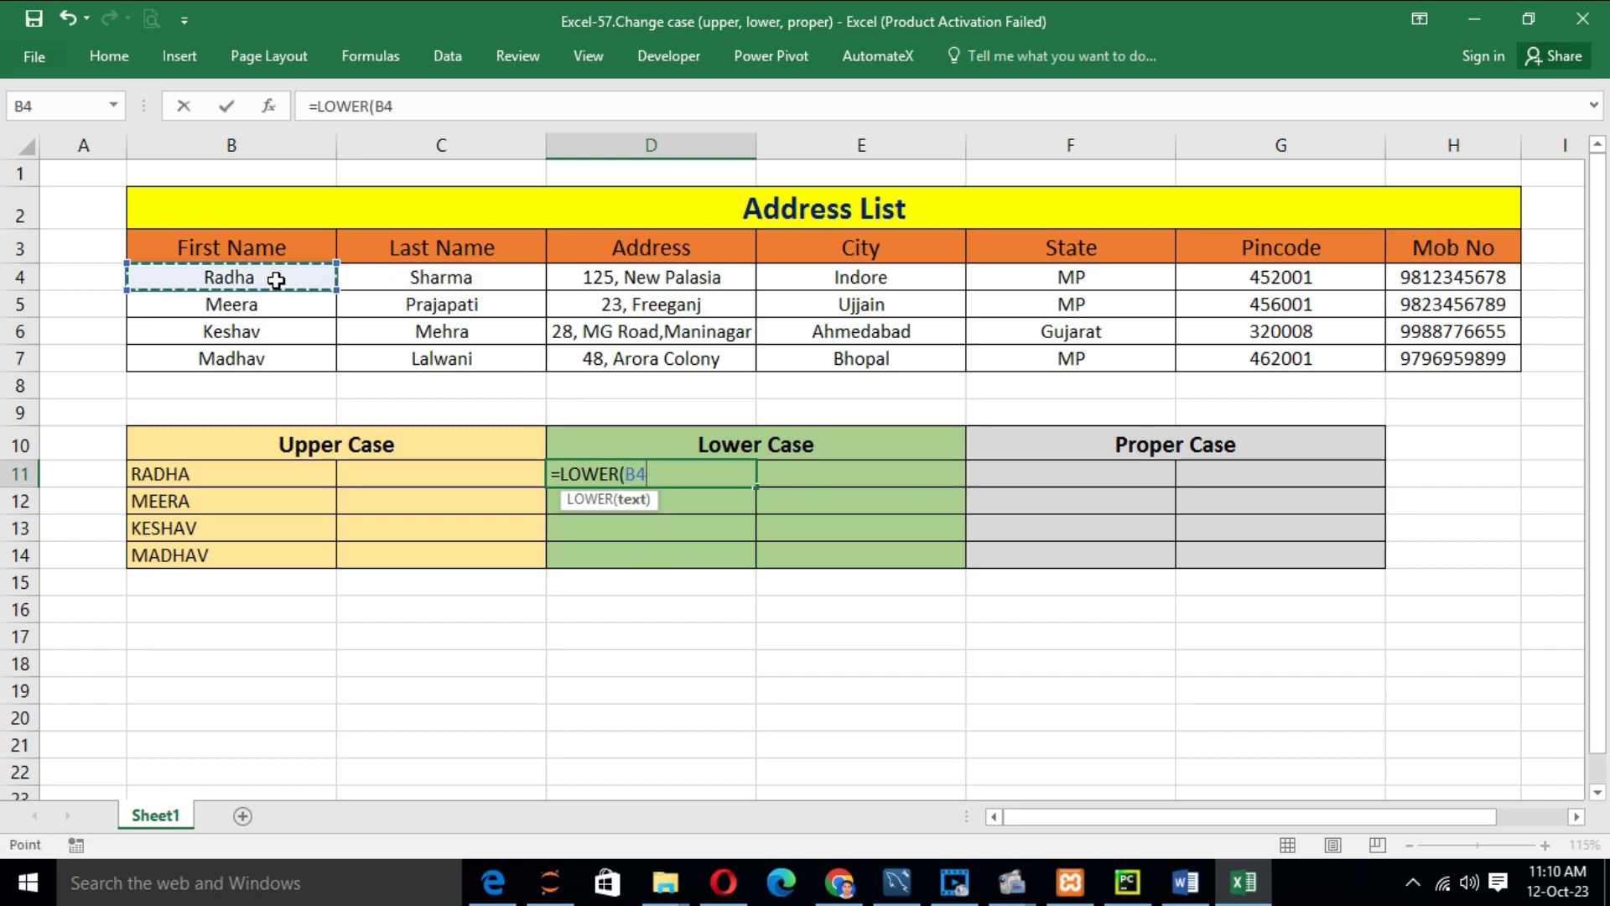
left_click(662, 472)
type(")")
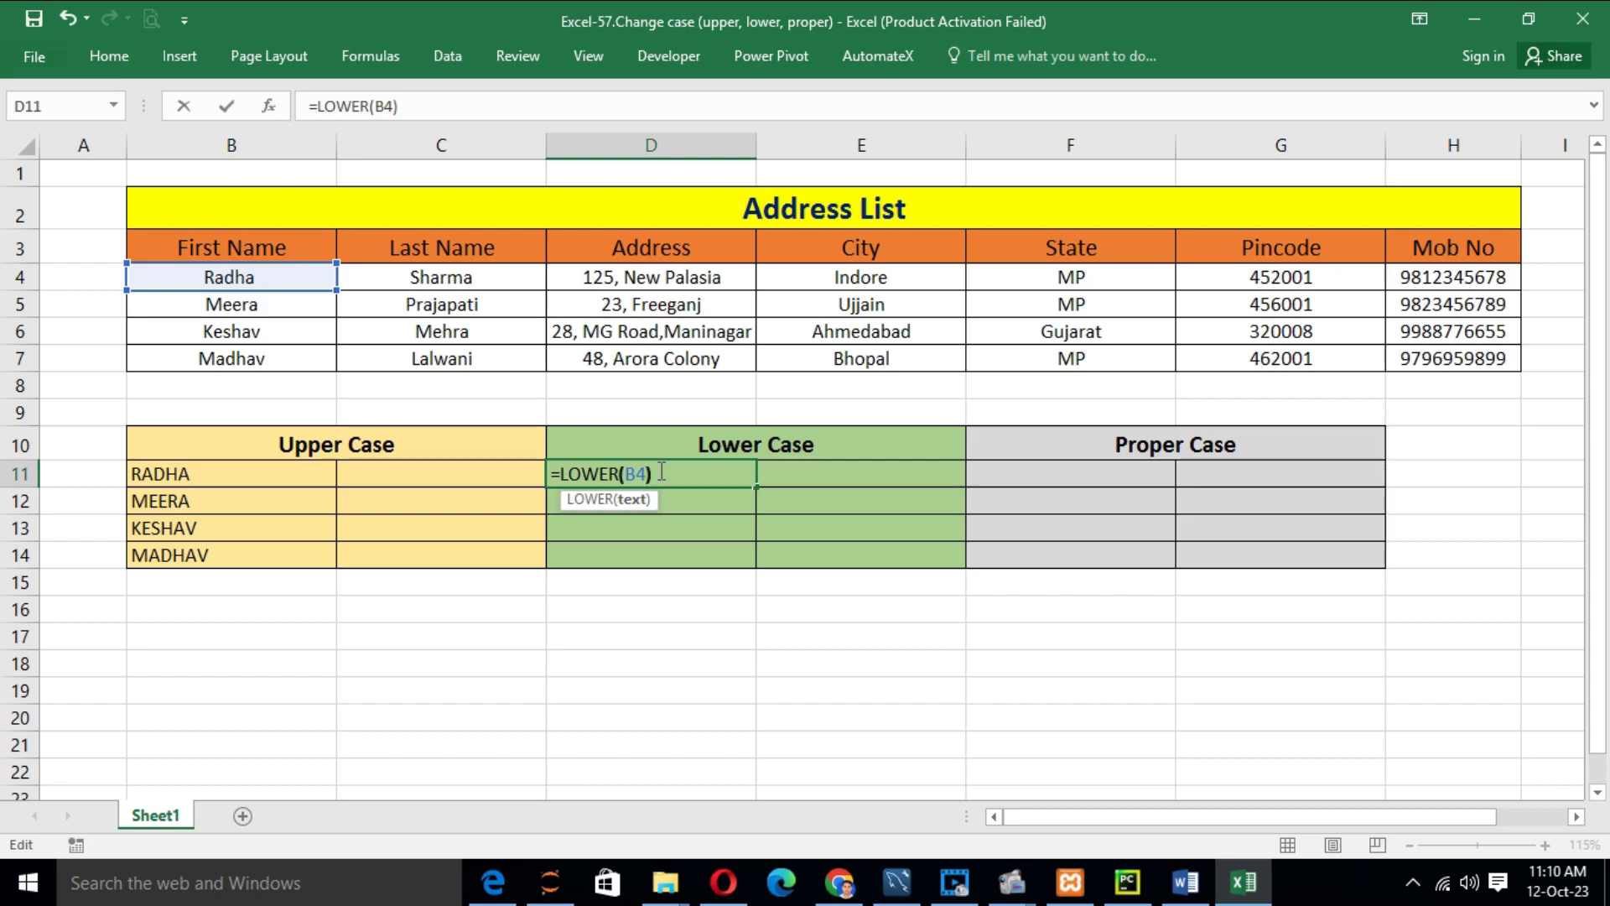
key("Return")
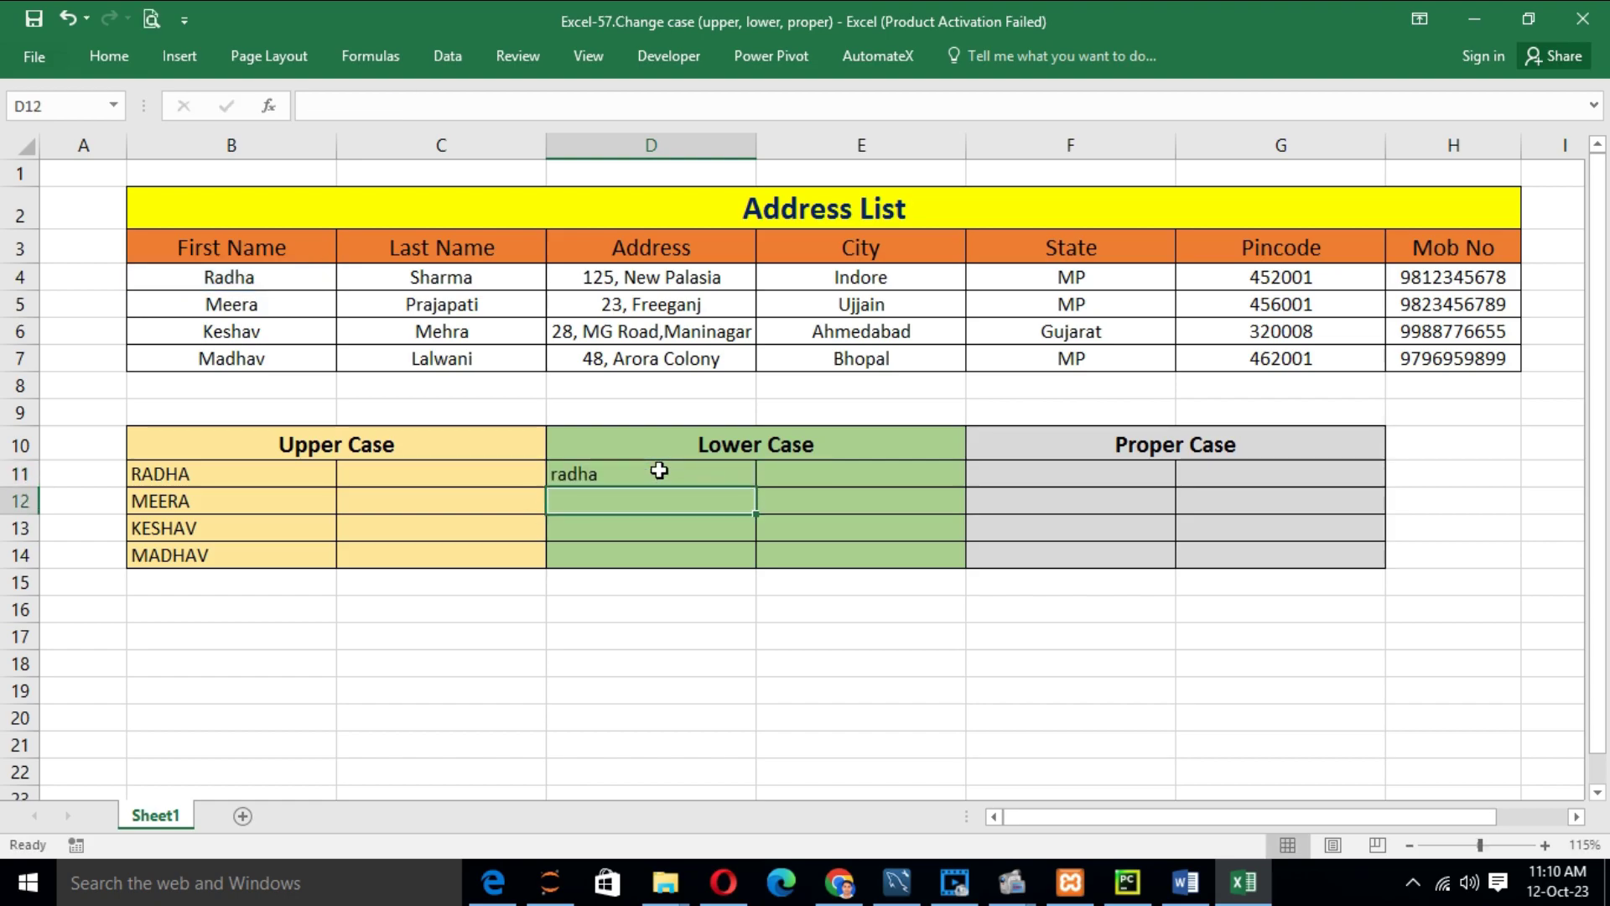
- Fill the LOWER formula from D11 down to D14
left_click(659, 471)
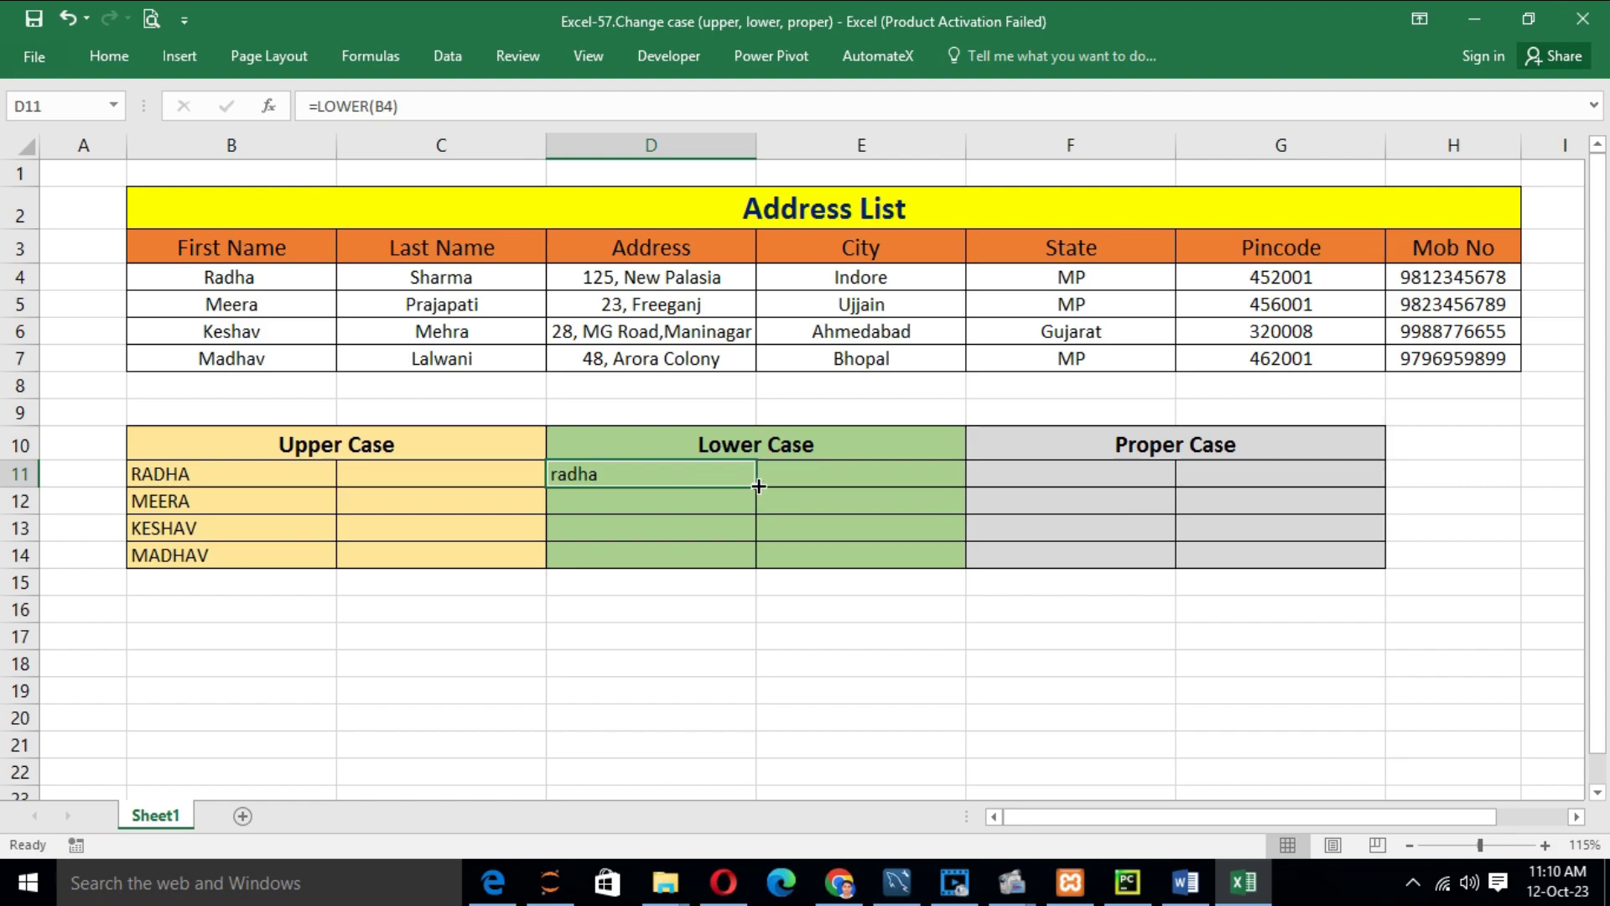
left_click_drag(758, 487, 749, 557)
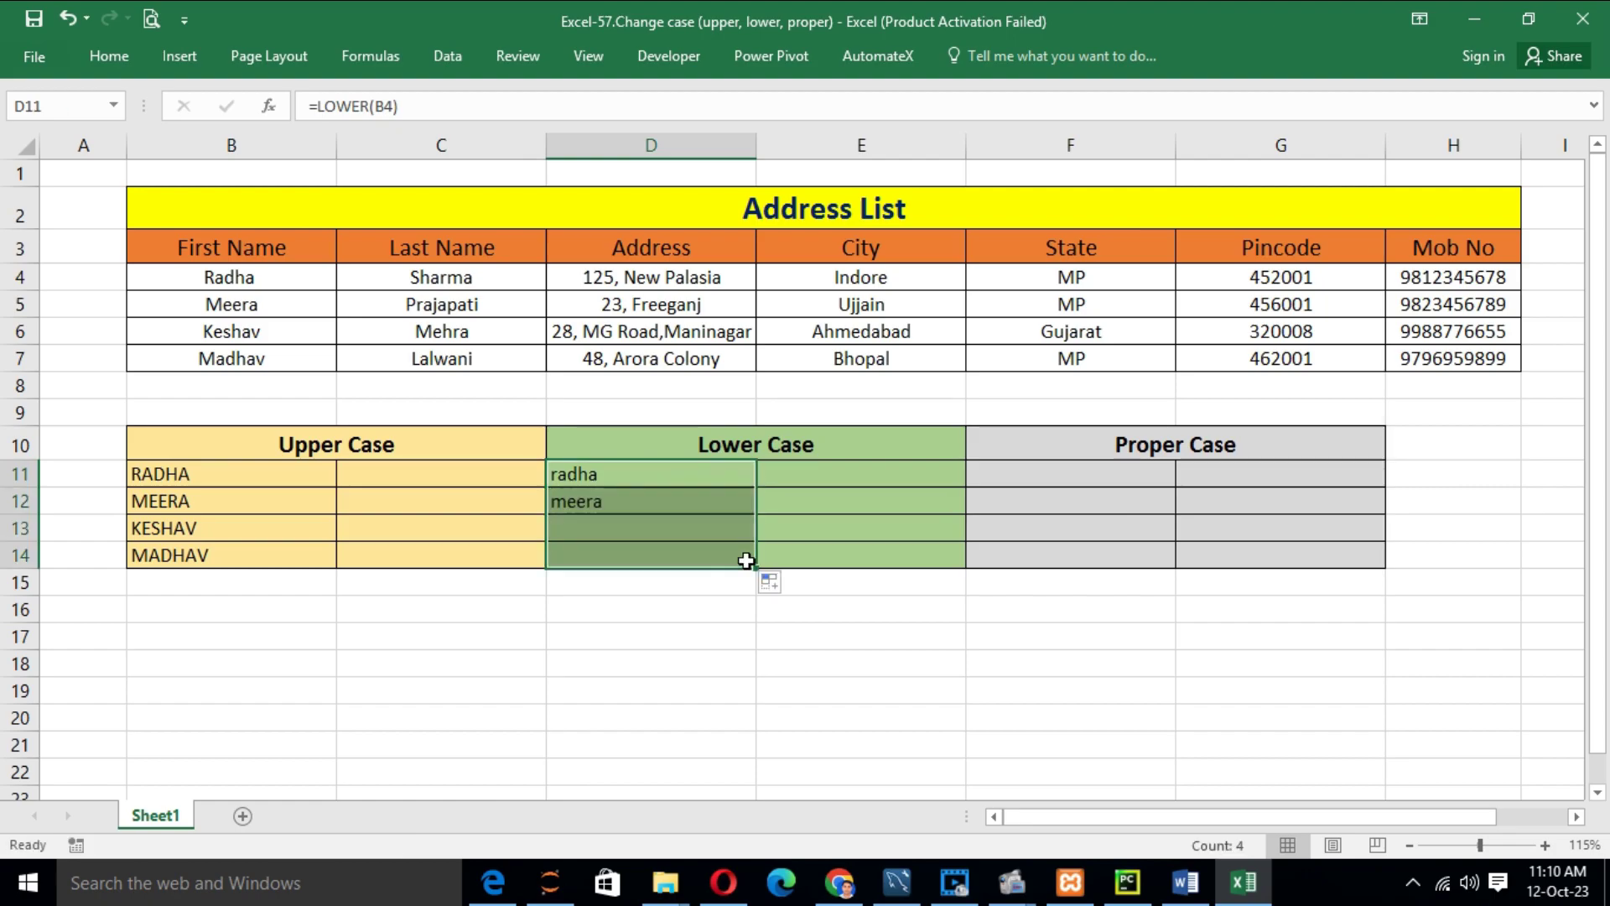
left_click(674, 479)
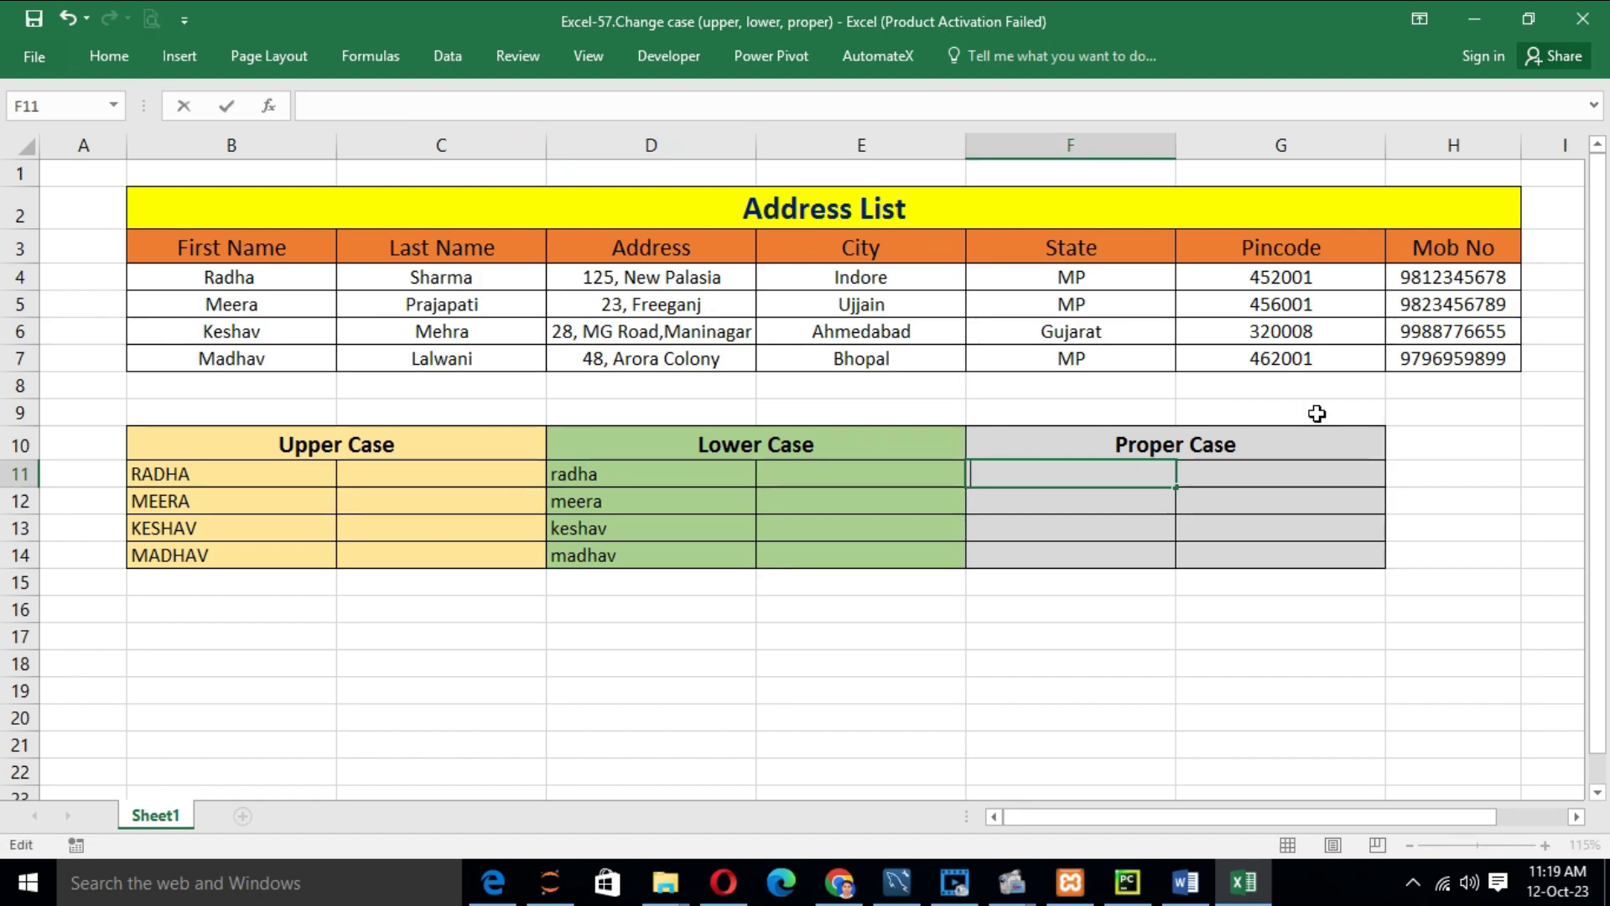
- Enter =PROPER(D4) in F11 to show the address in proper case
type("=")
type("PR")
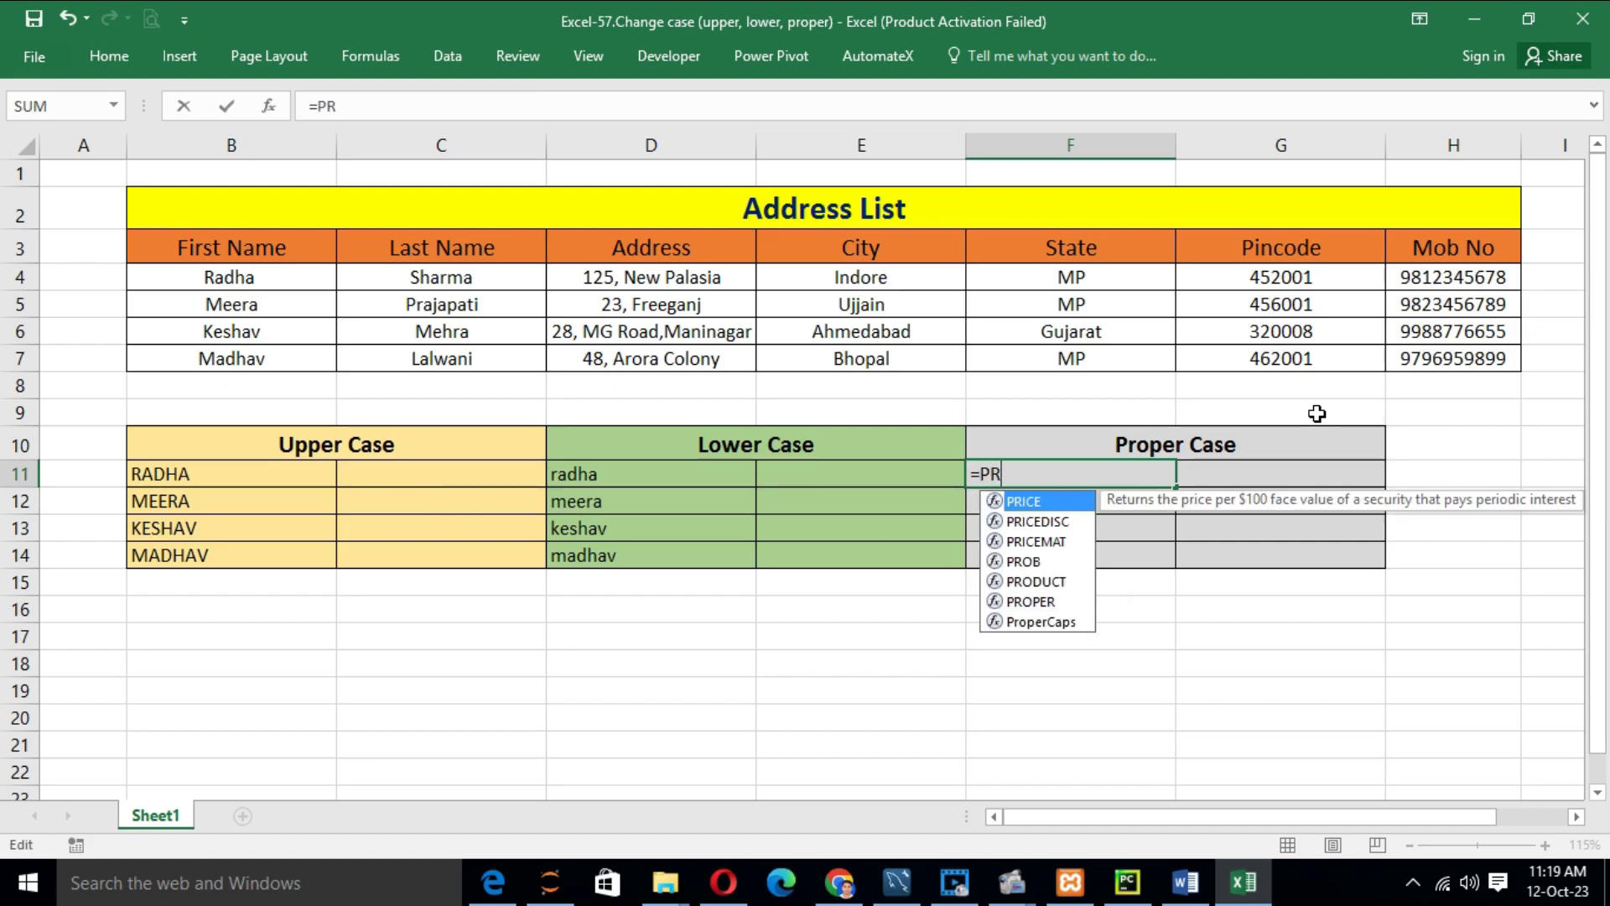
type("OP")
key("Tab")
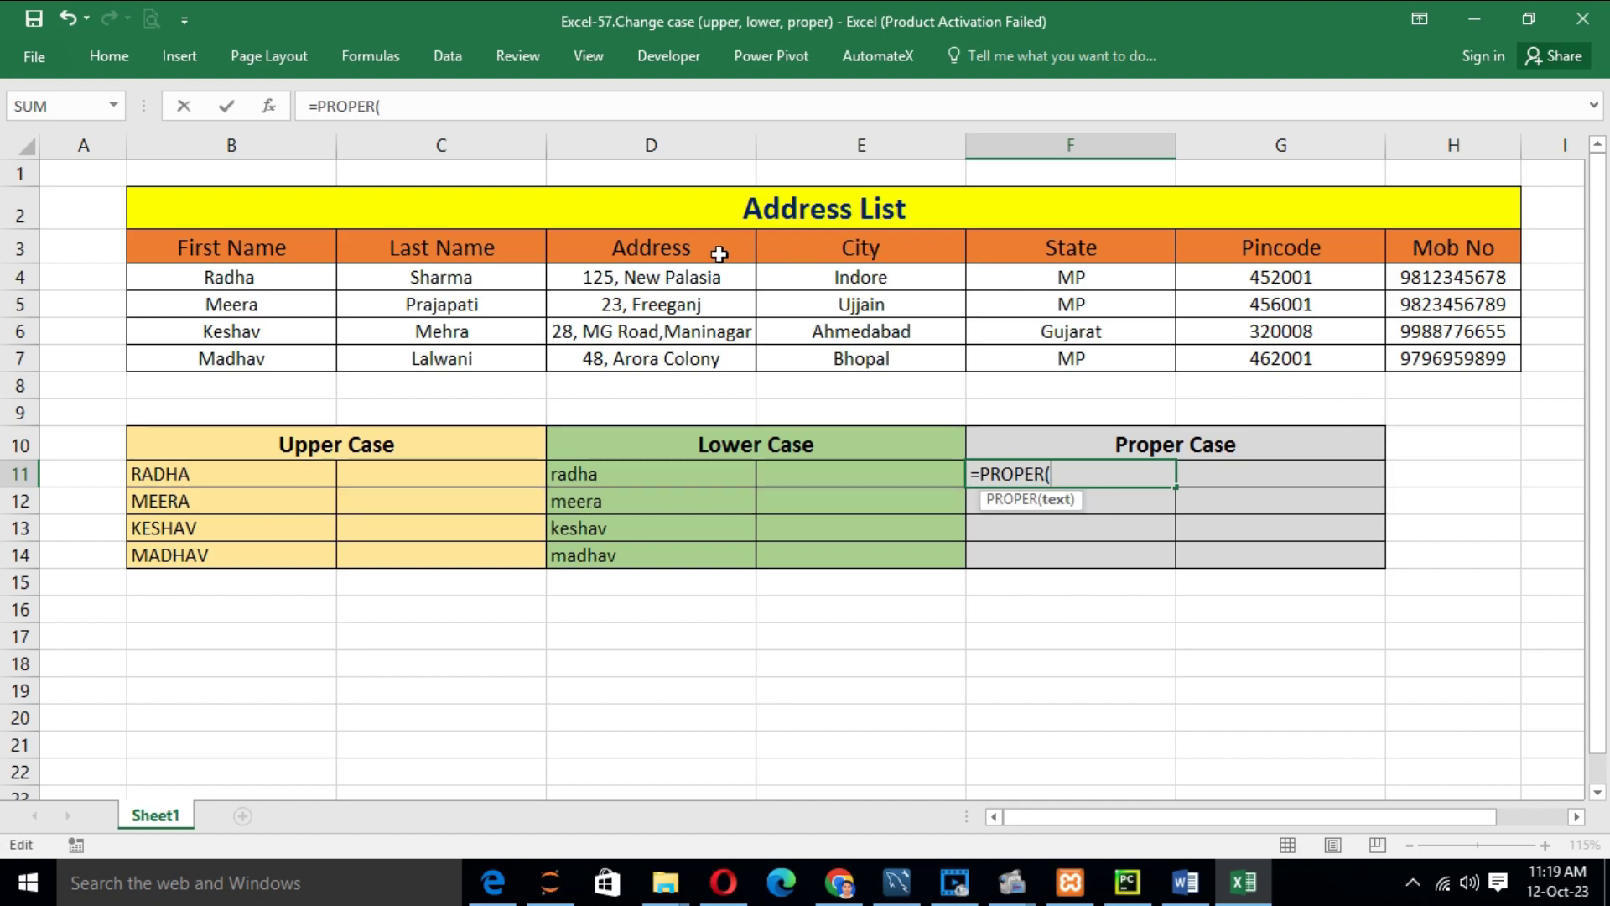
left_click(607, 273)
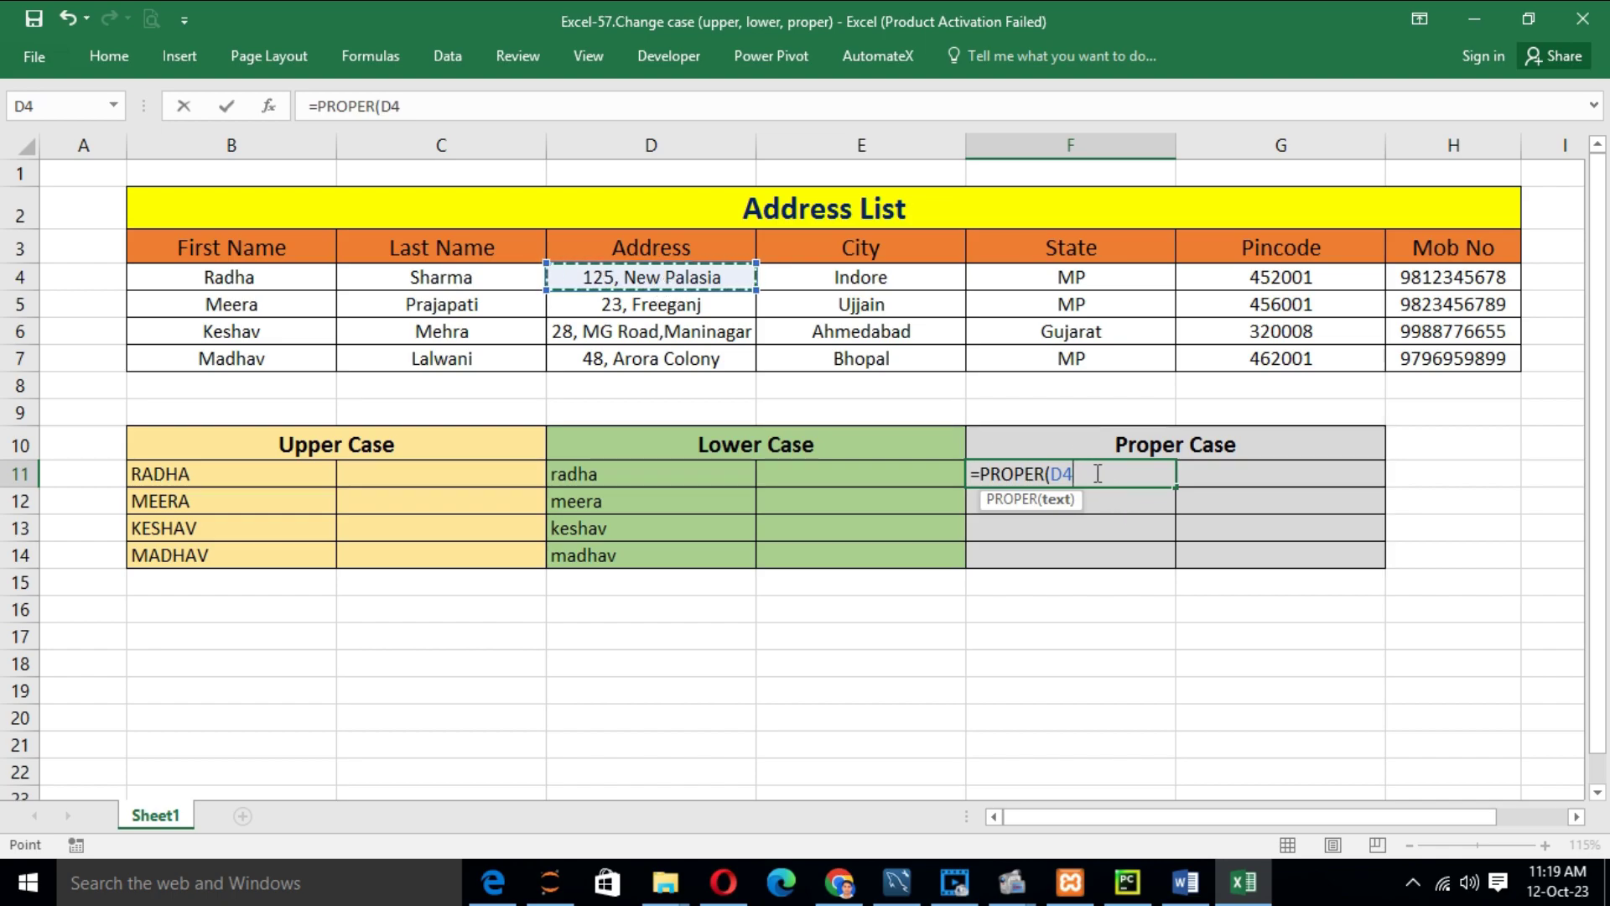
type(")")
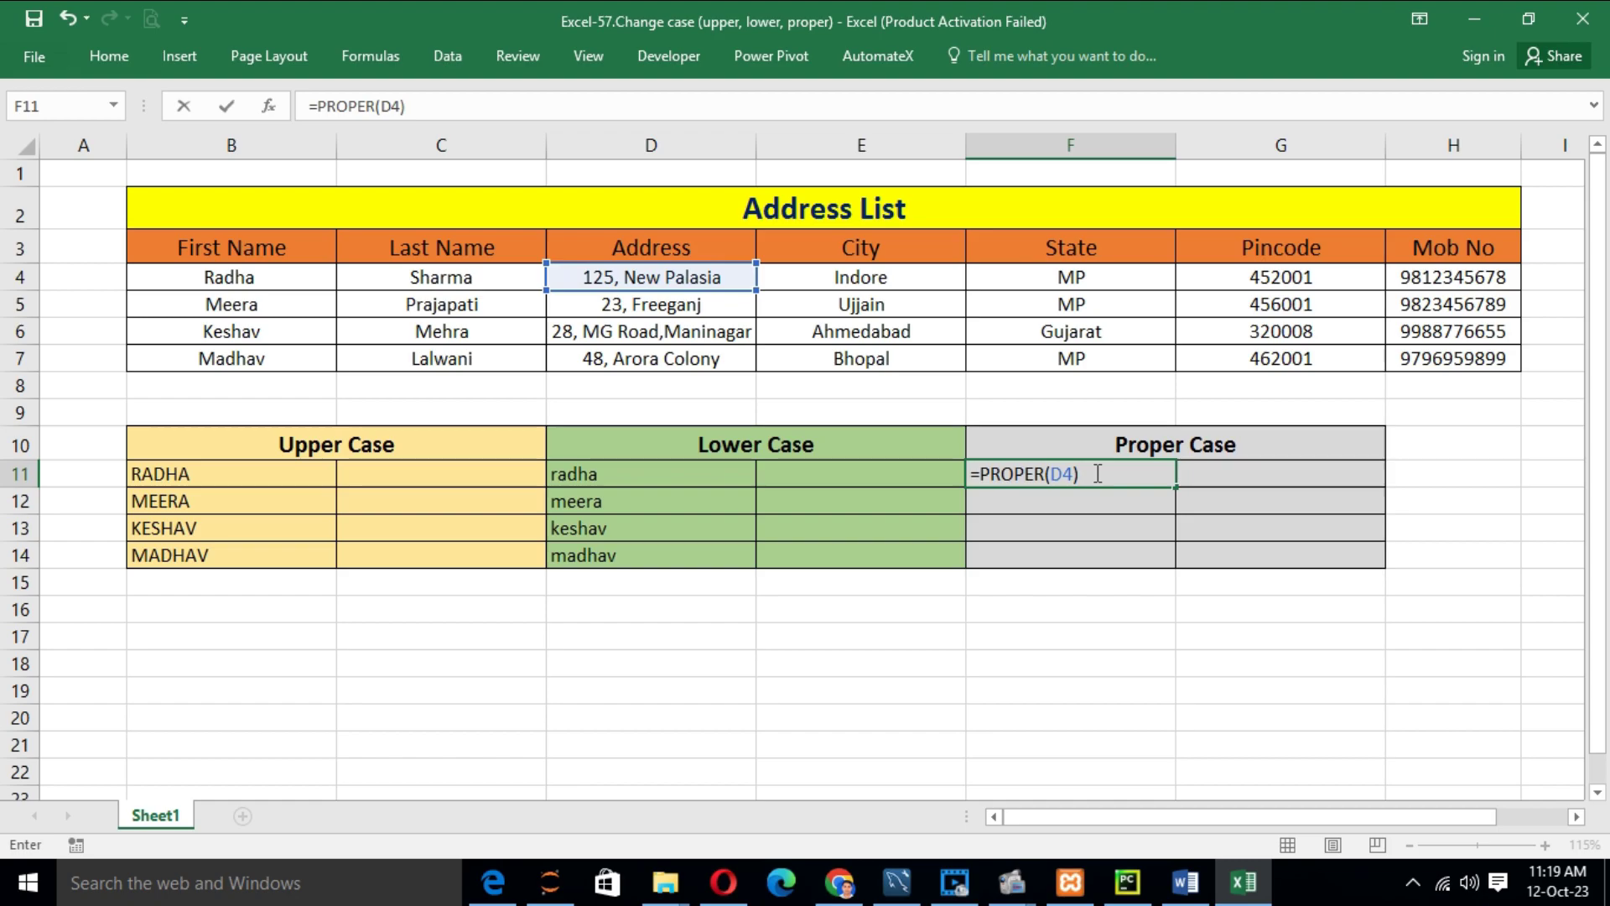
key("Return")
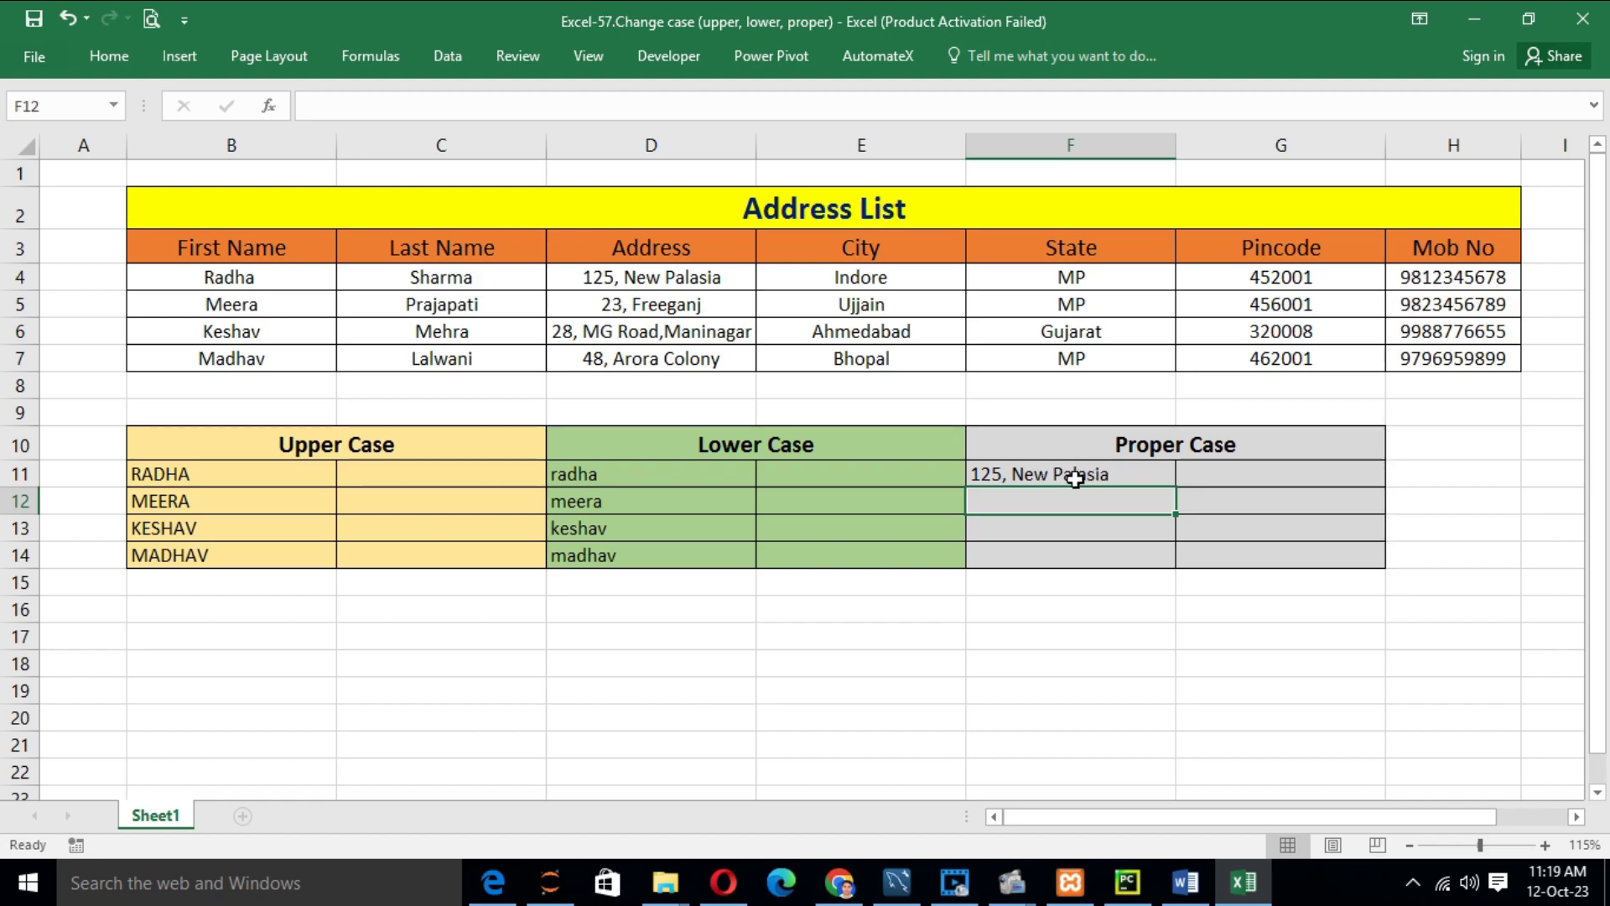
- Copy the PROPER formula from F11 down to F14
left_click(1075, 478)
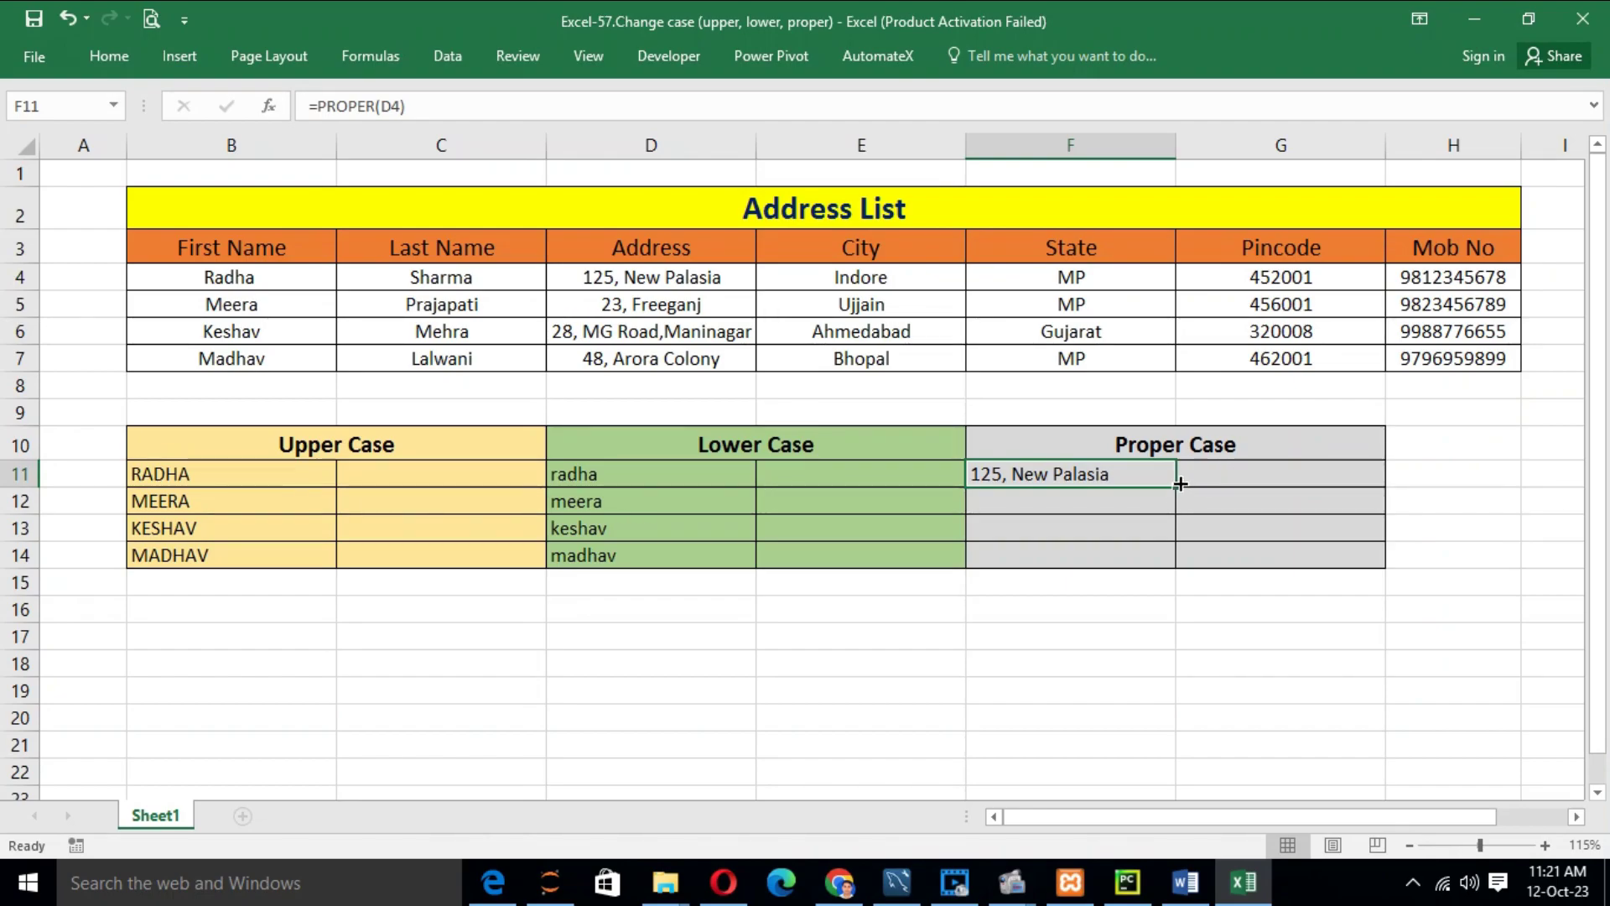
left_click_drag(1180, 484, 1172, 559)
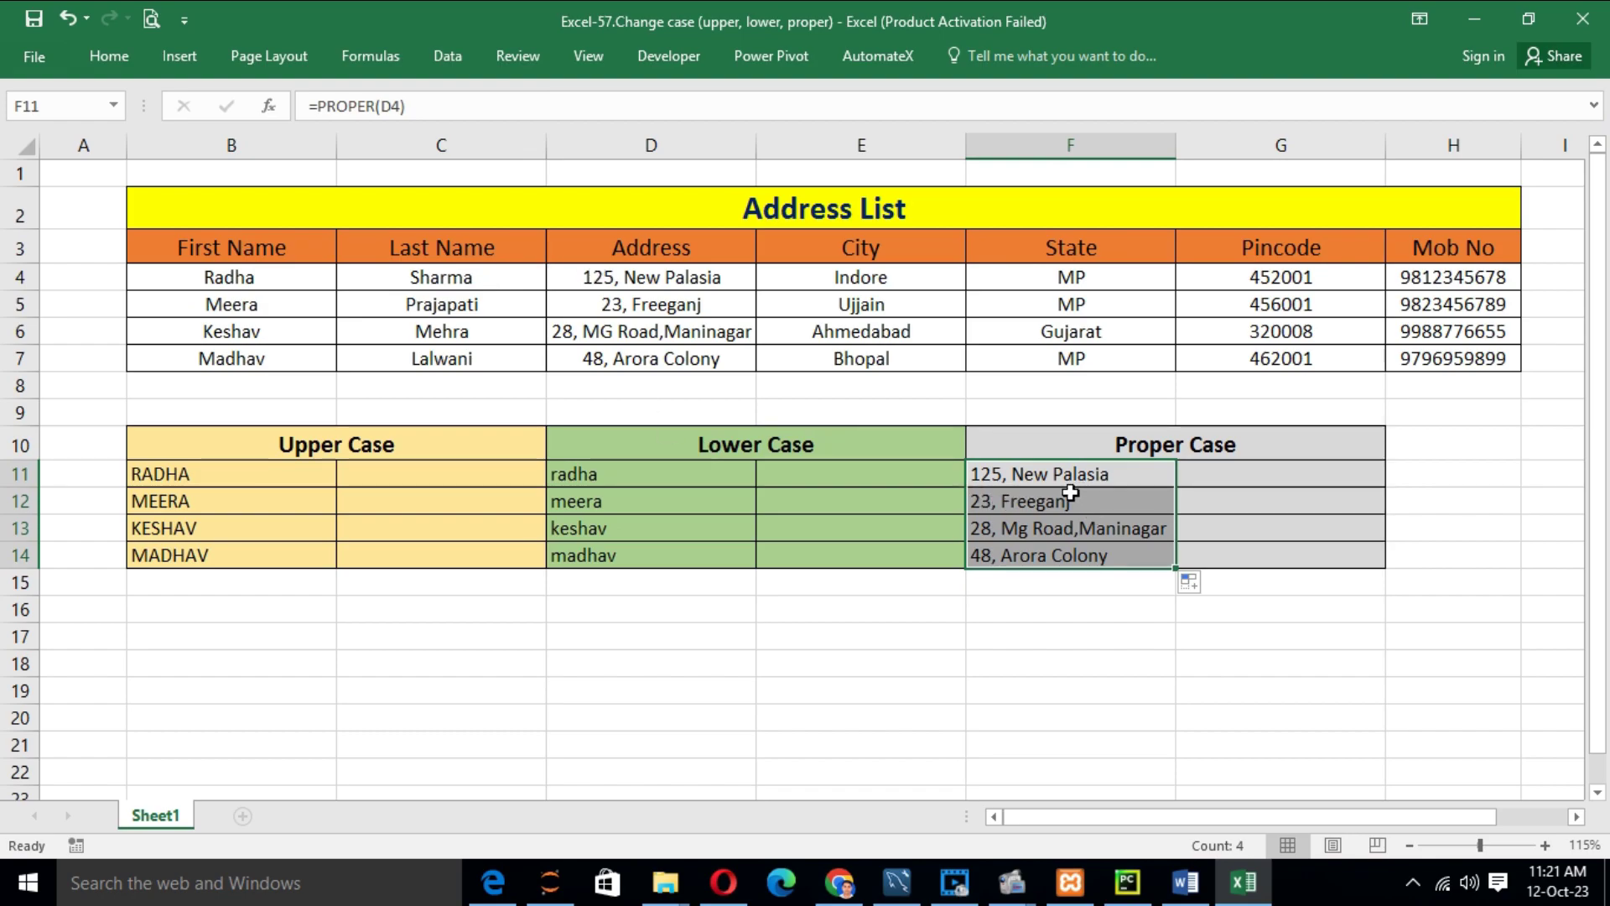
double_click(423, 475)
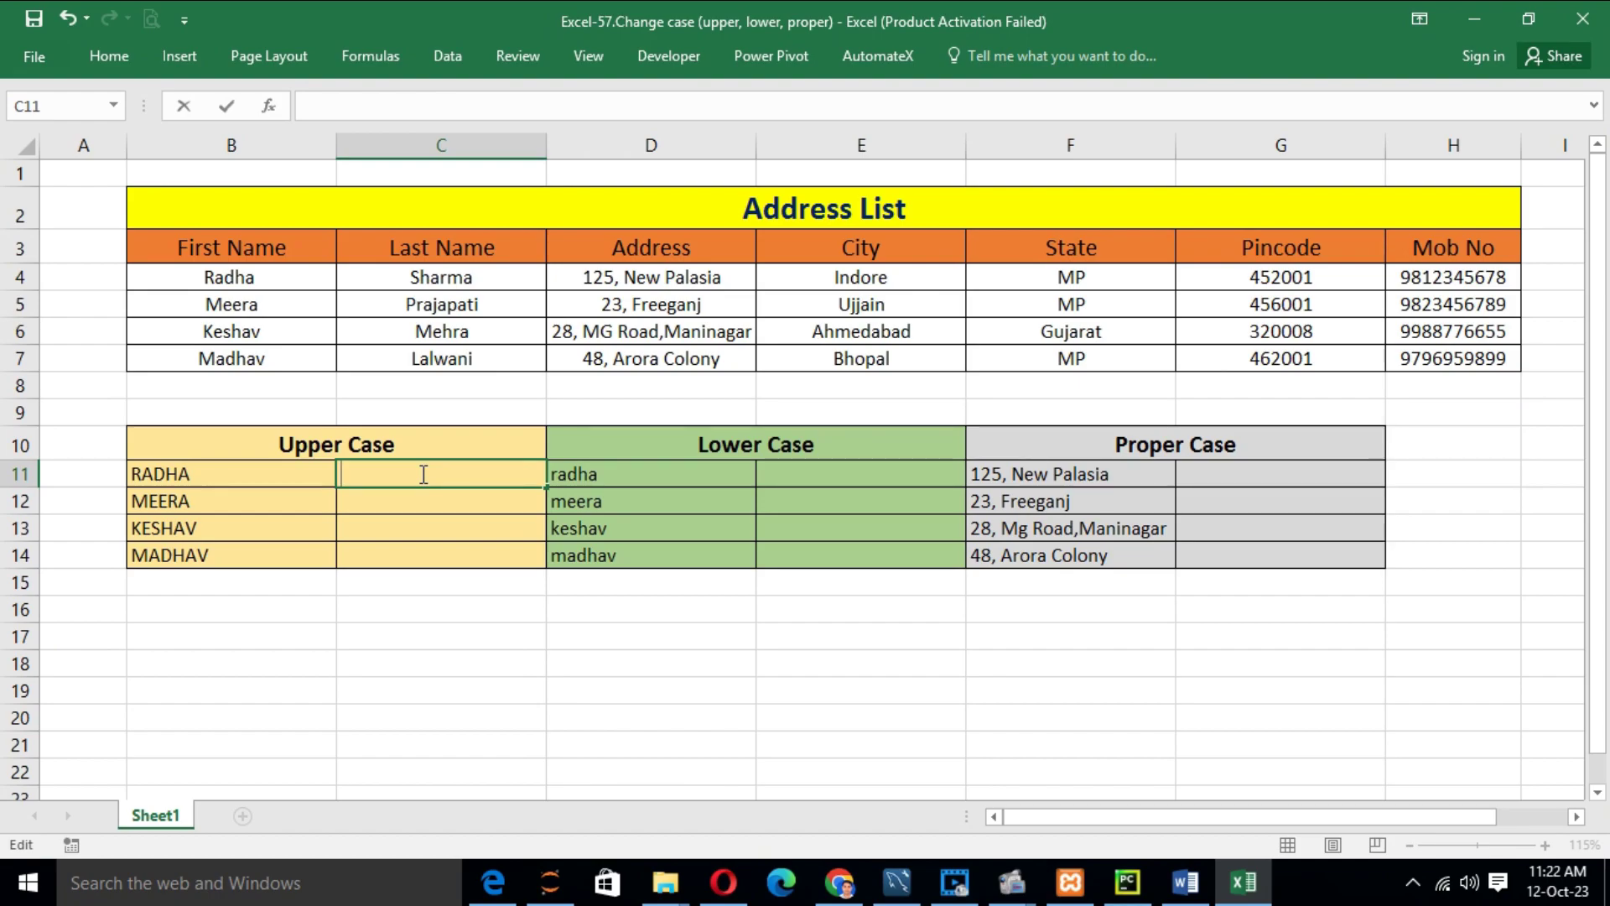
- Enter =UPPER(CONCATENATE(B4," ",C4)) in C11 to show the uppercase full name
type("=")
type("UPP")
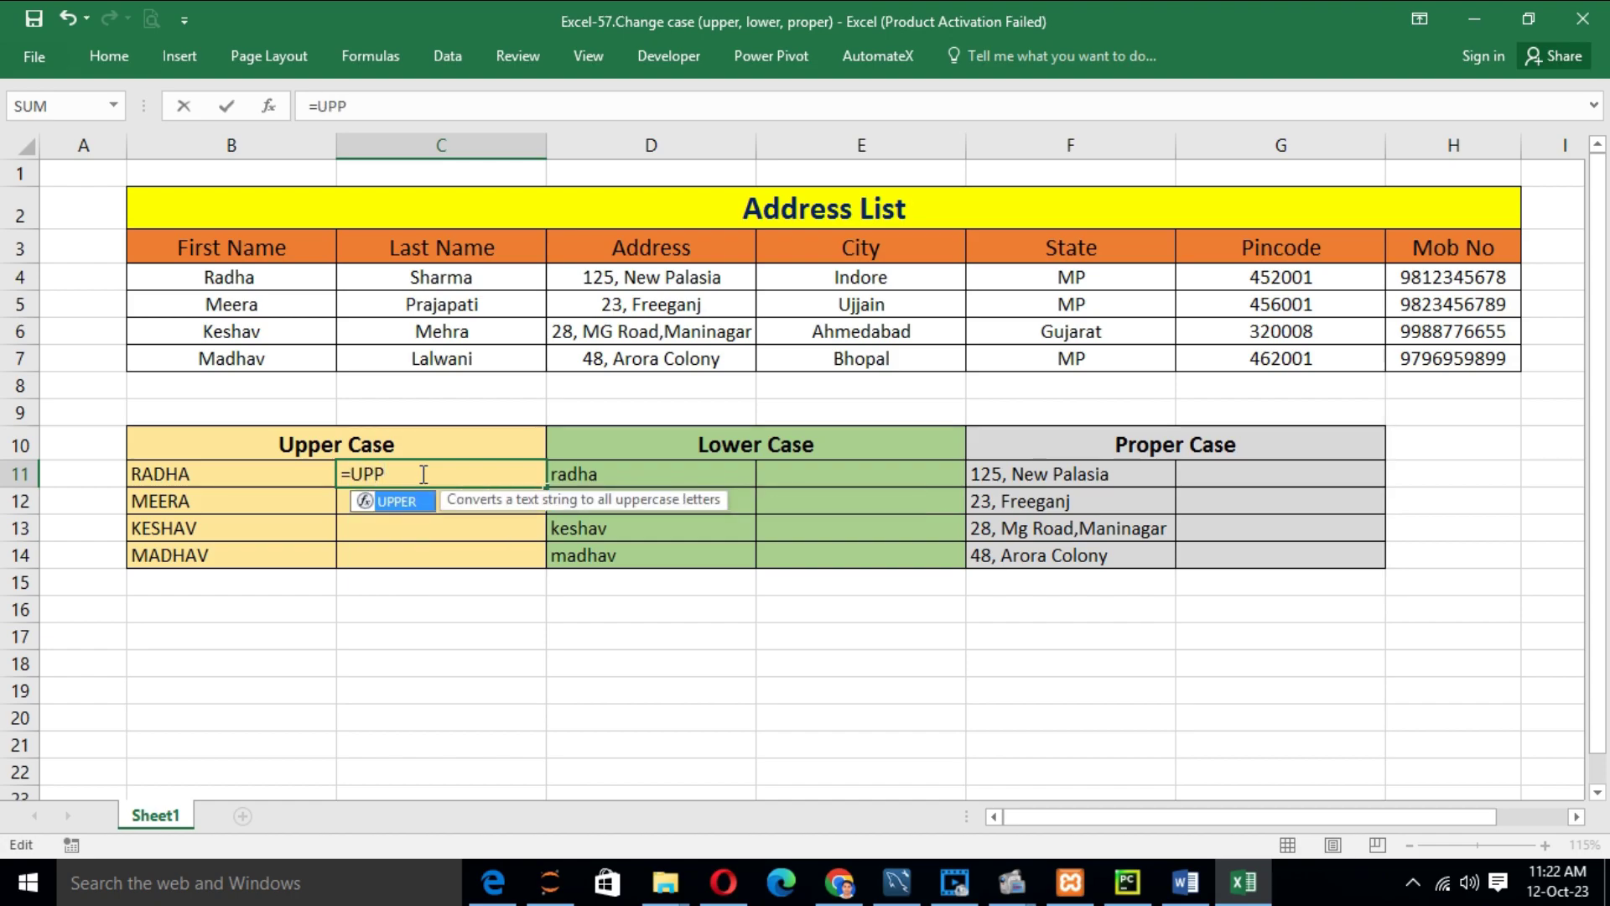
key("Tab")
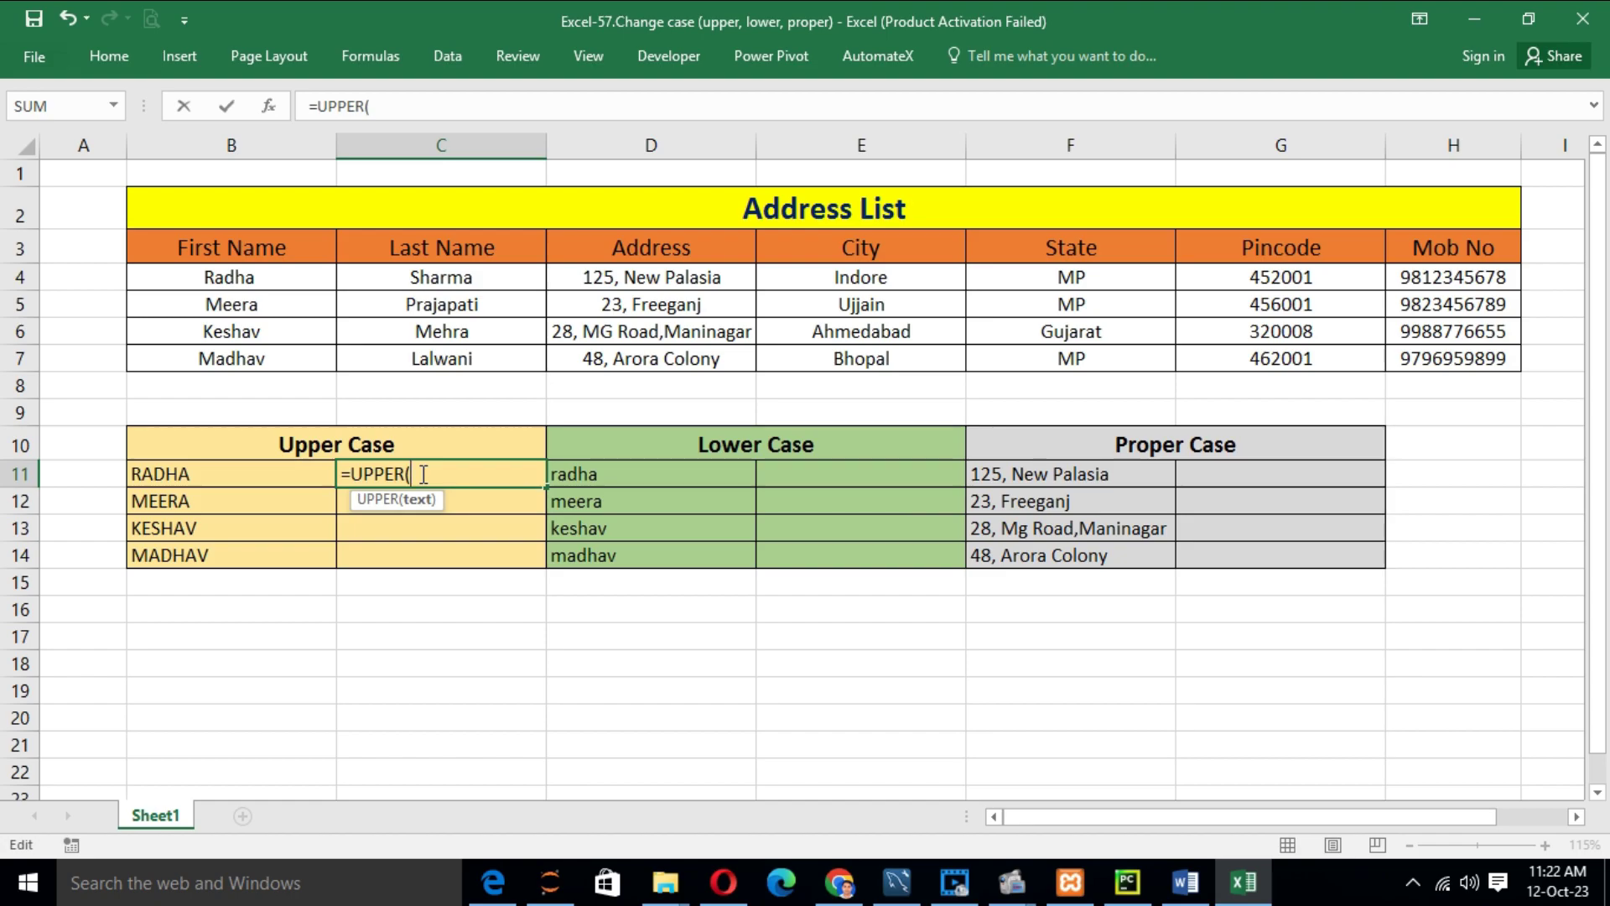
type("C")
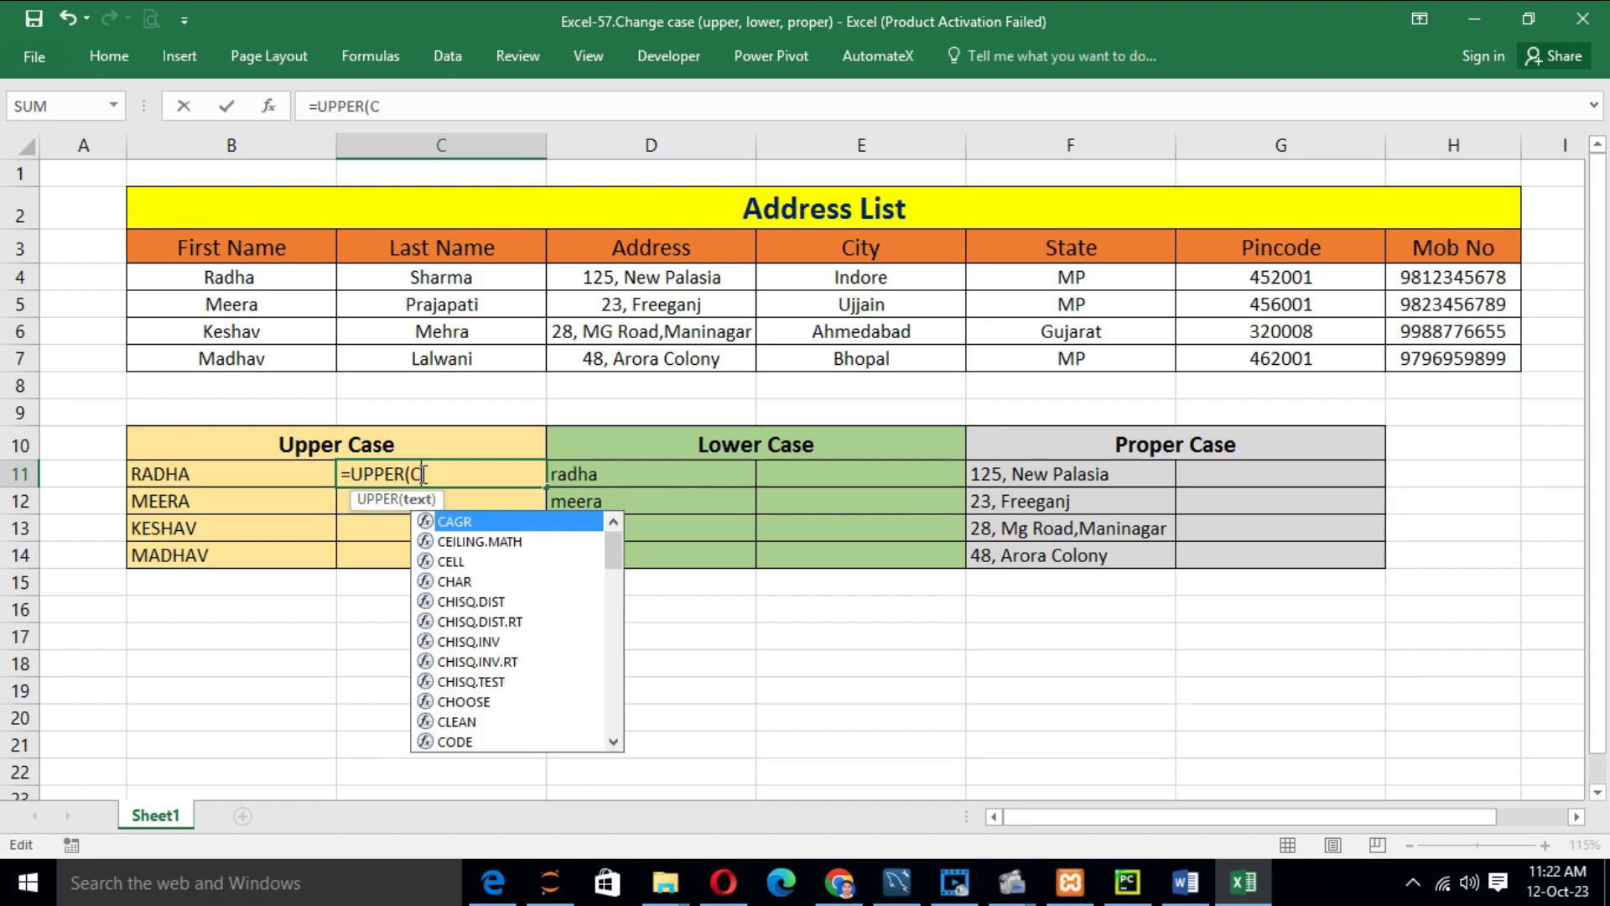
type("ON")
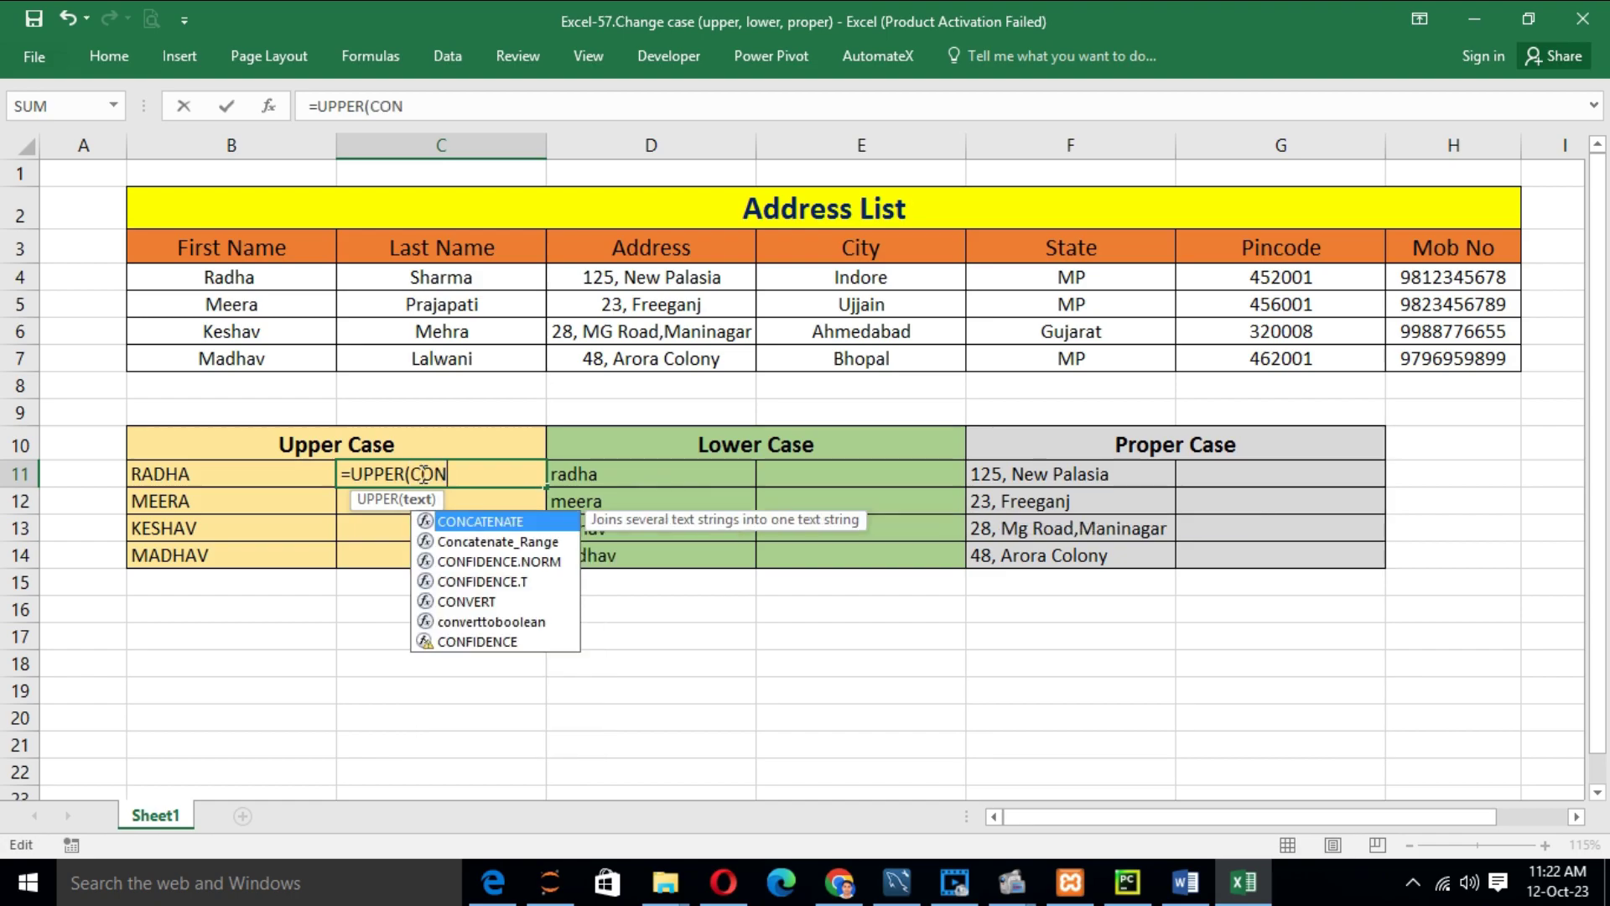
key("Tab")
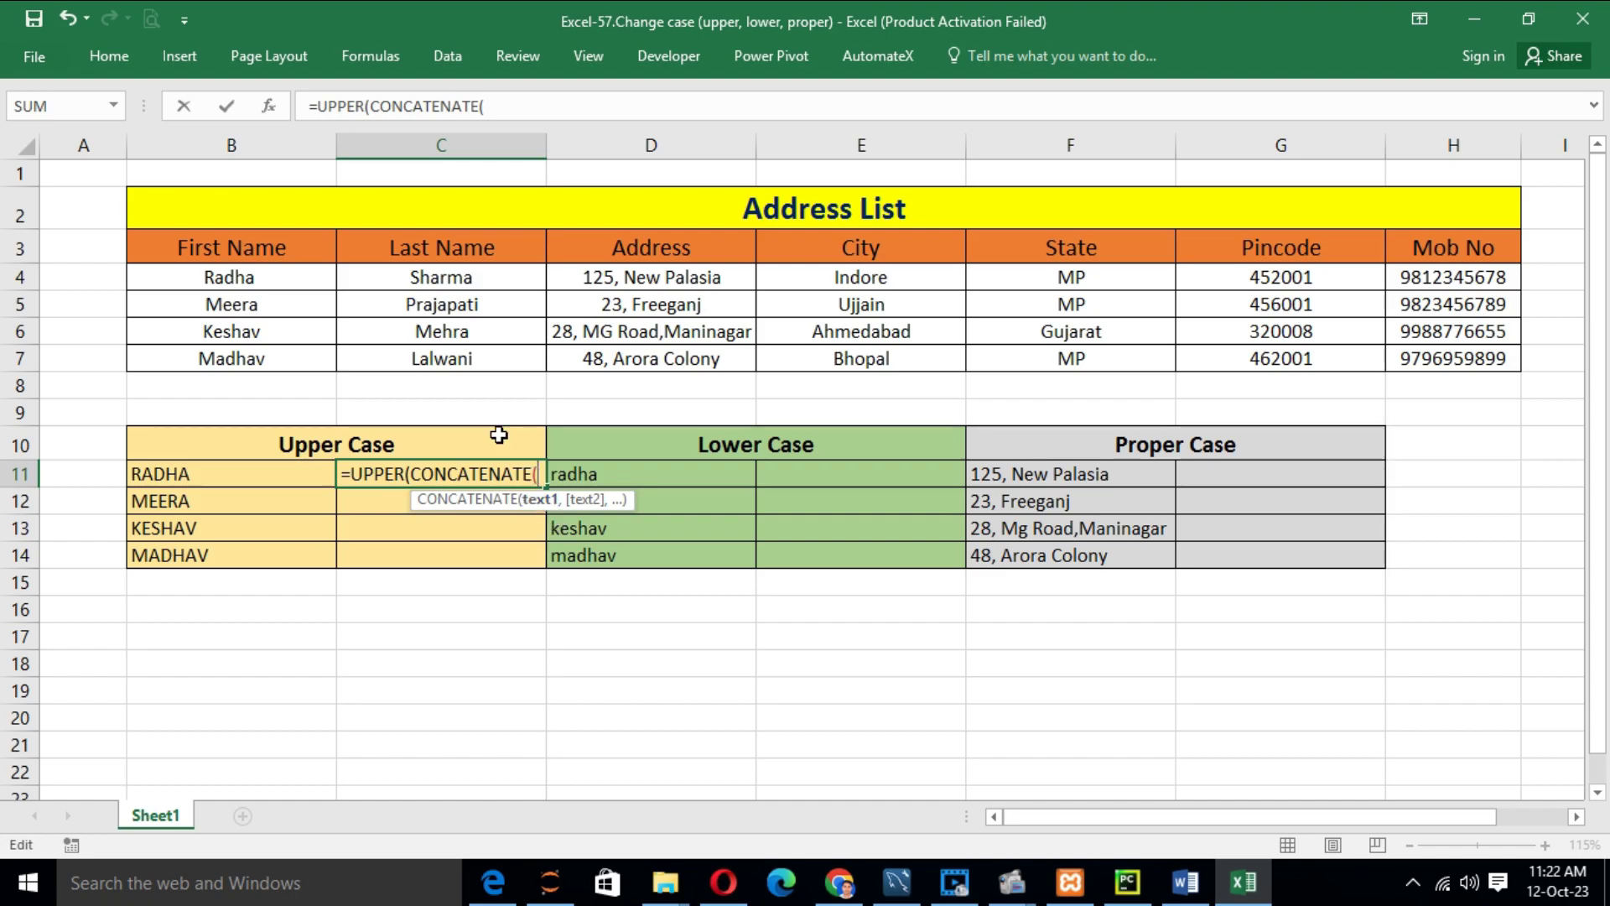
left_click(233, 280)
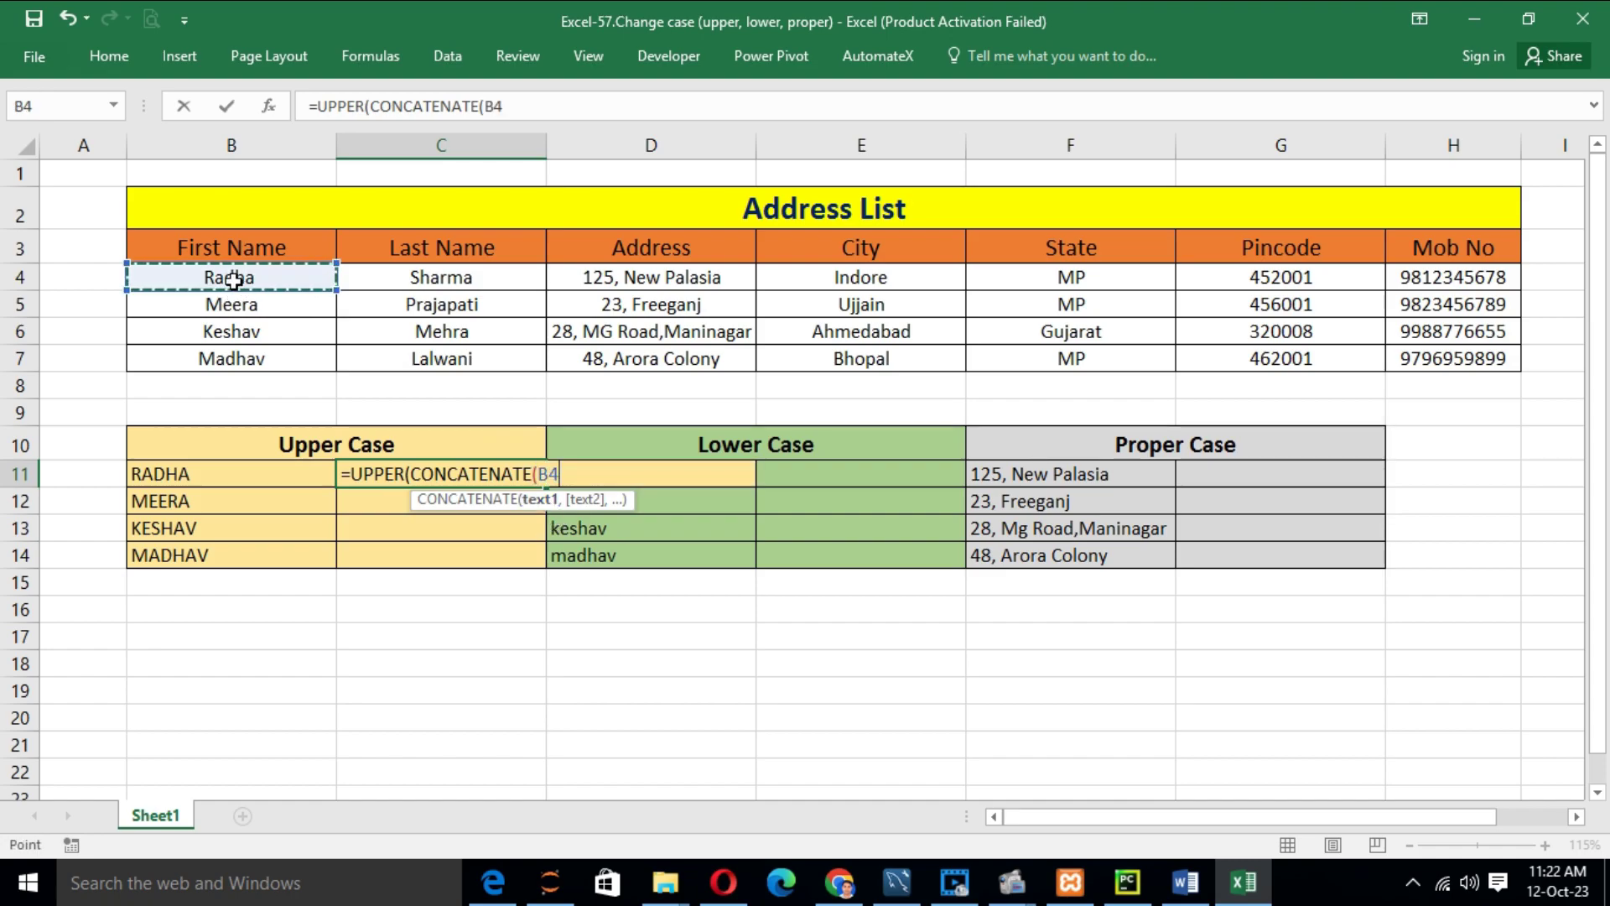
type(",")
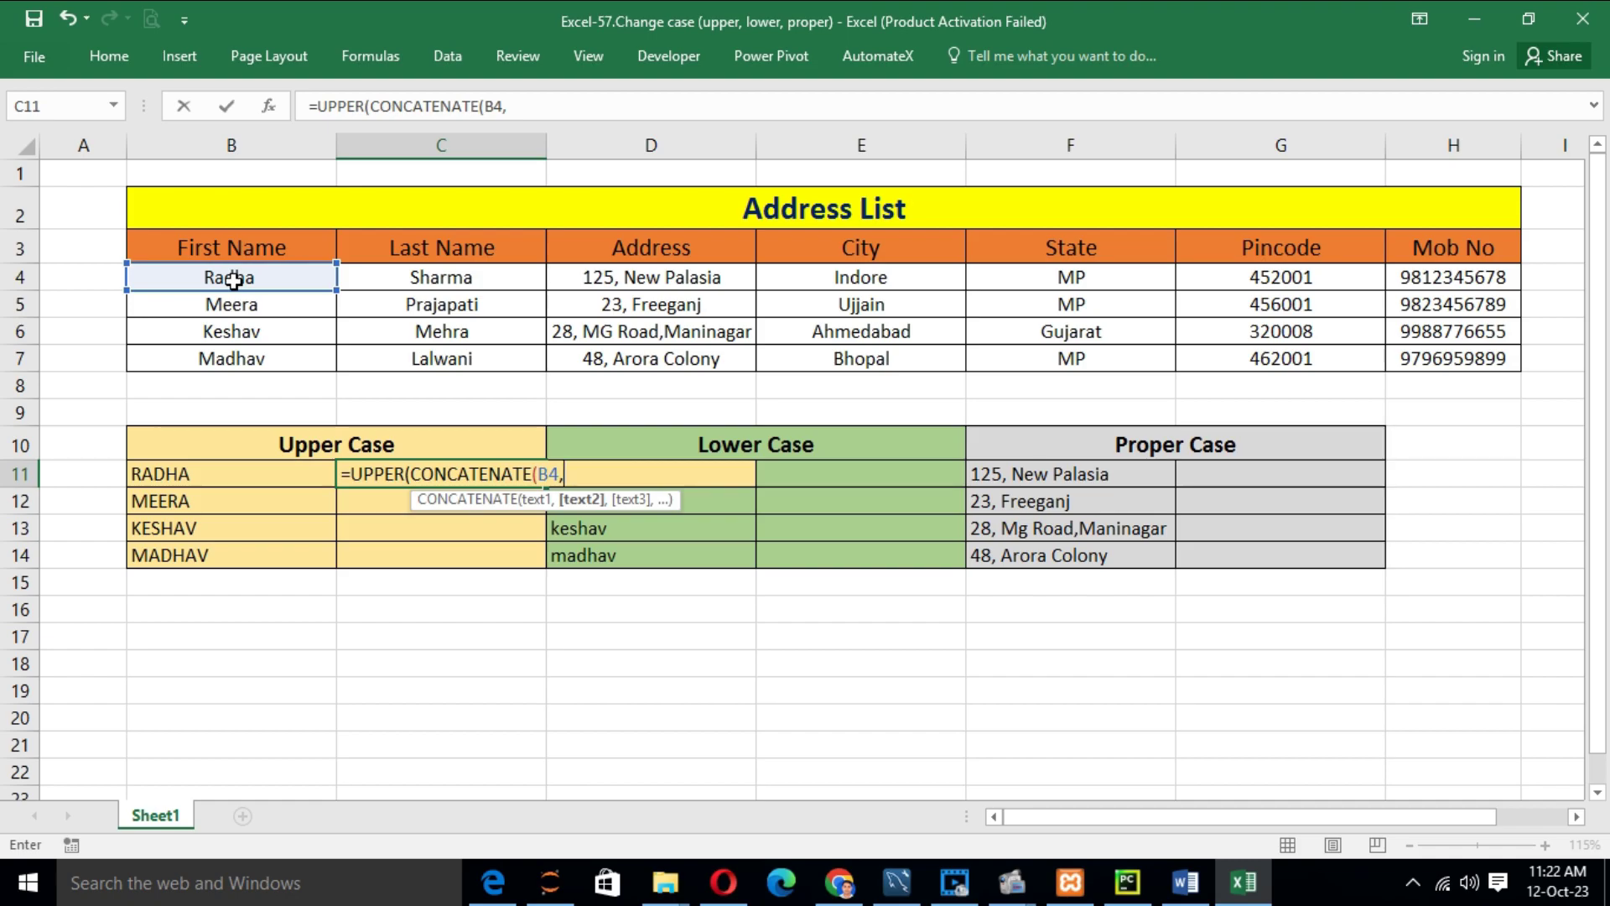
type("\"")
type(" \"")
type(",")
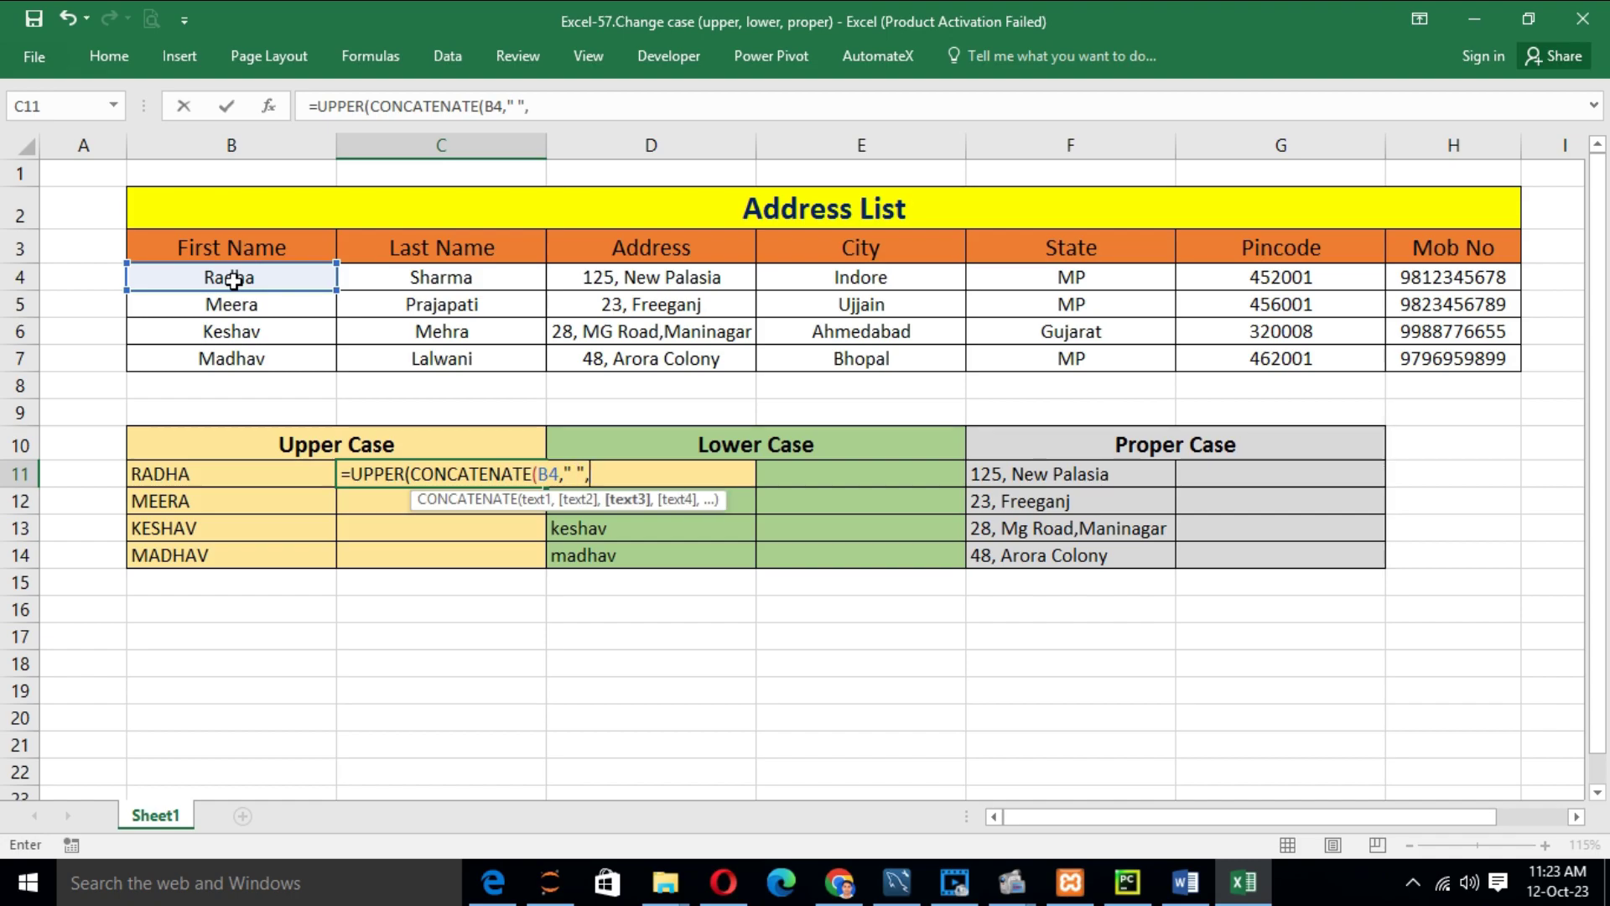
left_click(453, 281)
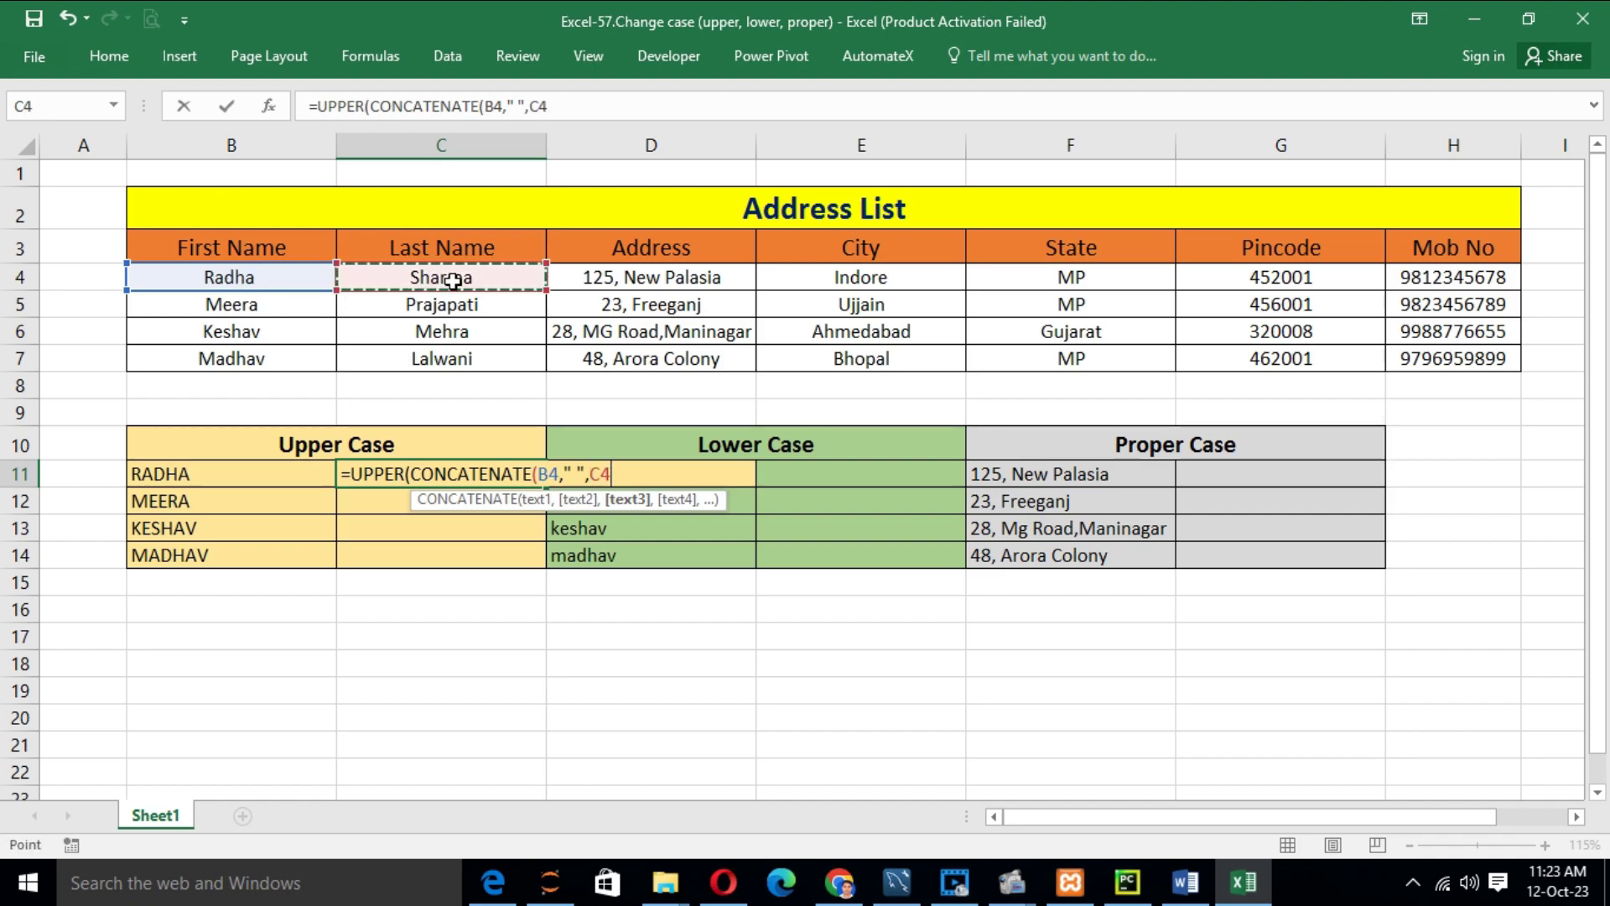
type(")")
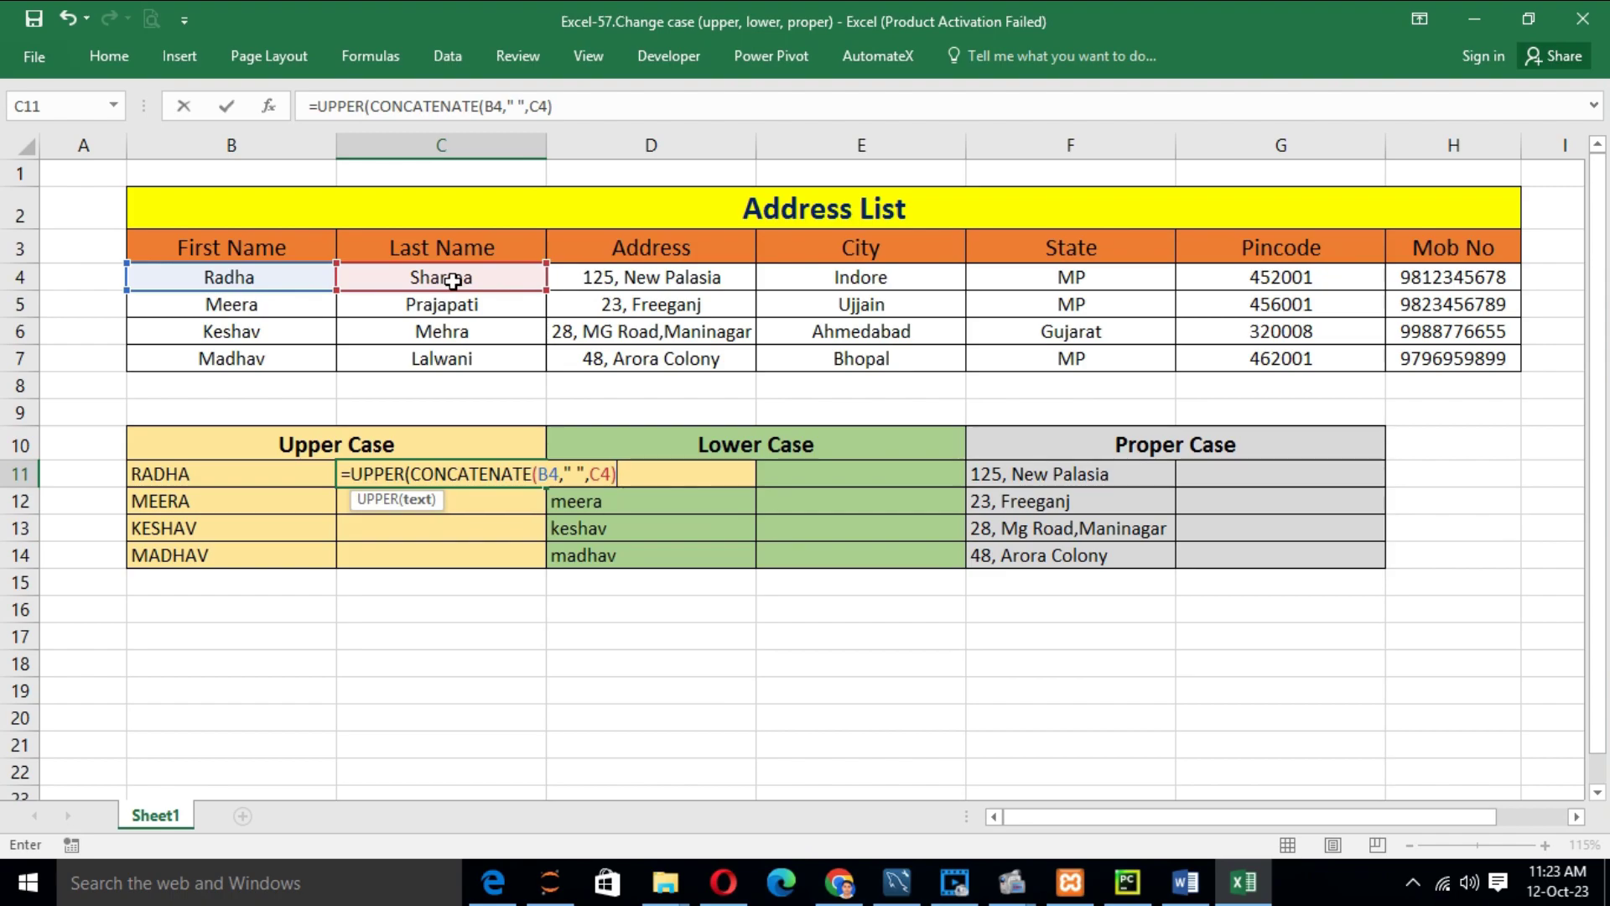
type(")")
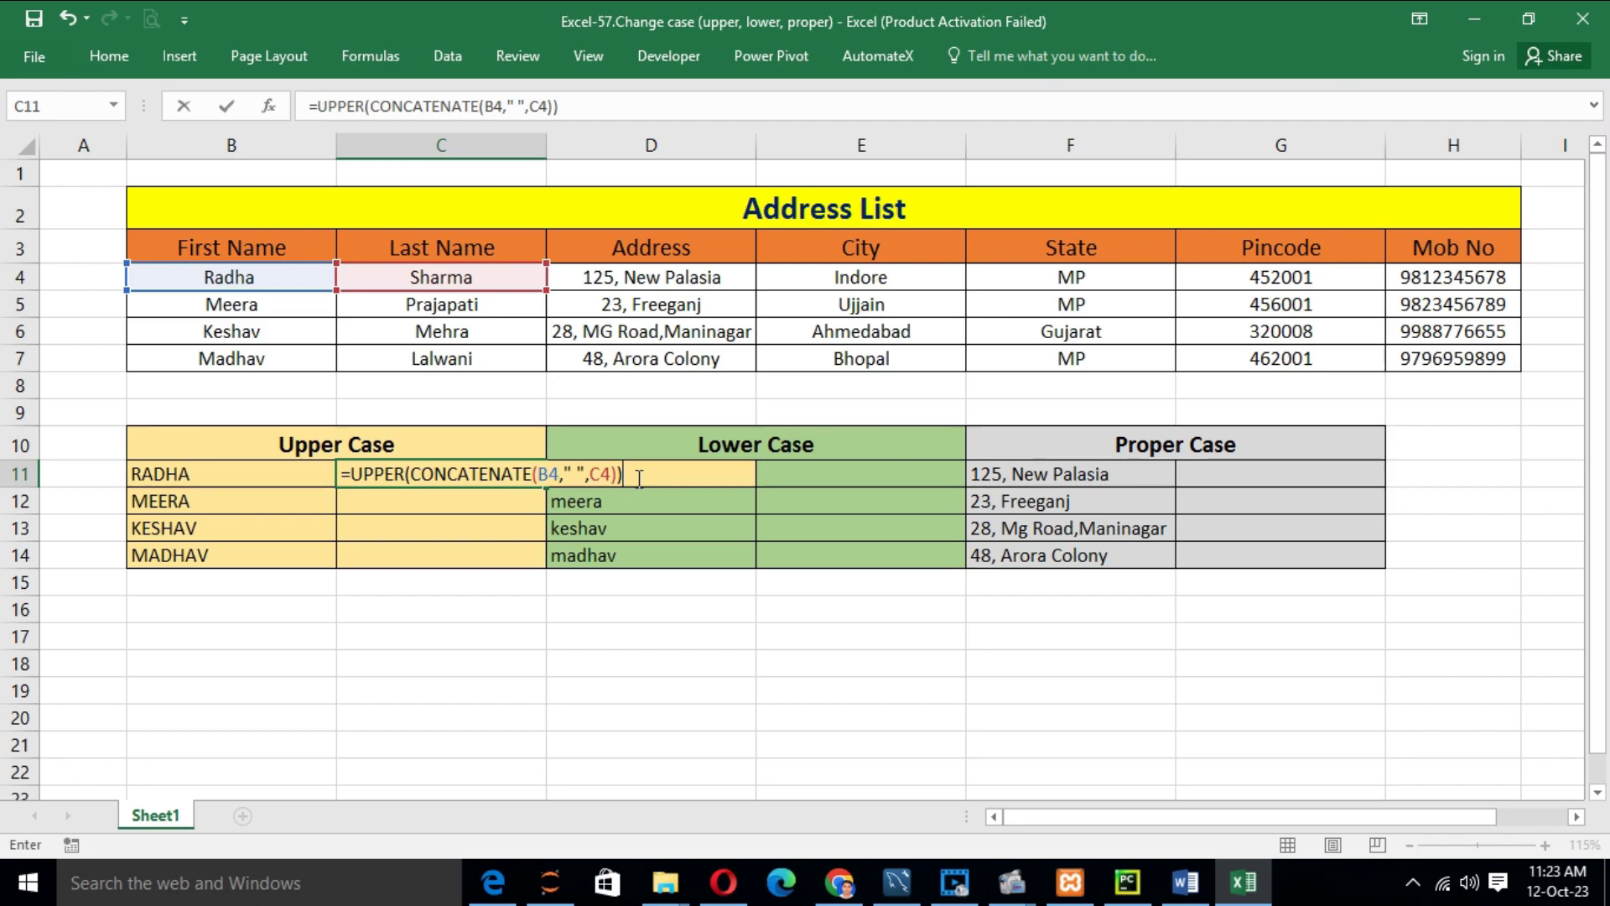
key("Return")
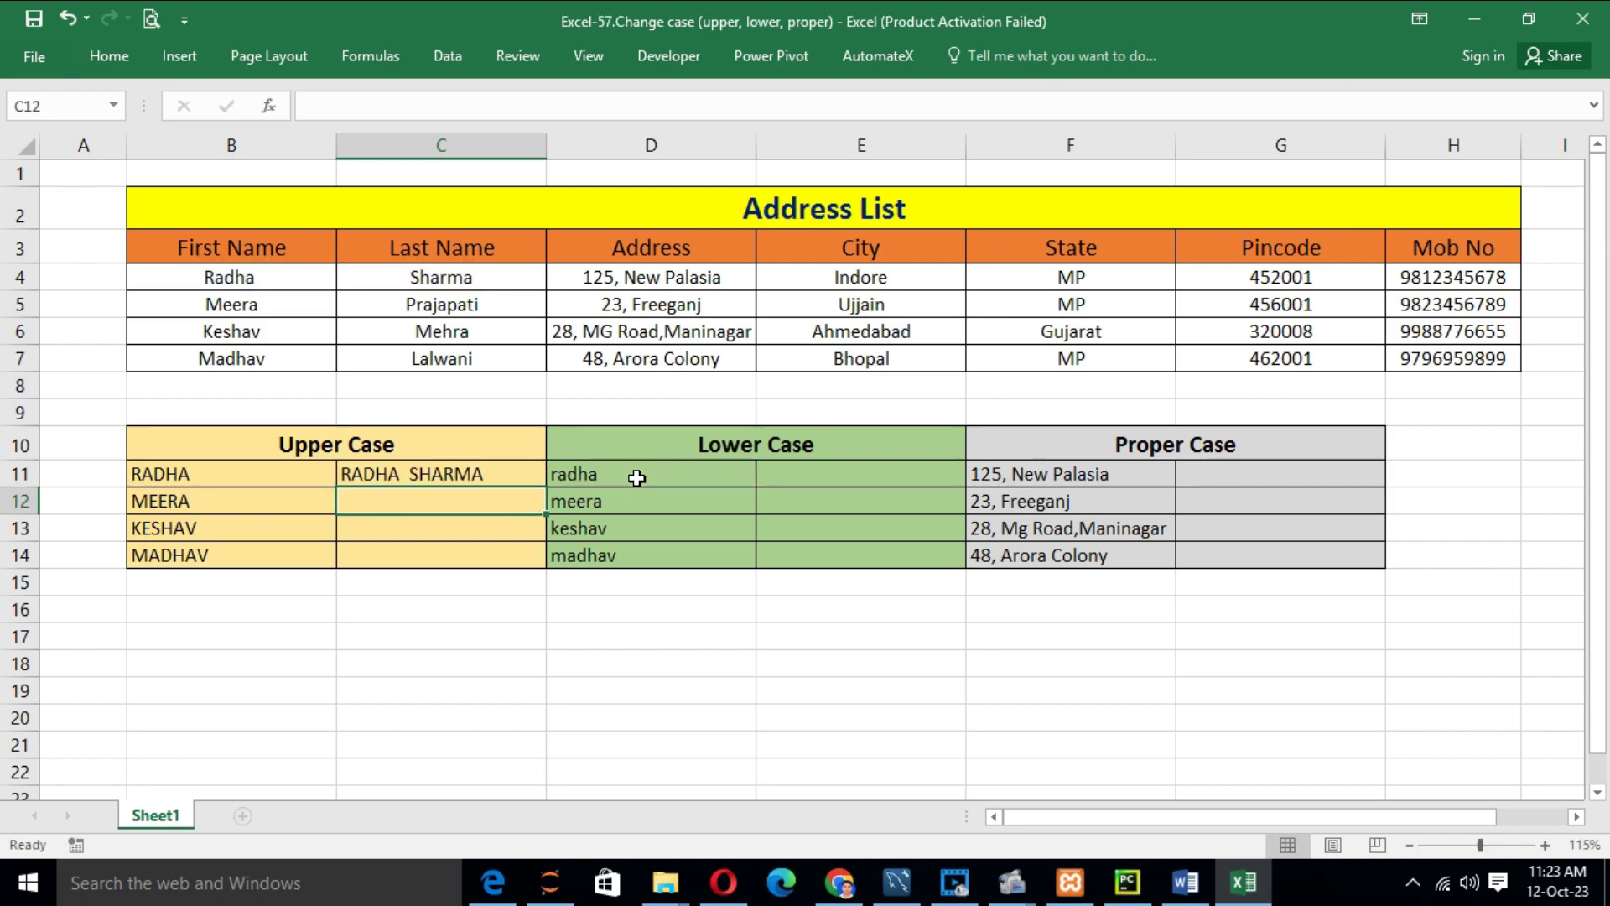
- Copy the C11 uppercase full-name formula down through C14
left_click(423, 477)
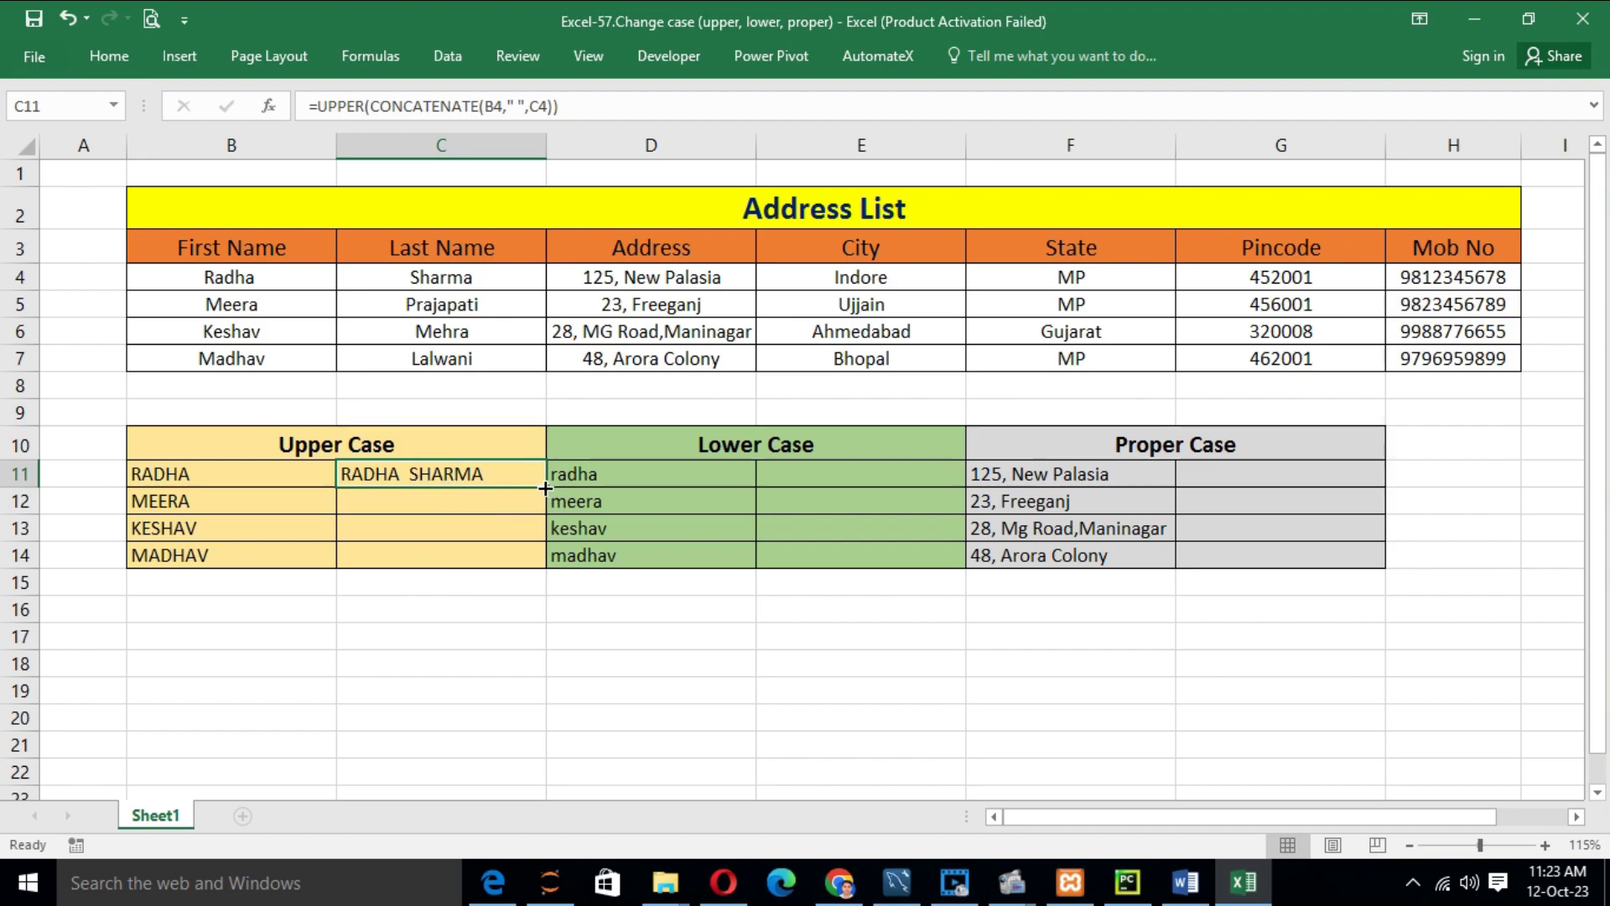
left_click_drag(545, 487, 528, 562)
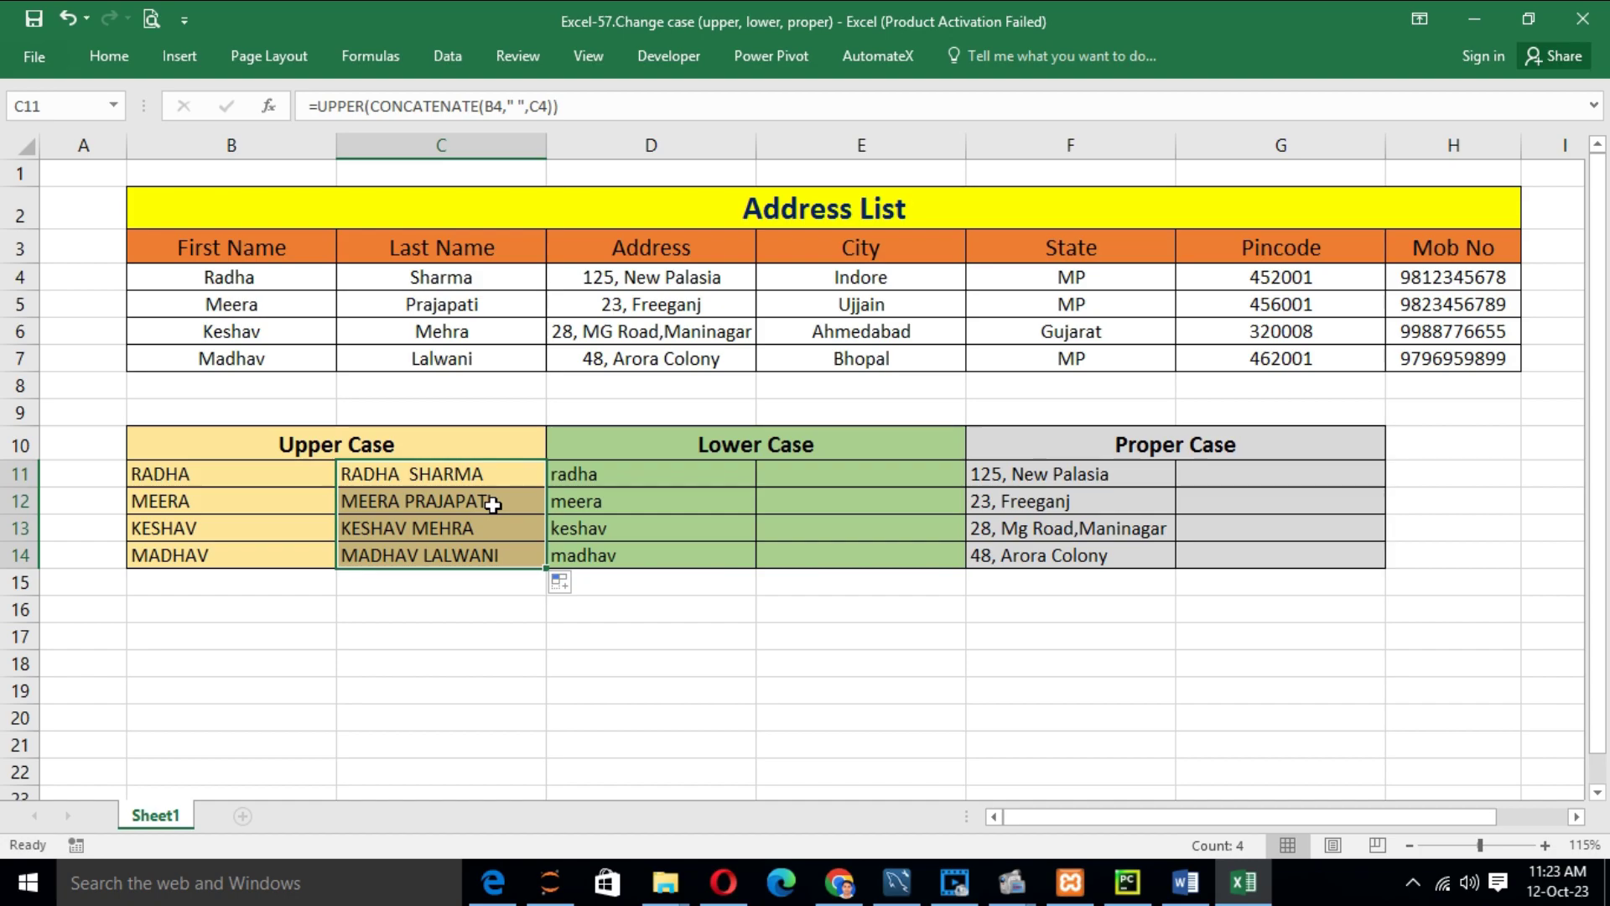
left_click(840, 474)
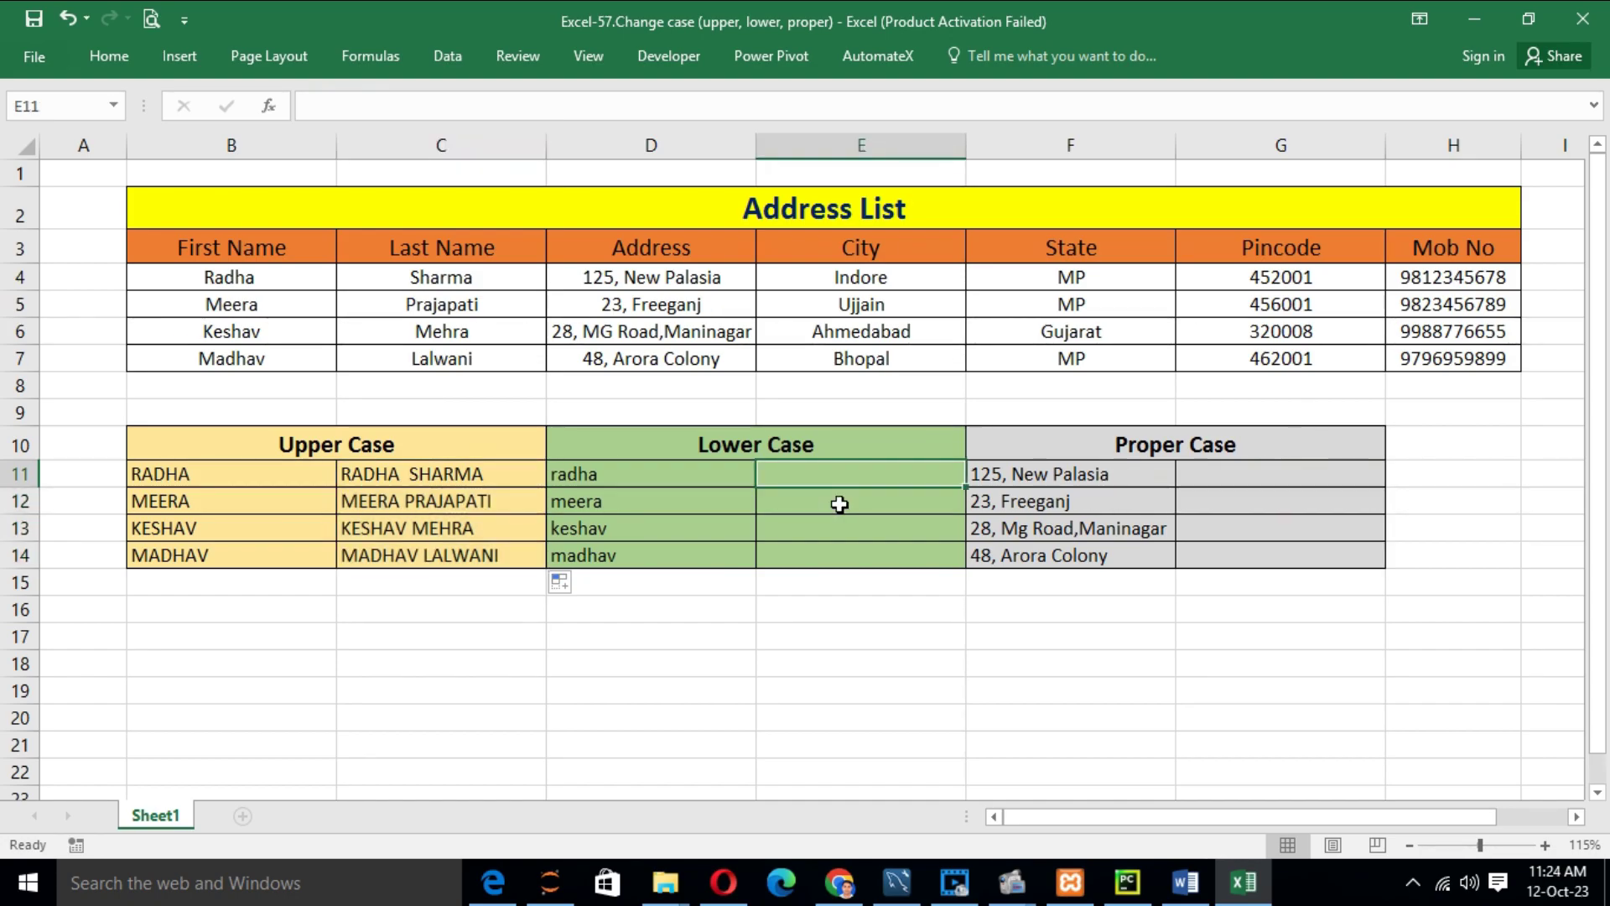
- Enter =LOWER(CONCATENATE(B4," ",C4)) in E11 to show the lowercase full name
type("=")
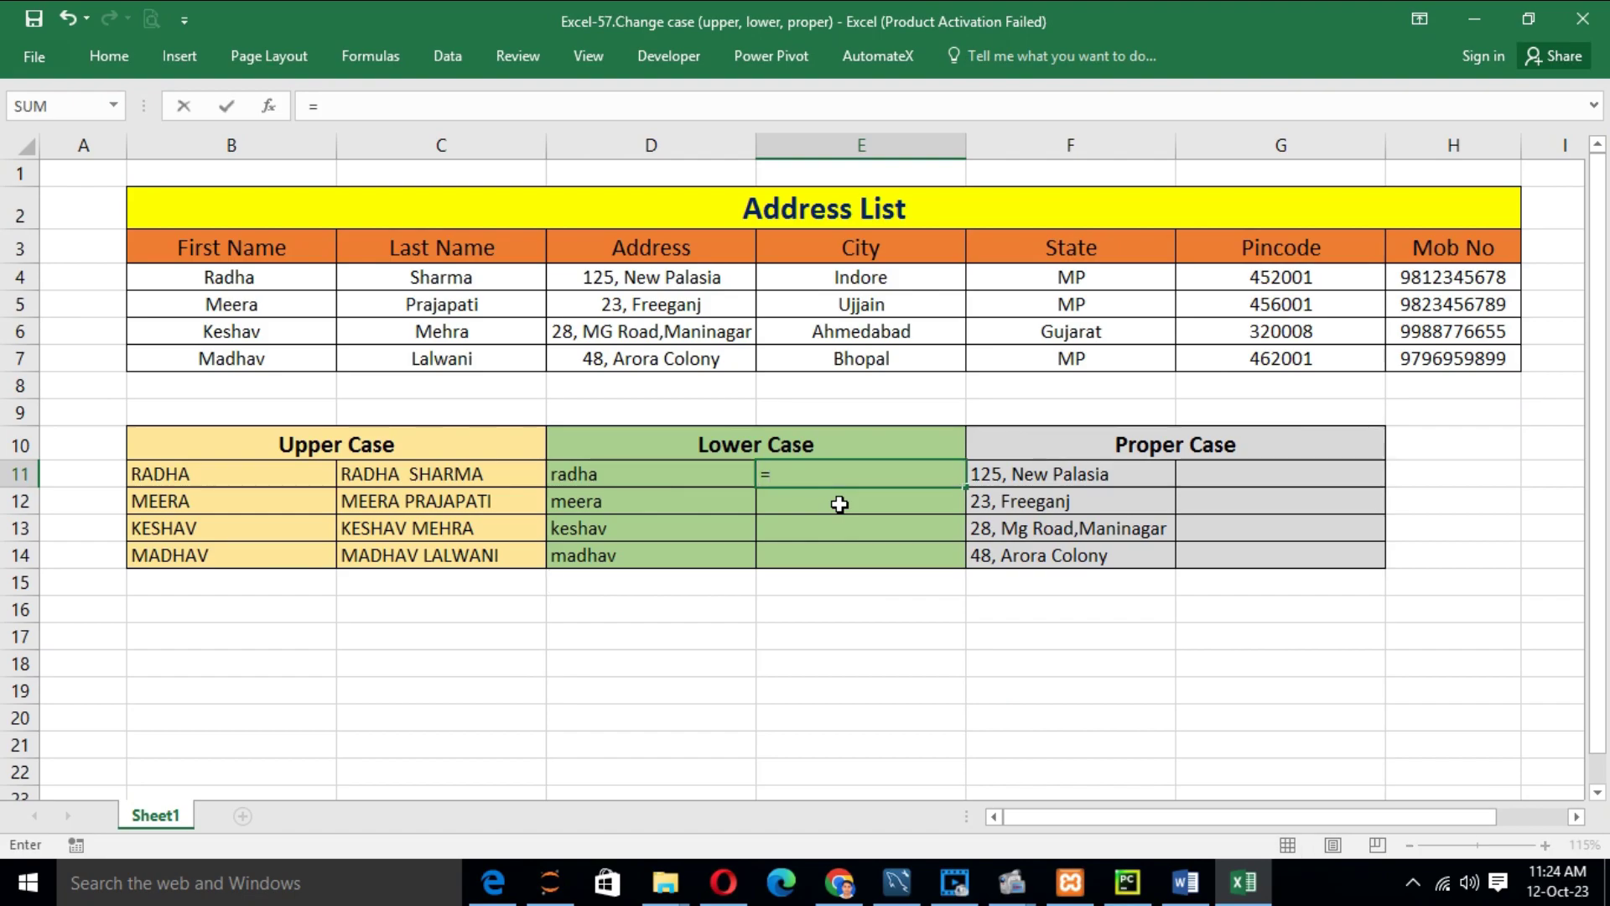
type("LOW")
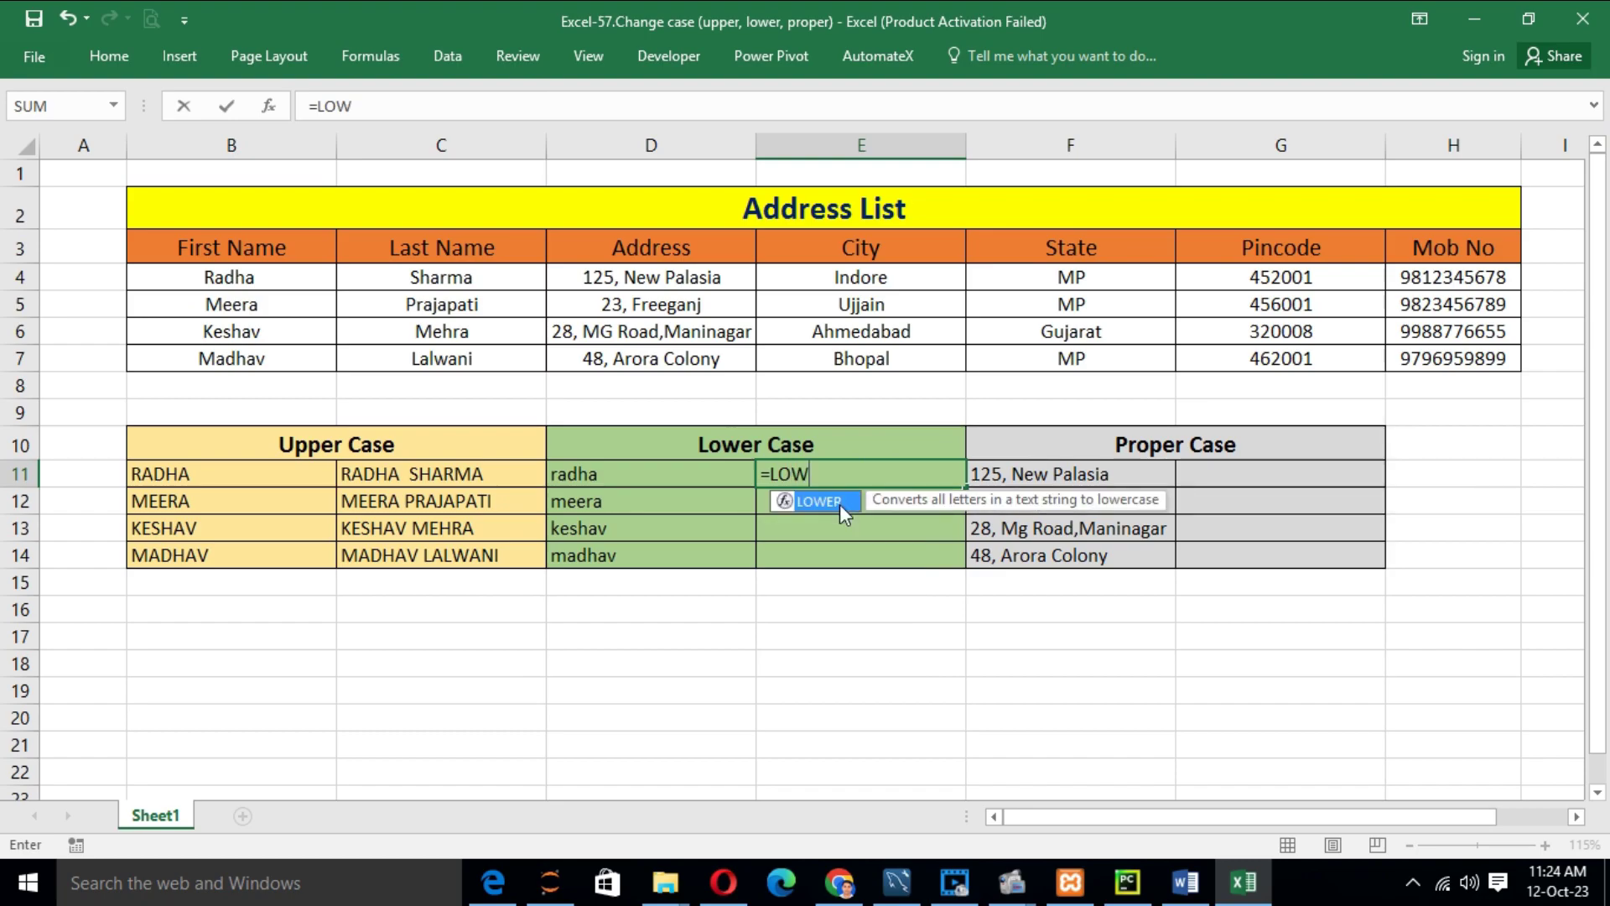
key("Tab")
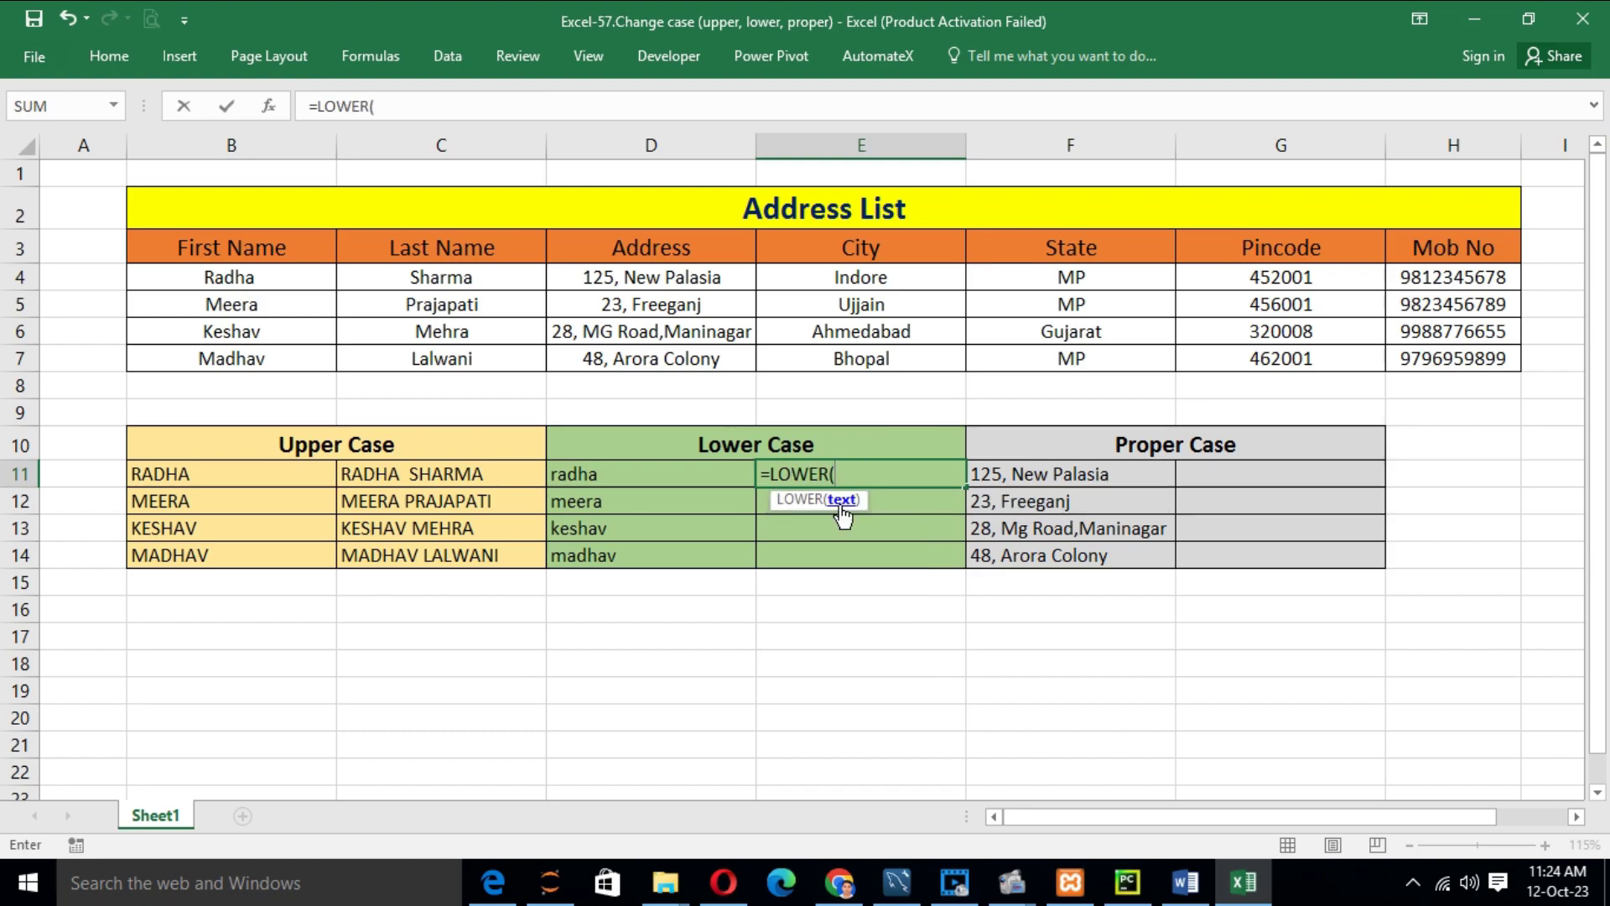
type("CON")
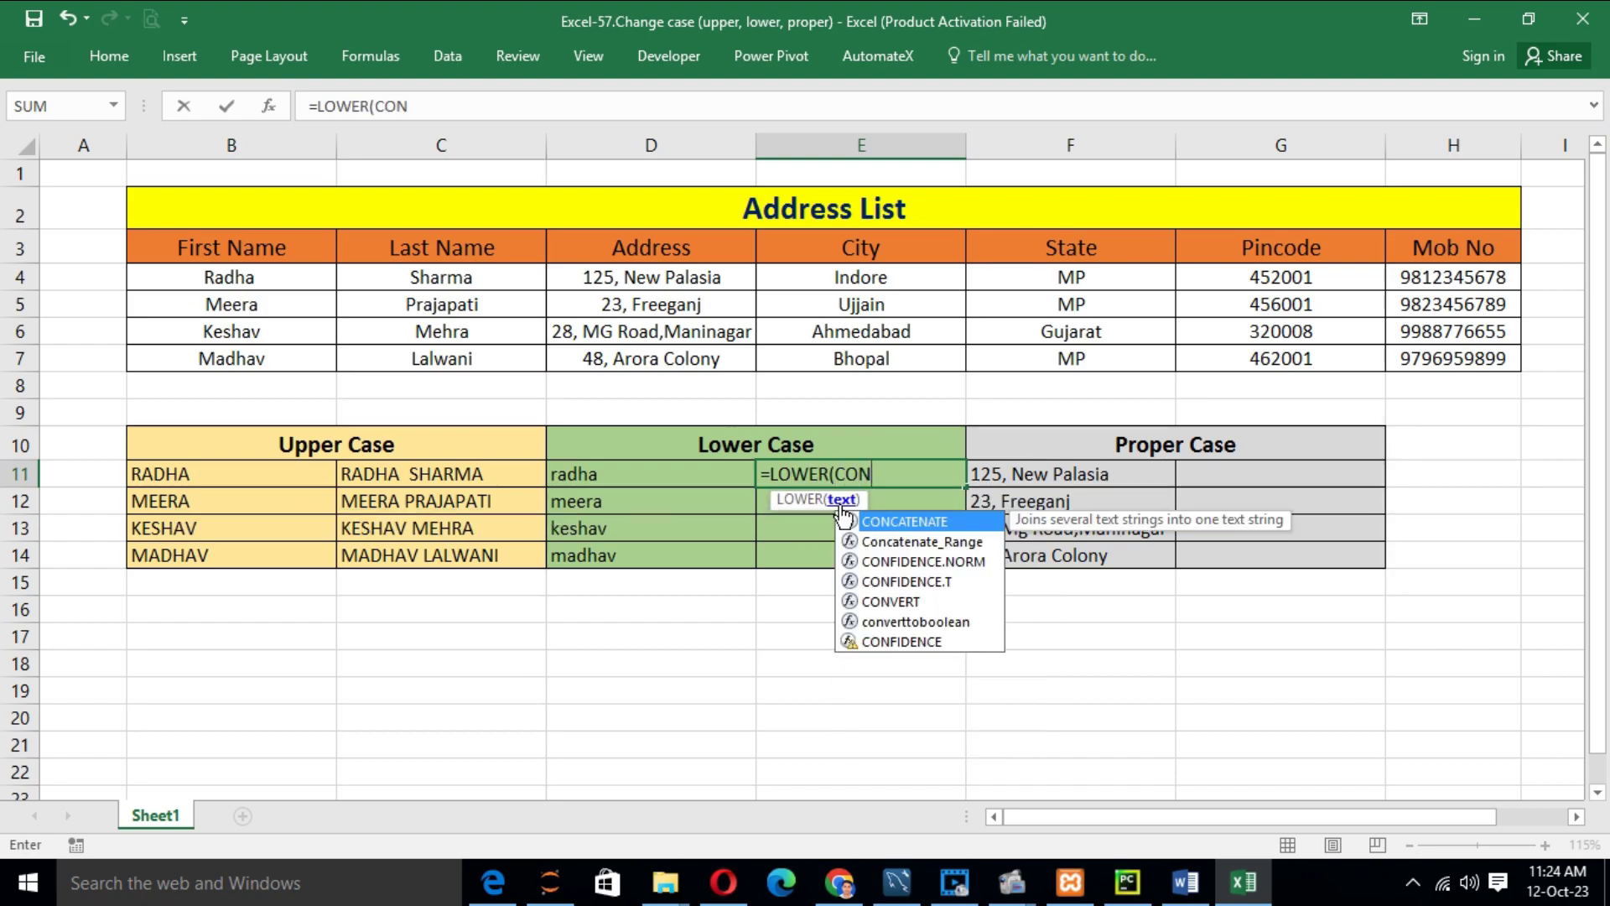
key("Tab")
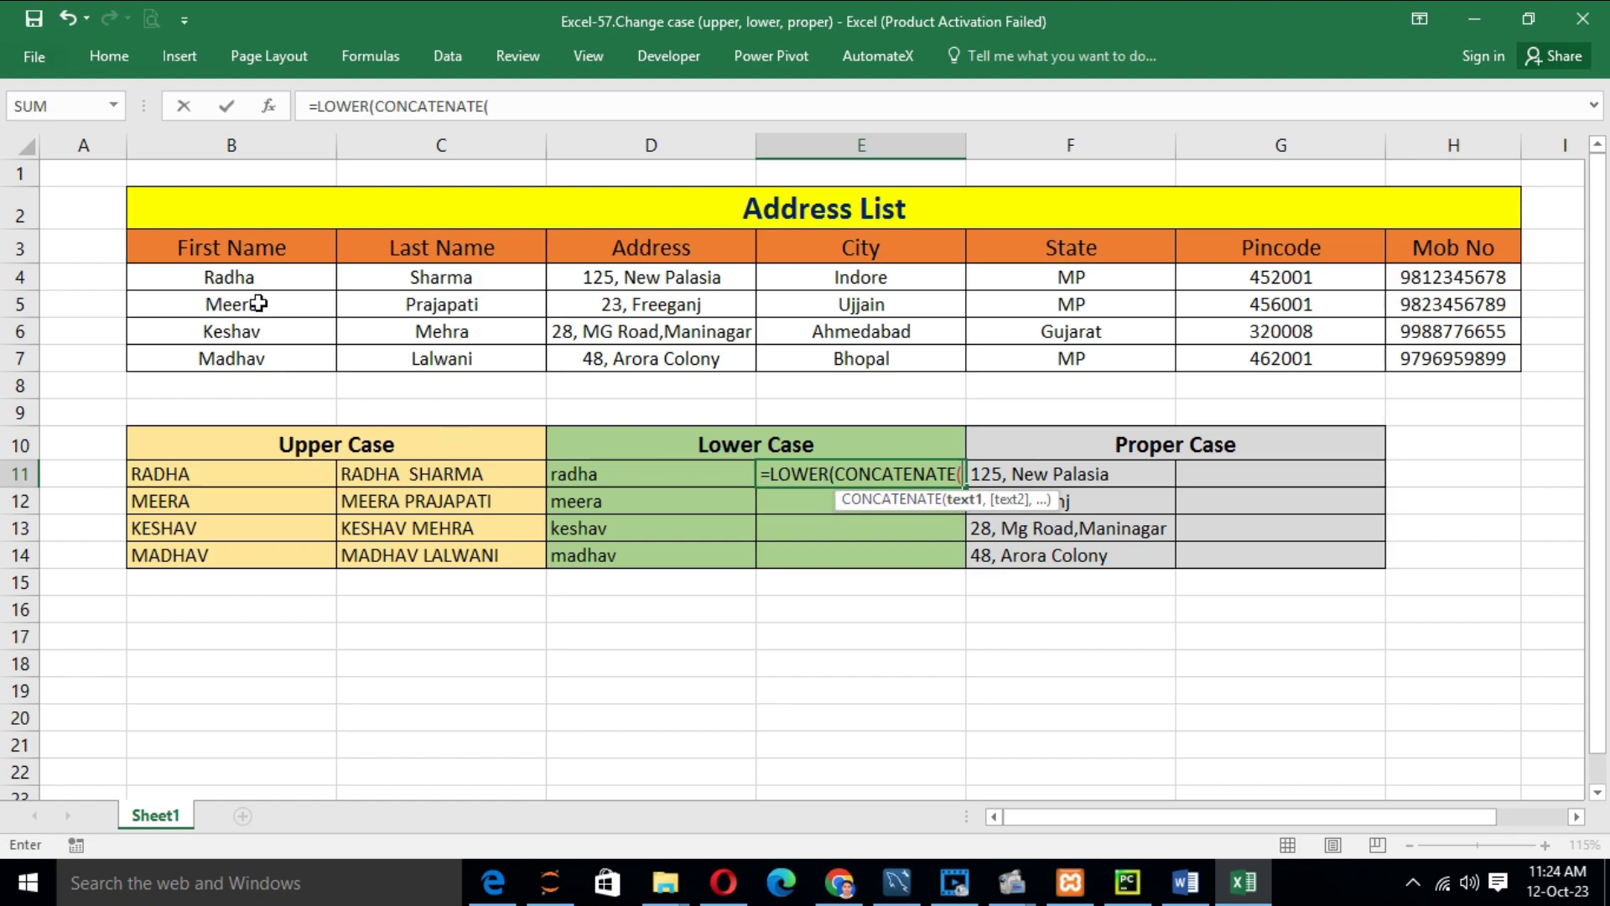
left_click(244, 276)
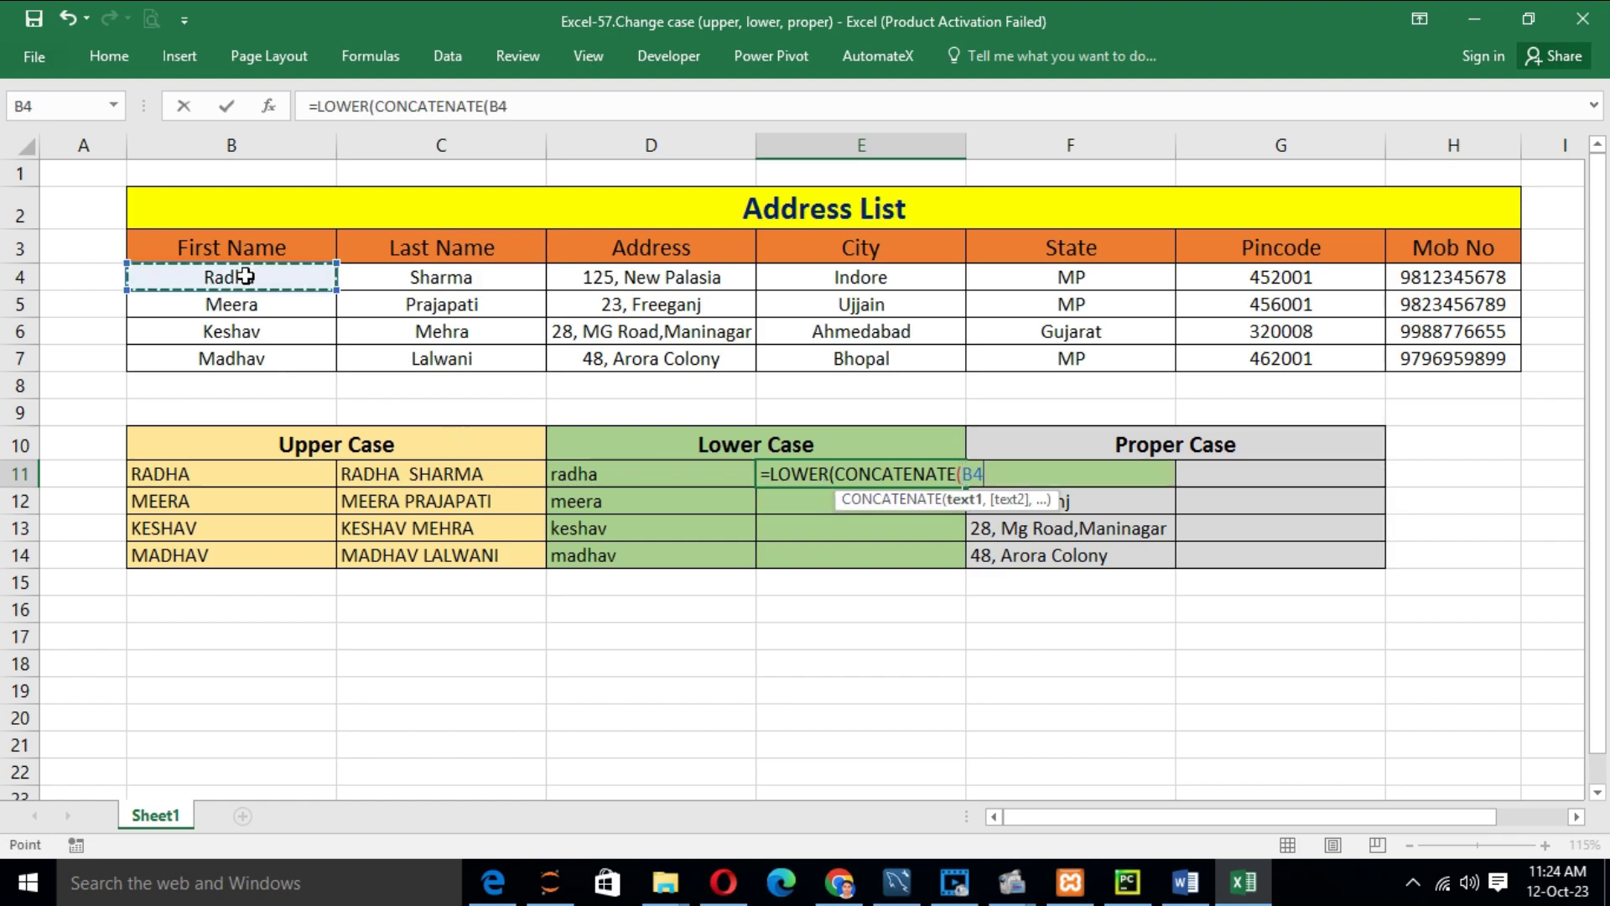
type(",")
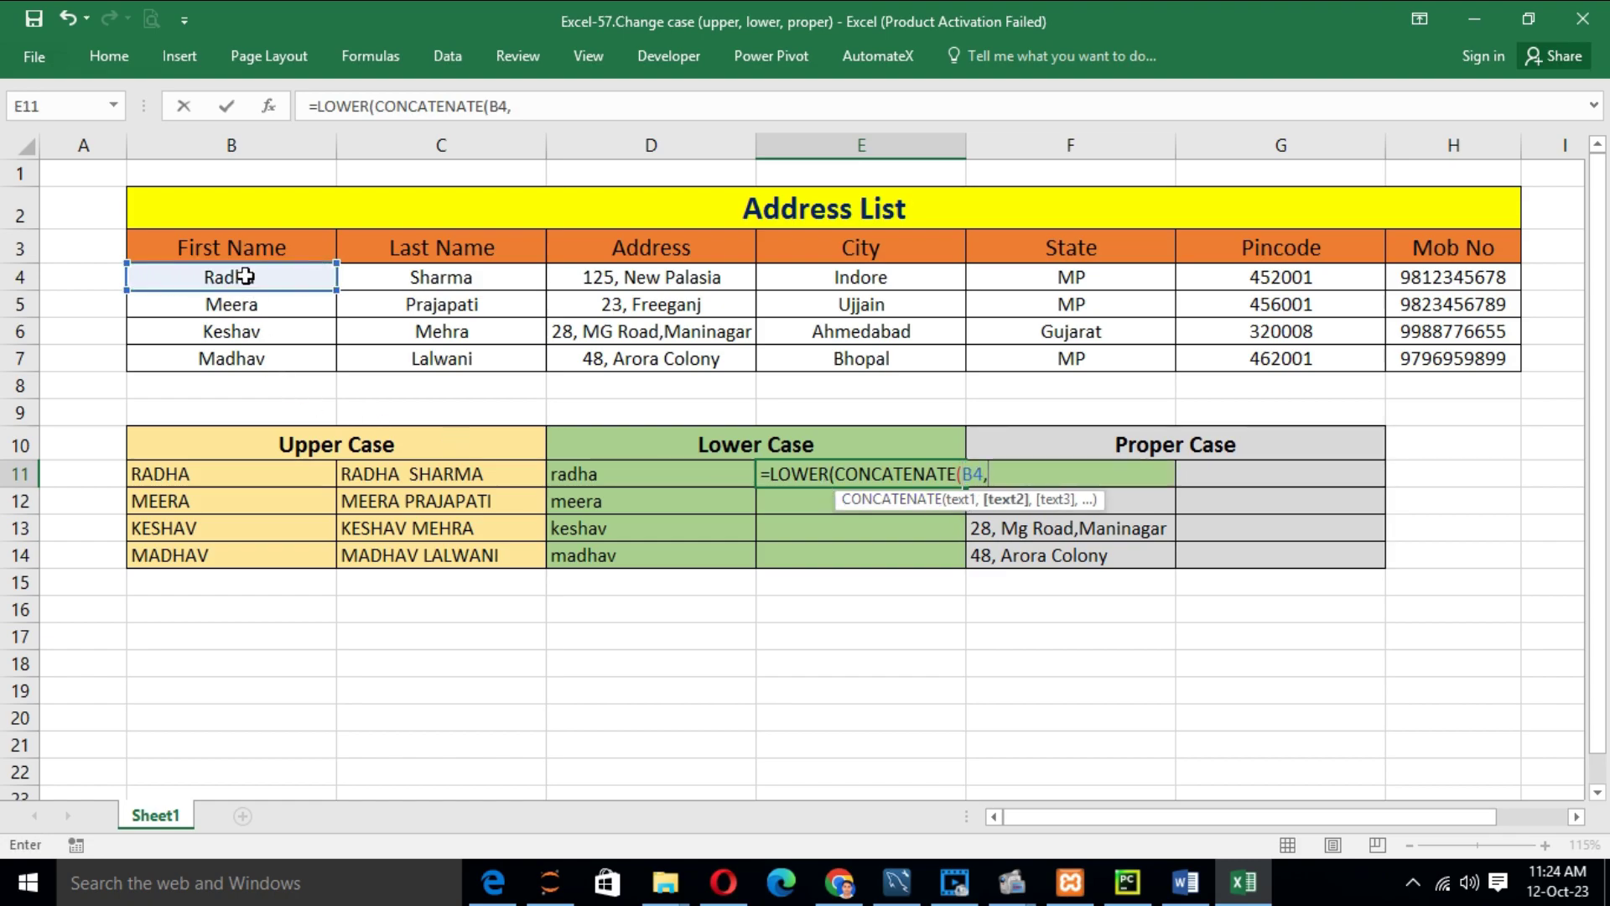
type("\"")
type(" \"")
type(",")
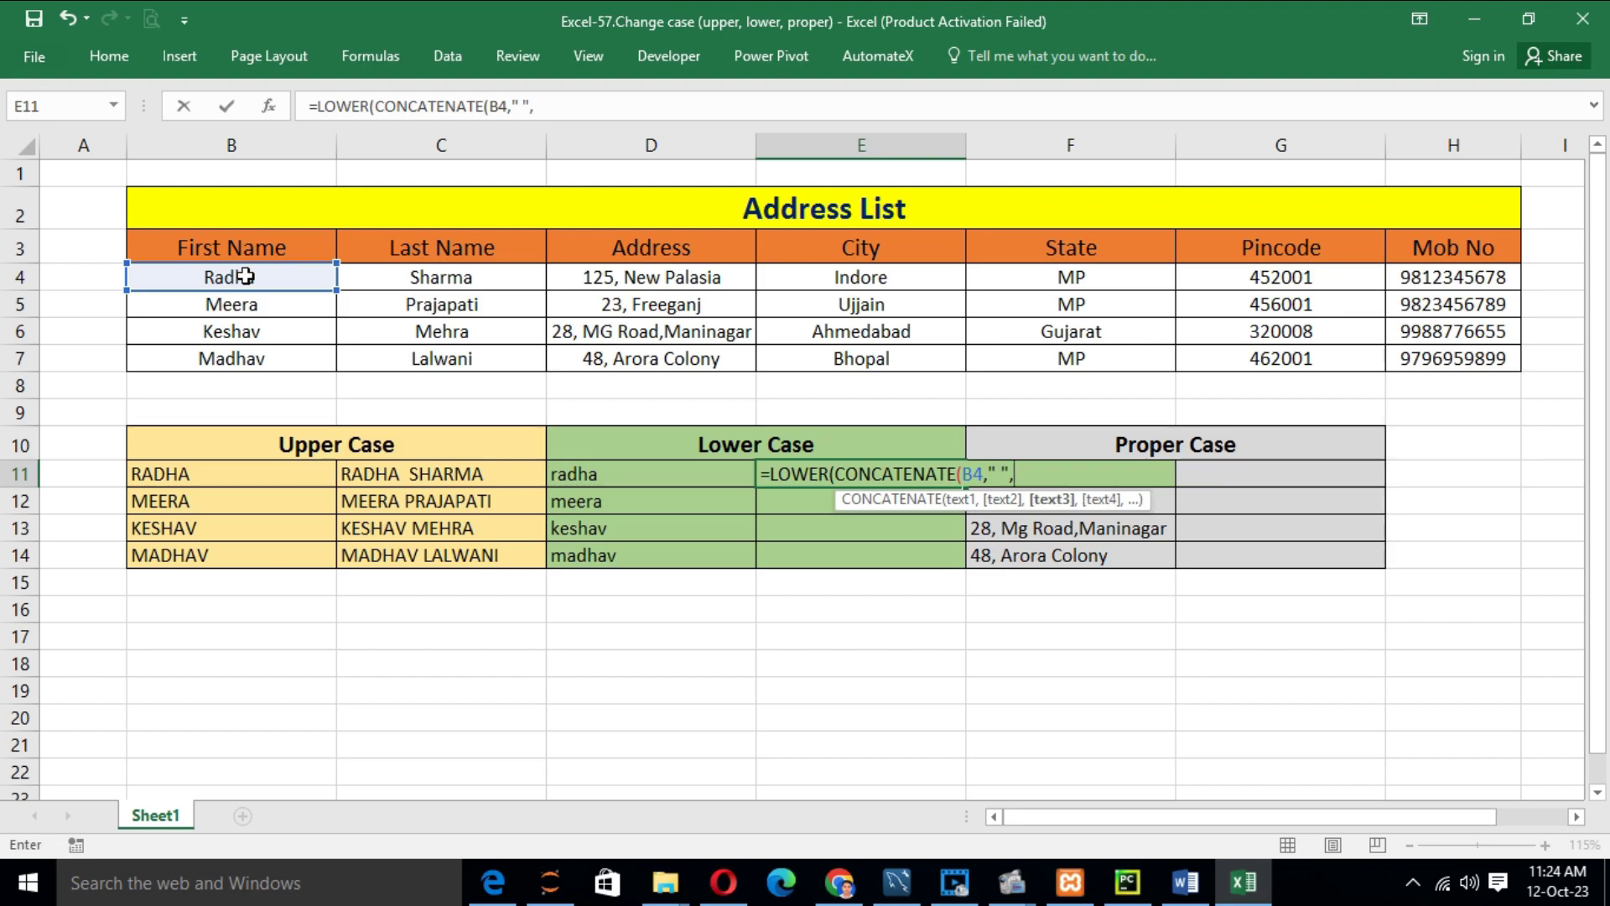
left_click(463, 279)
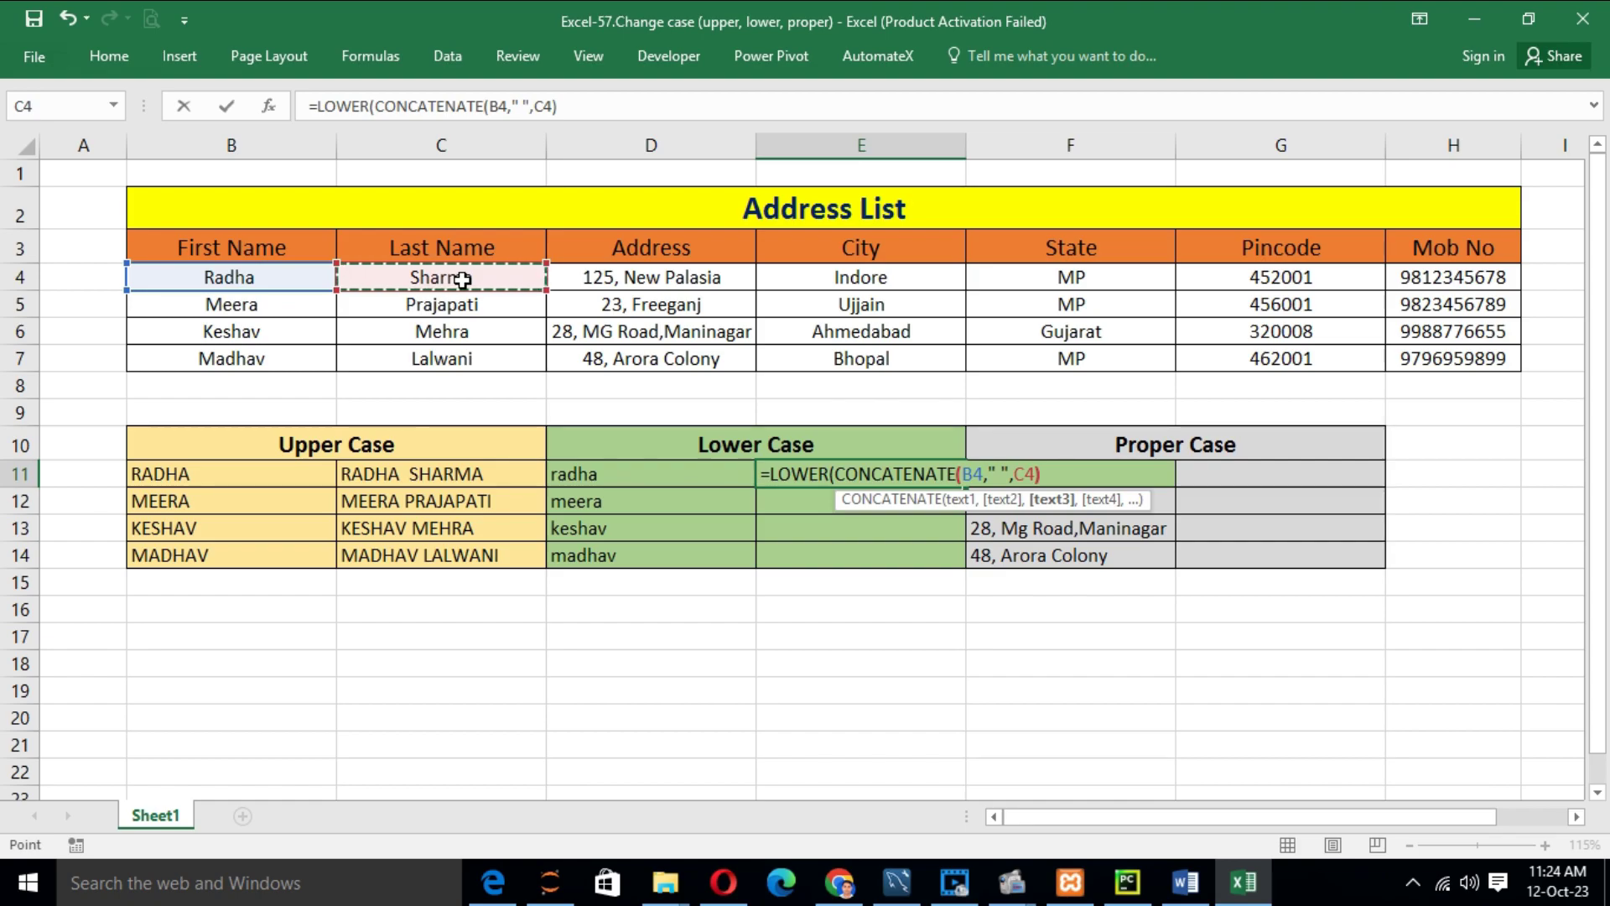
type(")")
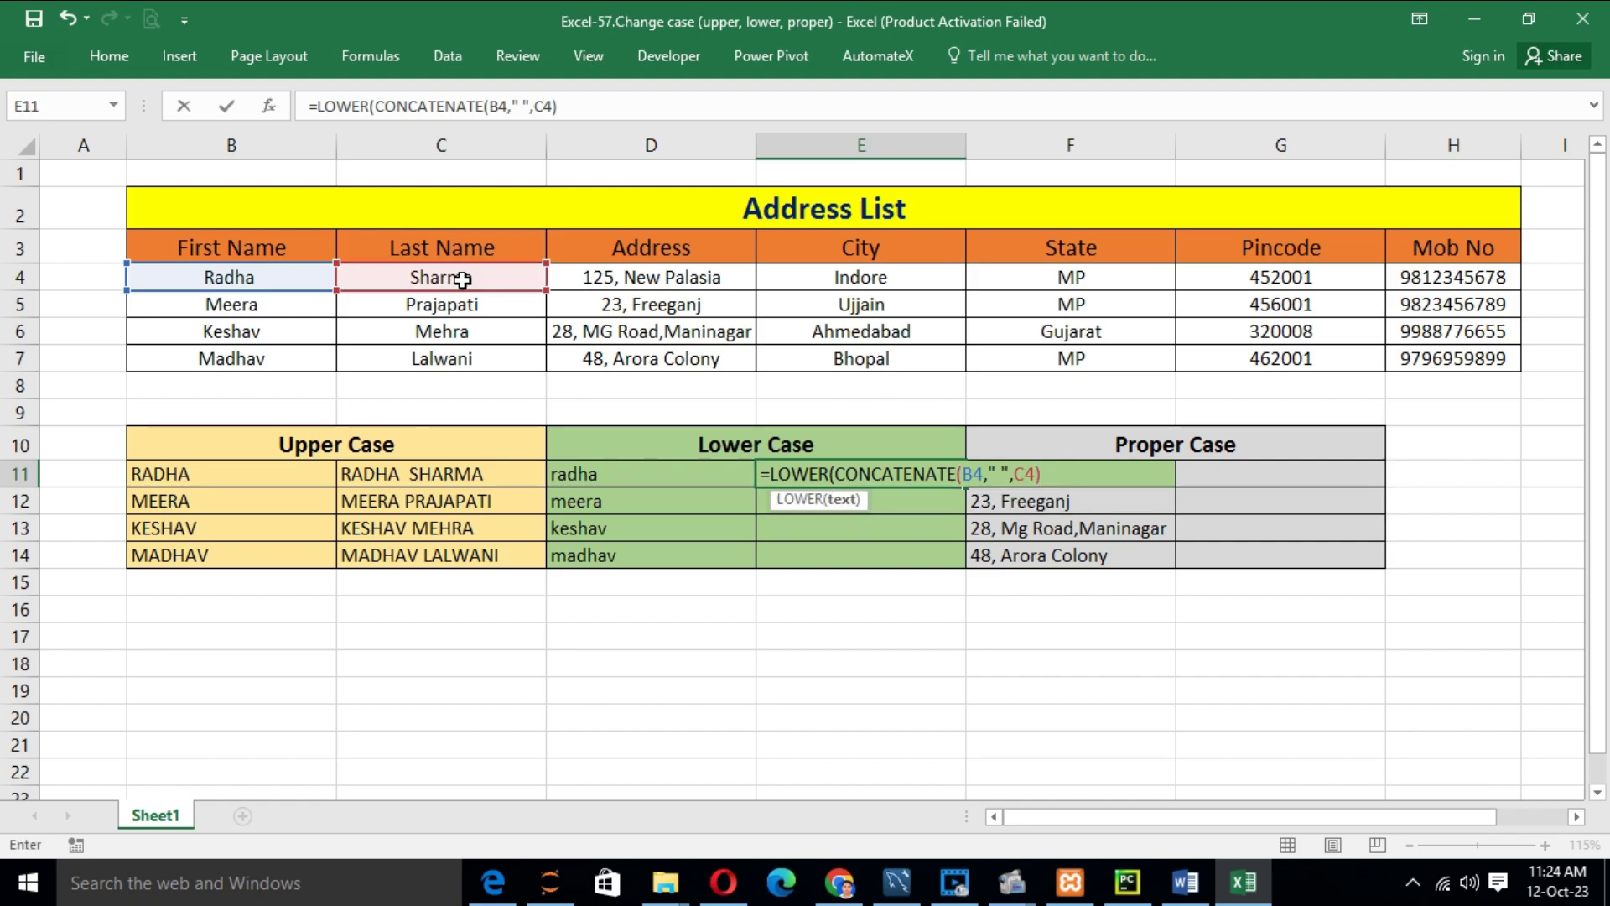
type(")")
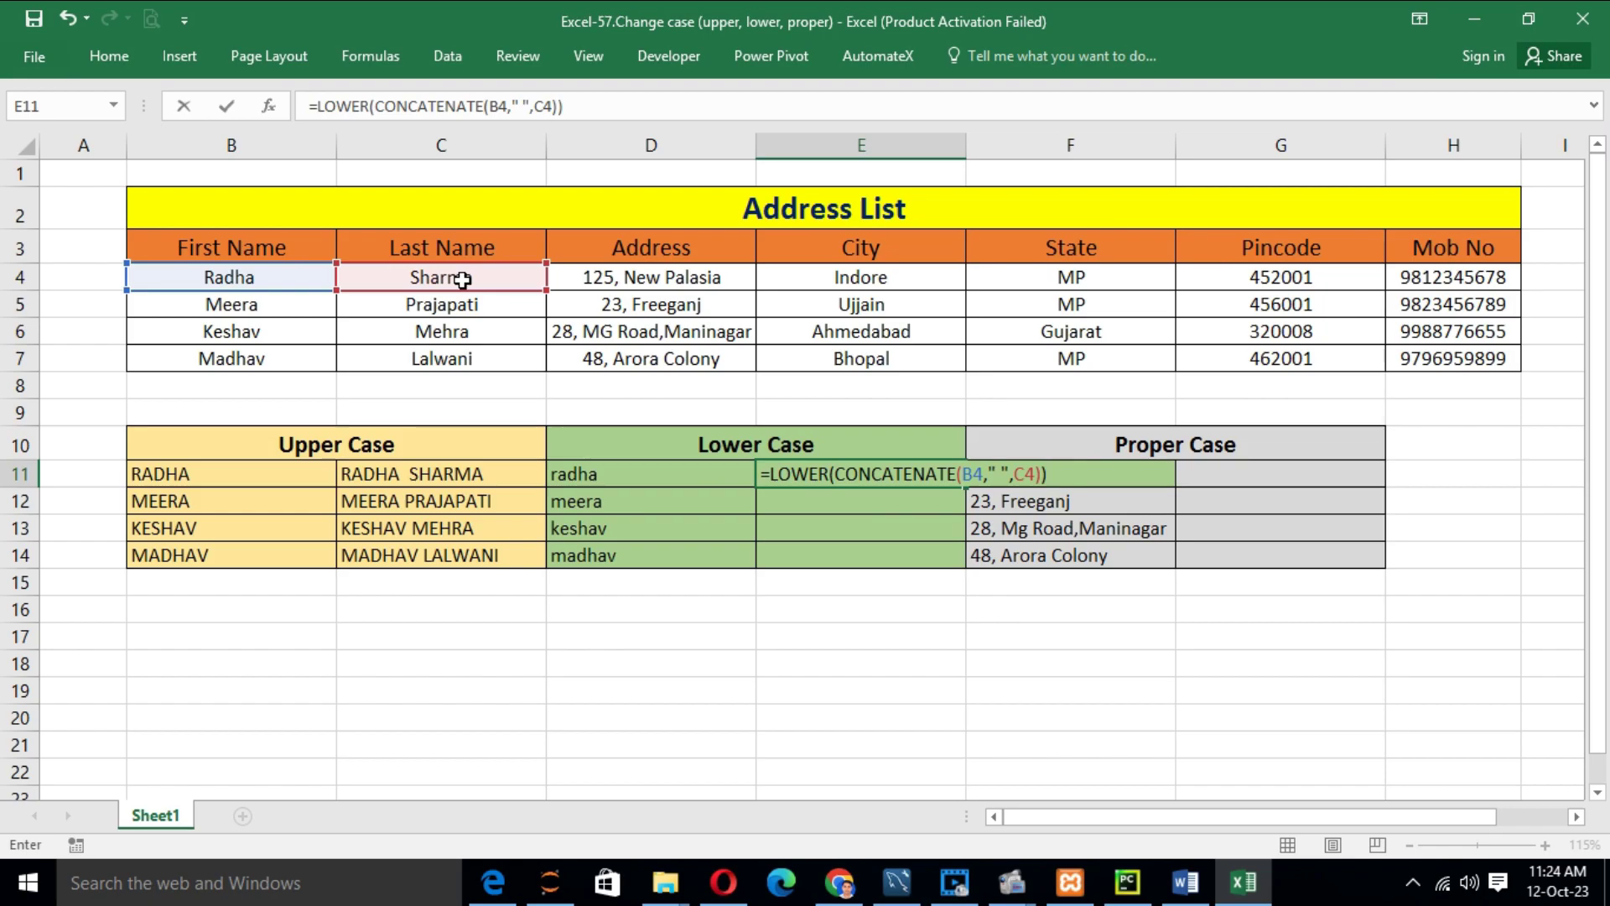
key("Return")
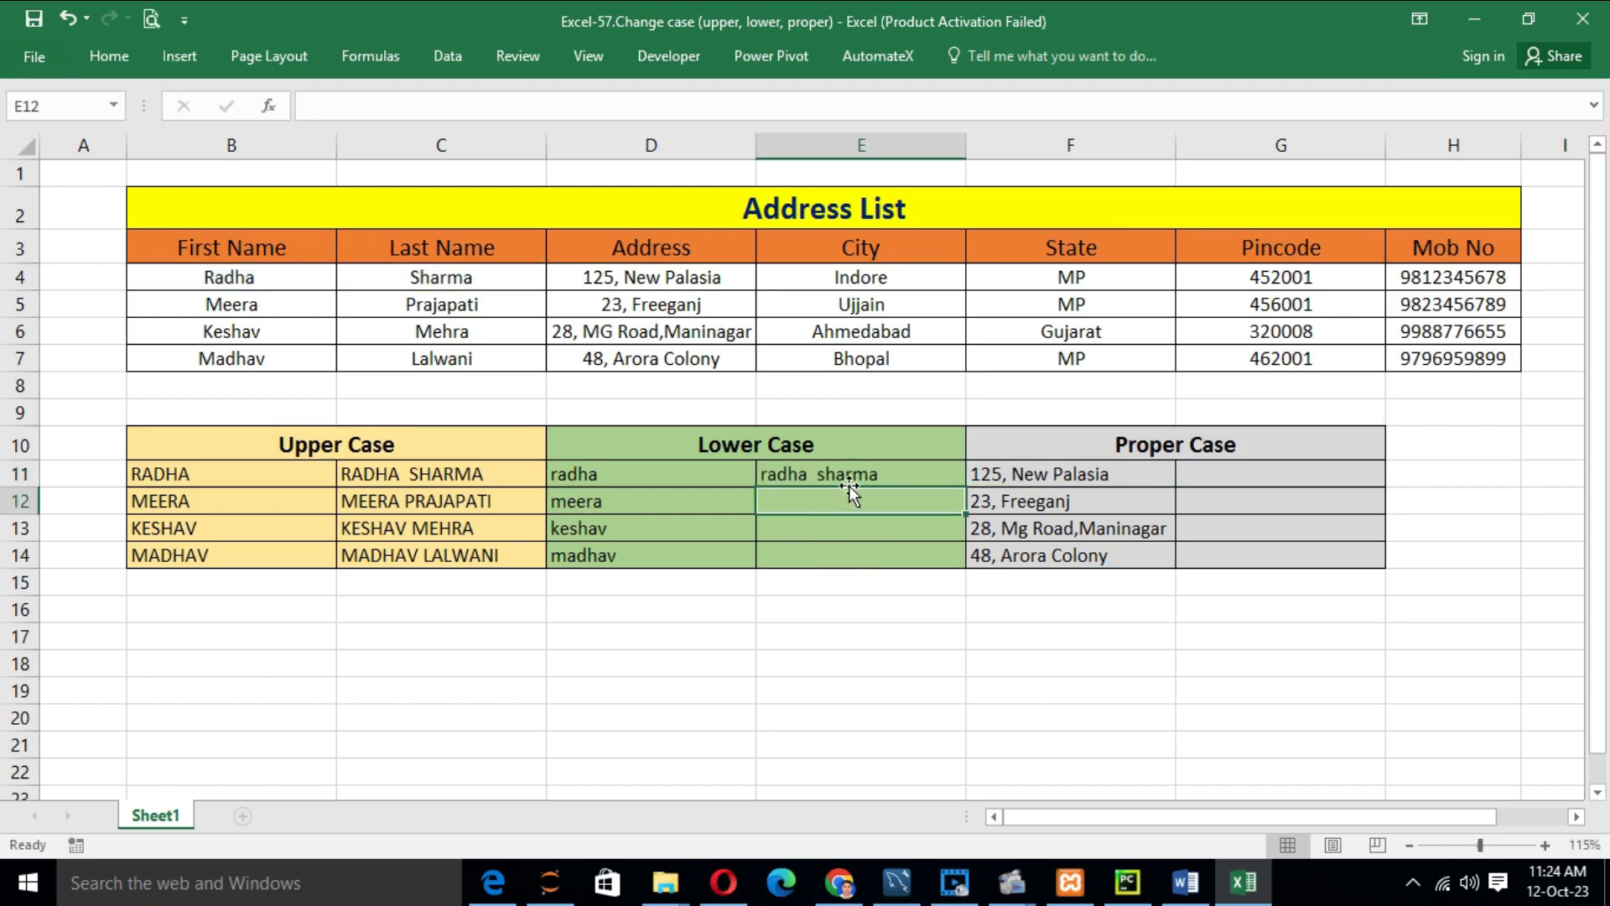
- Copy the E11 lowercase full-name formula down through E14
left_click(845, 478)
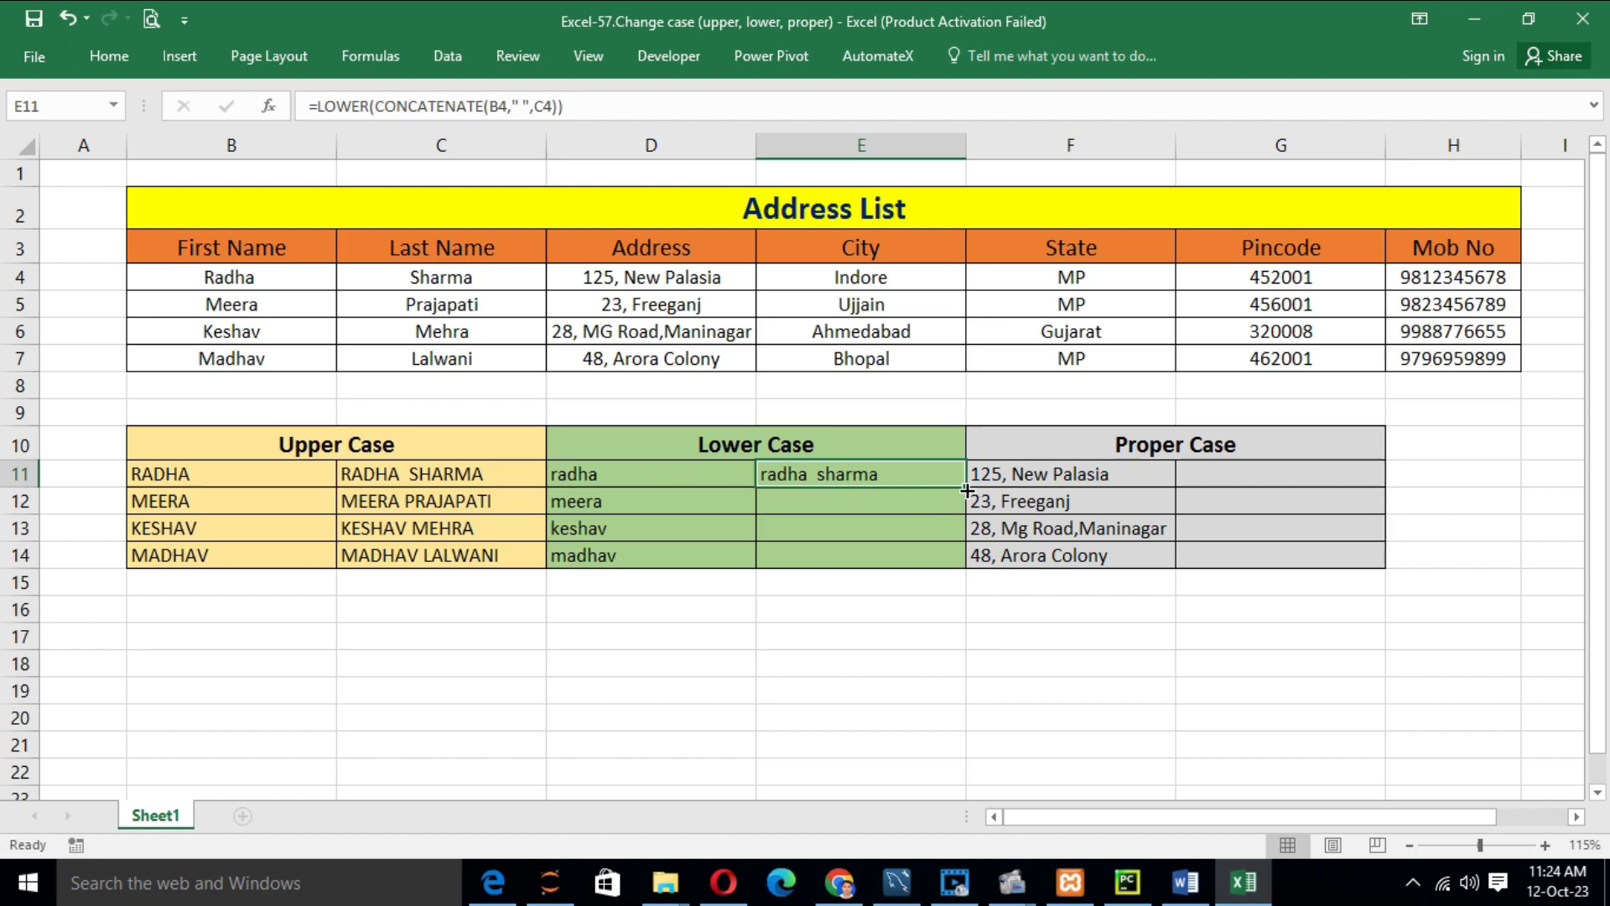
left_click_drag(964, 487, 952, 557)
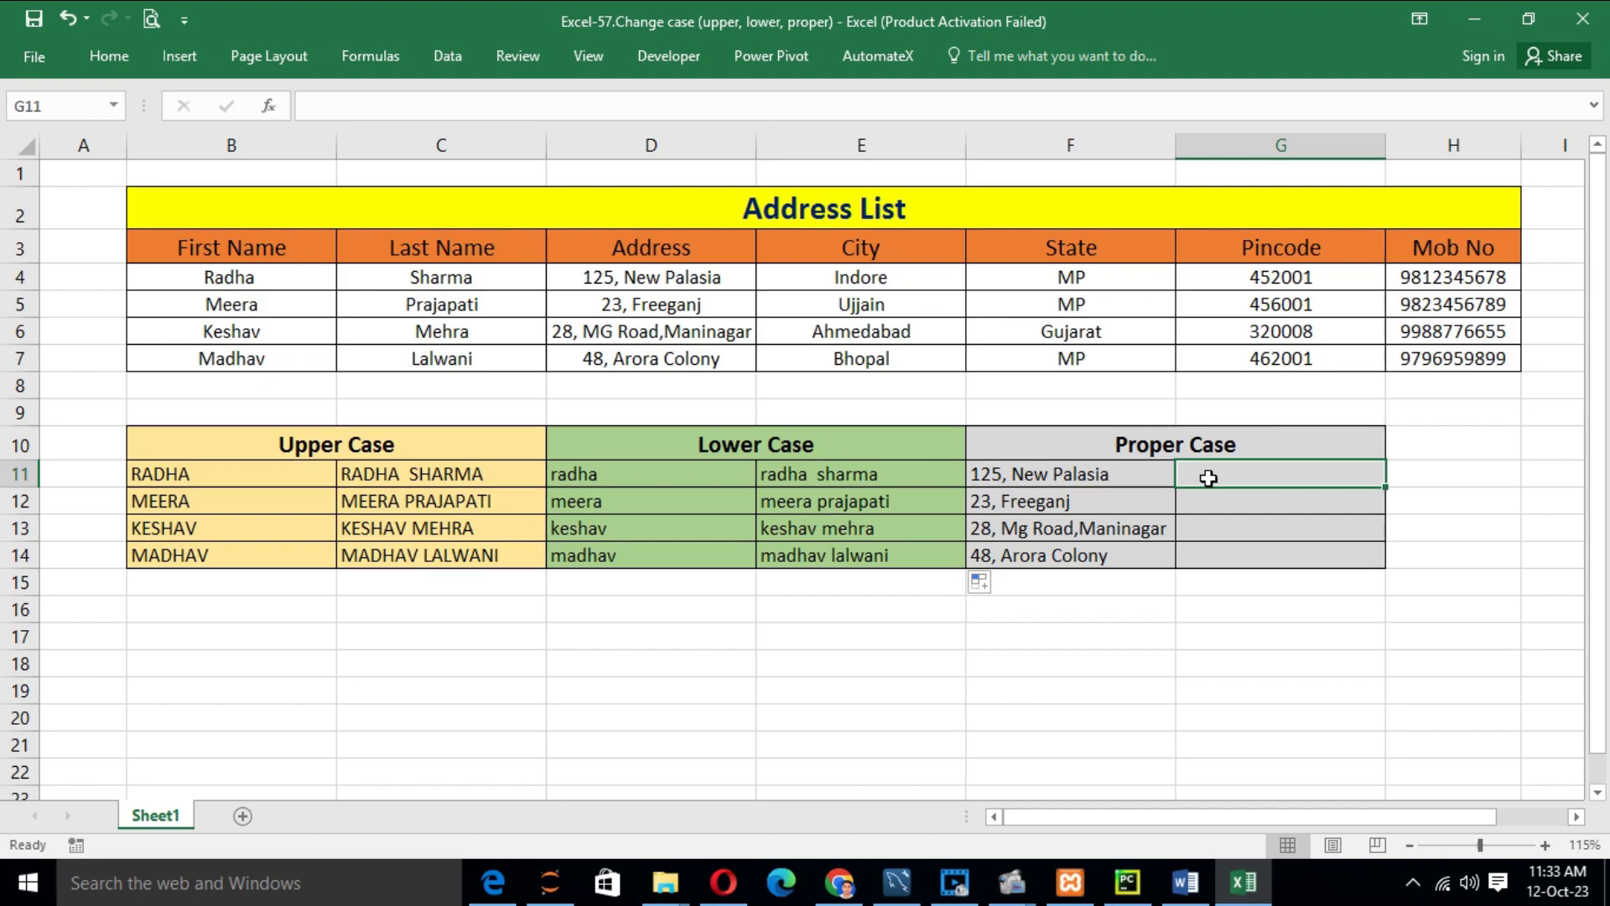
- Enter =PROPER(CONCATENATE(D4," ",E4)) in G11 to join address and city in proper case
type("=")
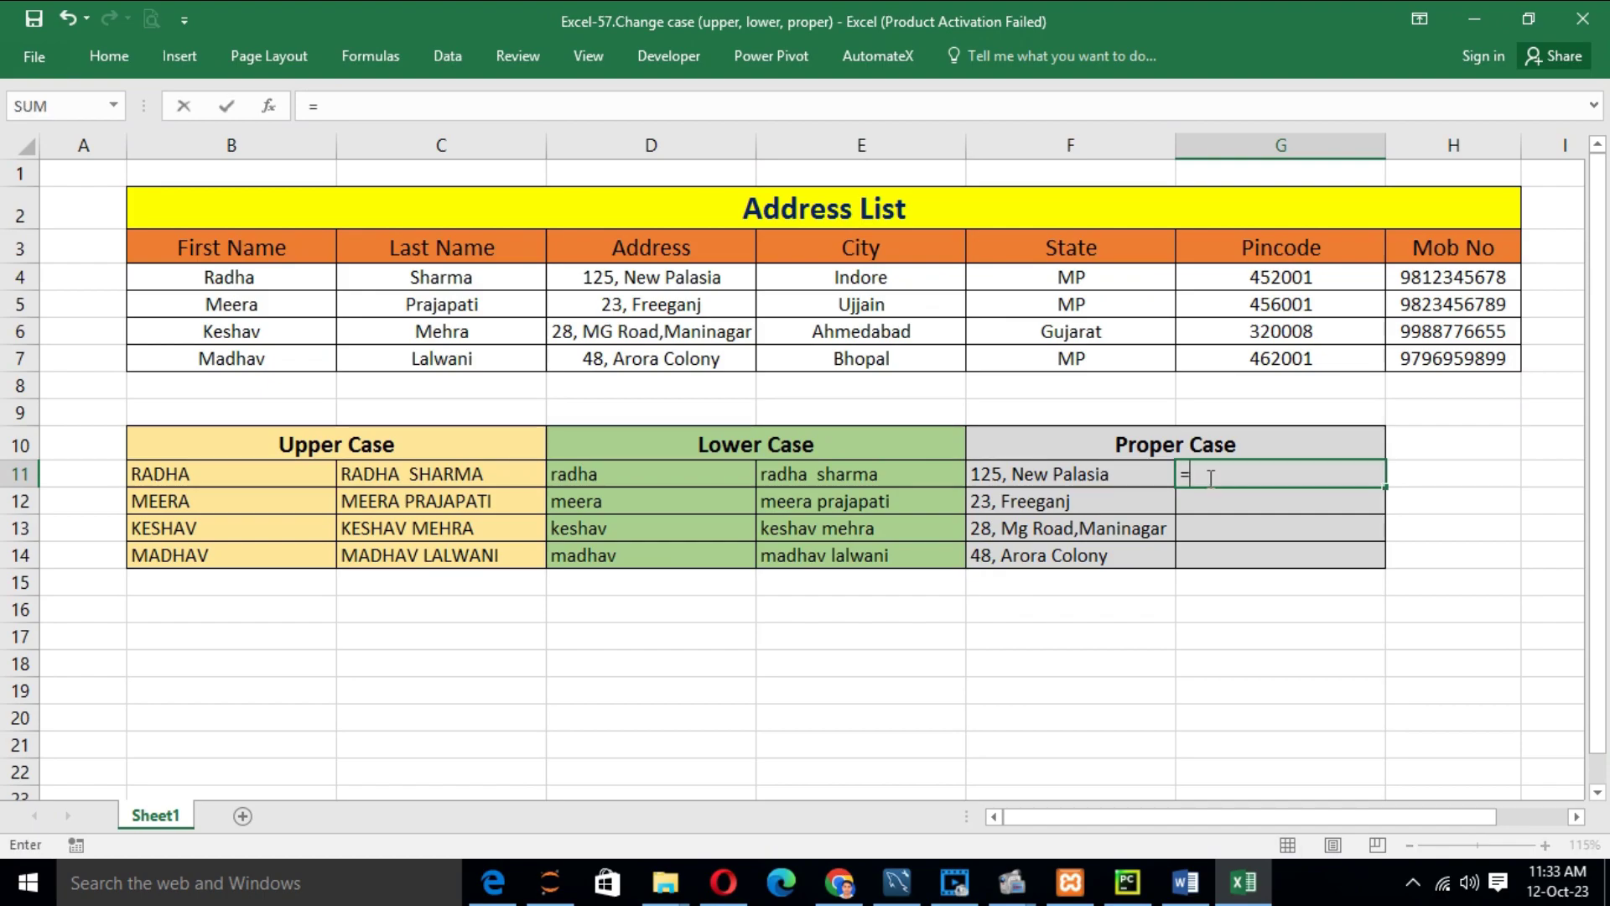
type("PRO")
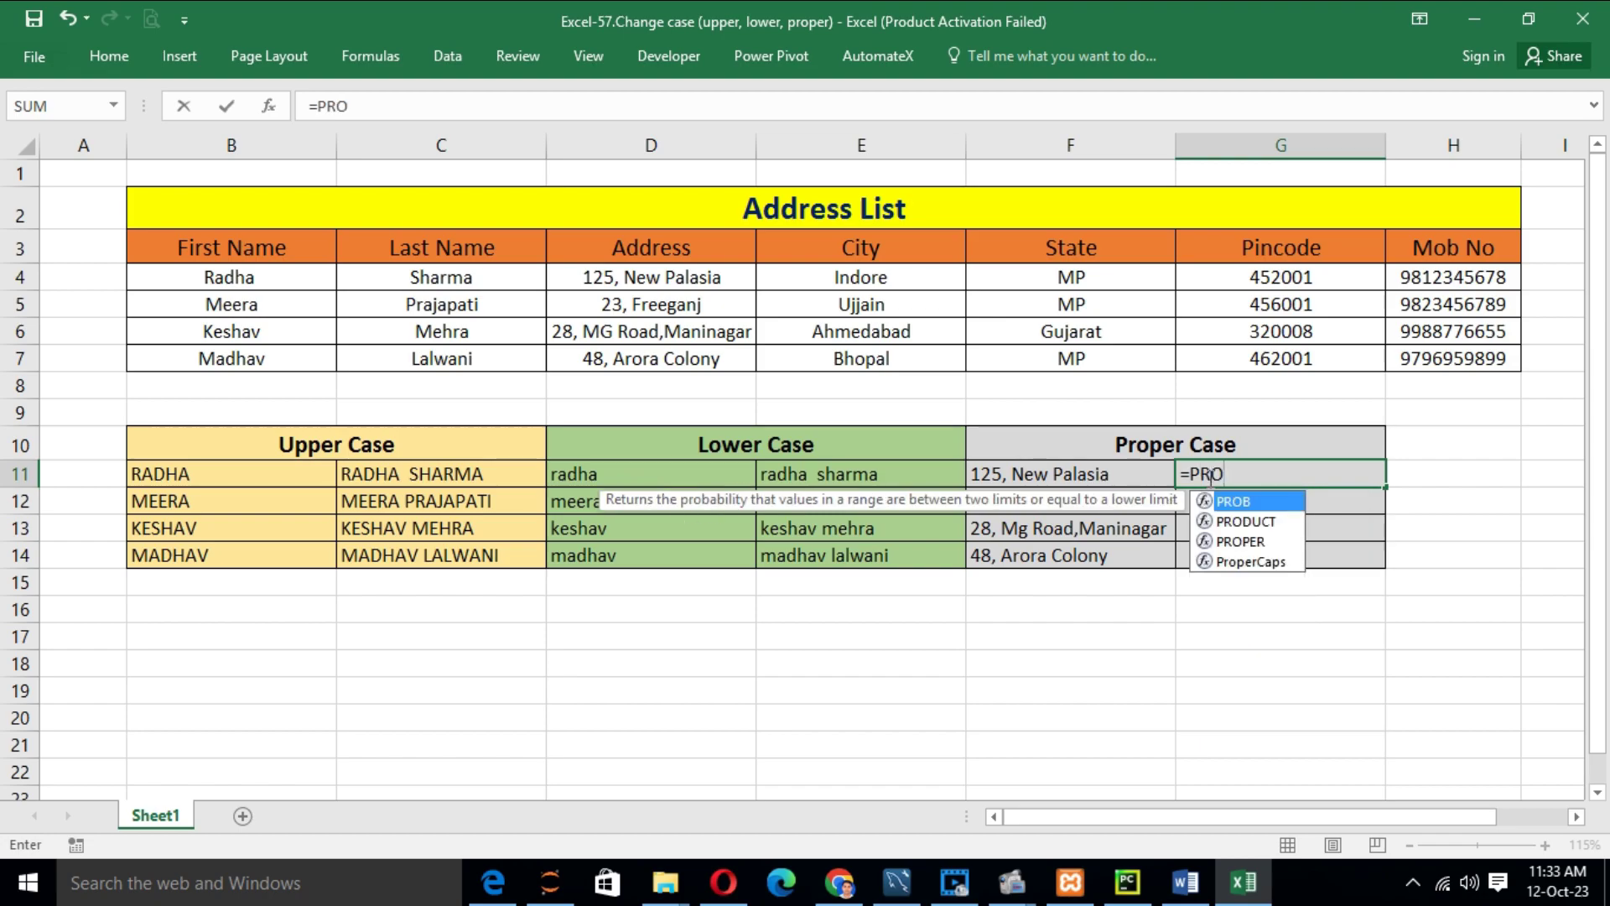
type("P")
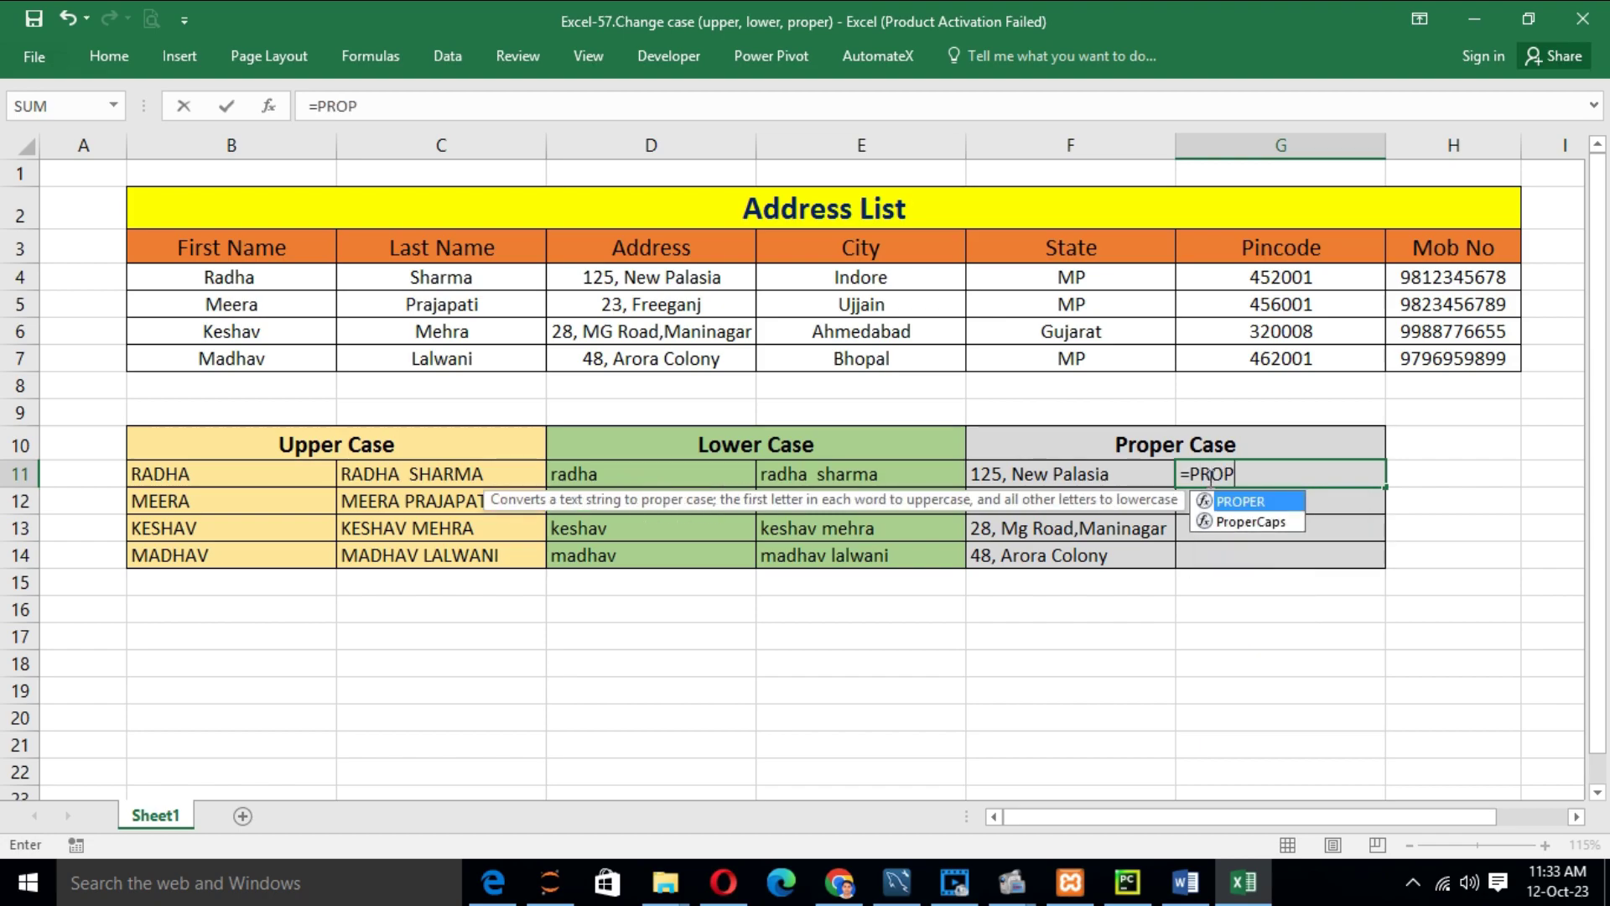
key("Tab")
type("CO")
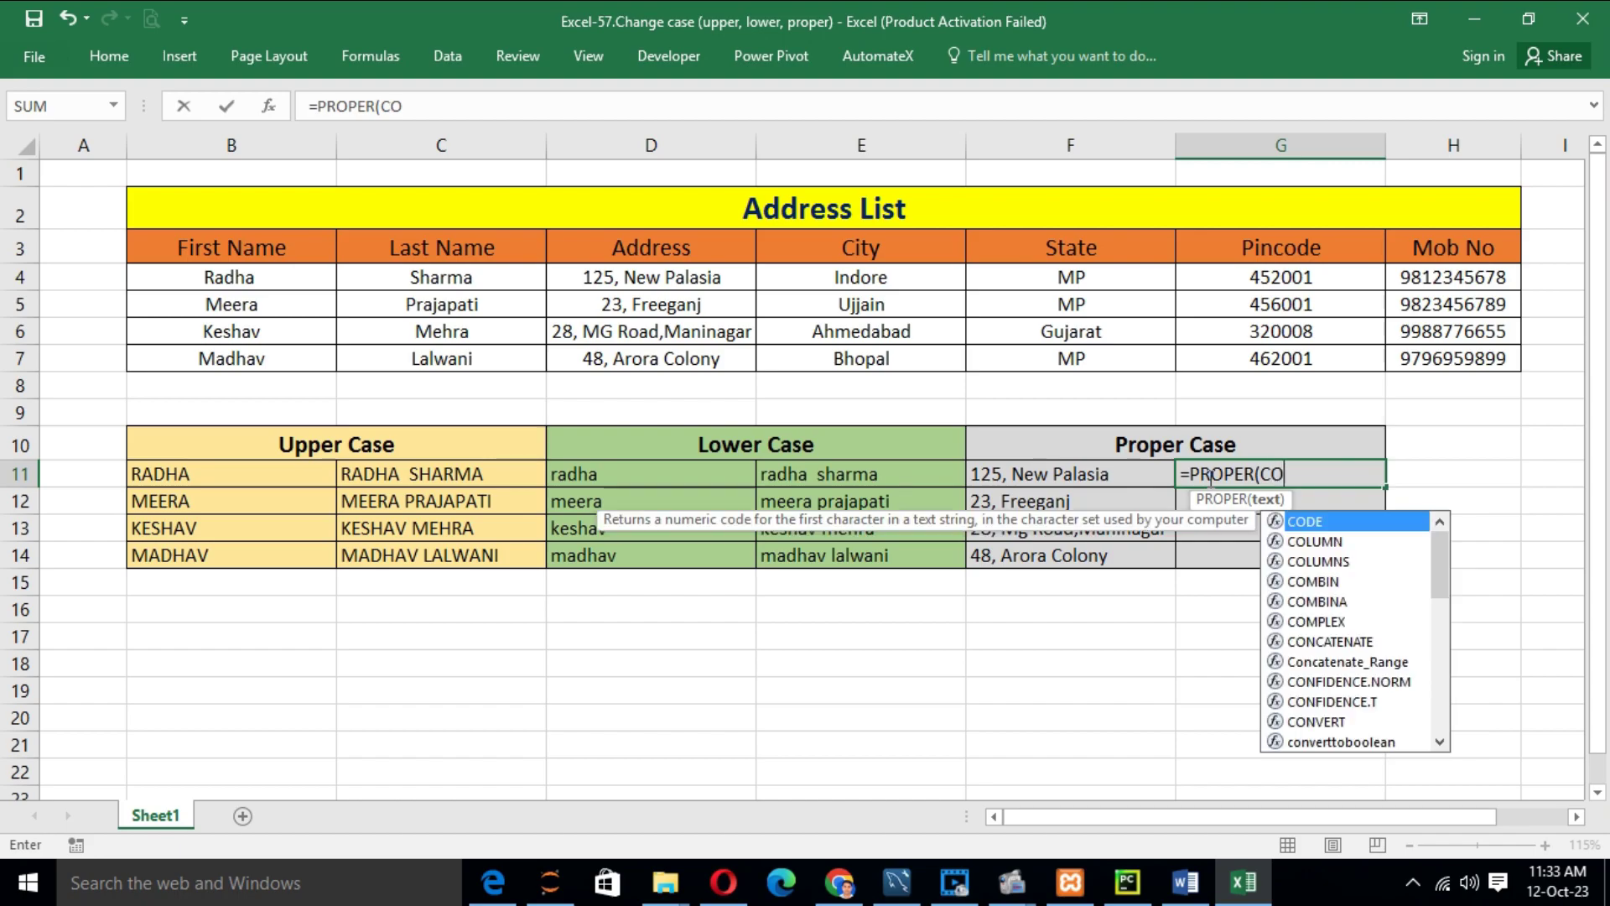
type("N")
key("Tab")
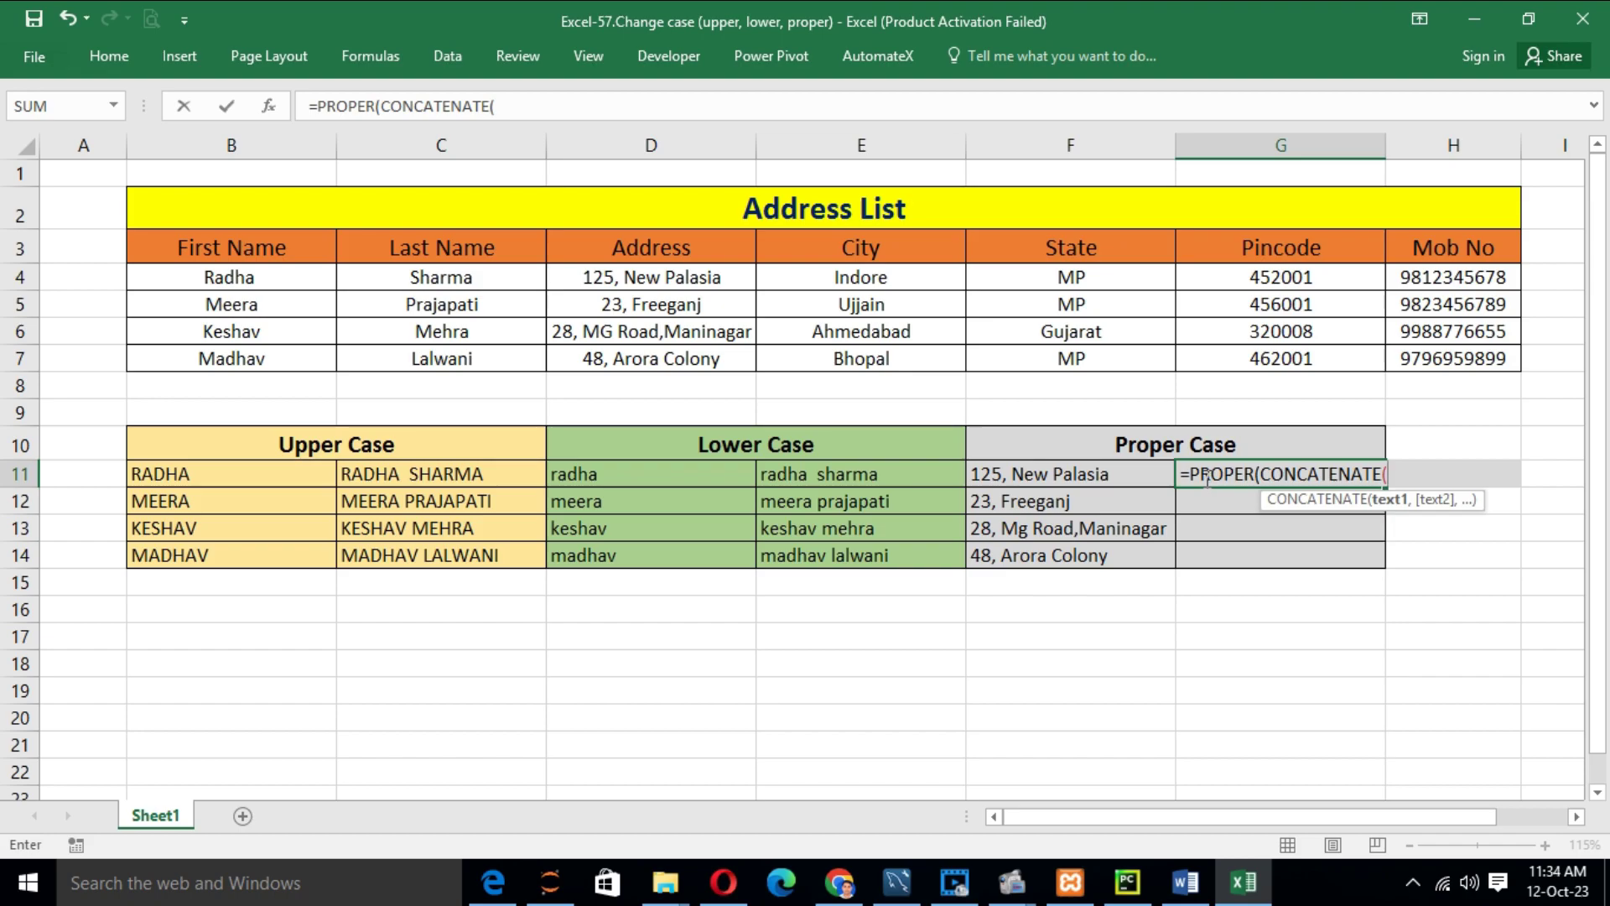
left_click(642, 273)
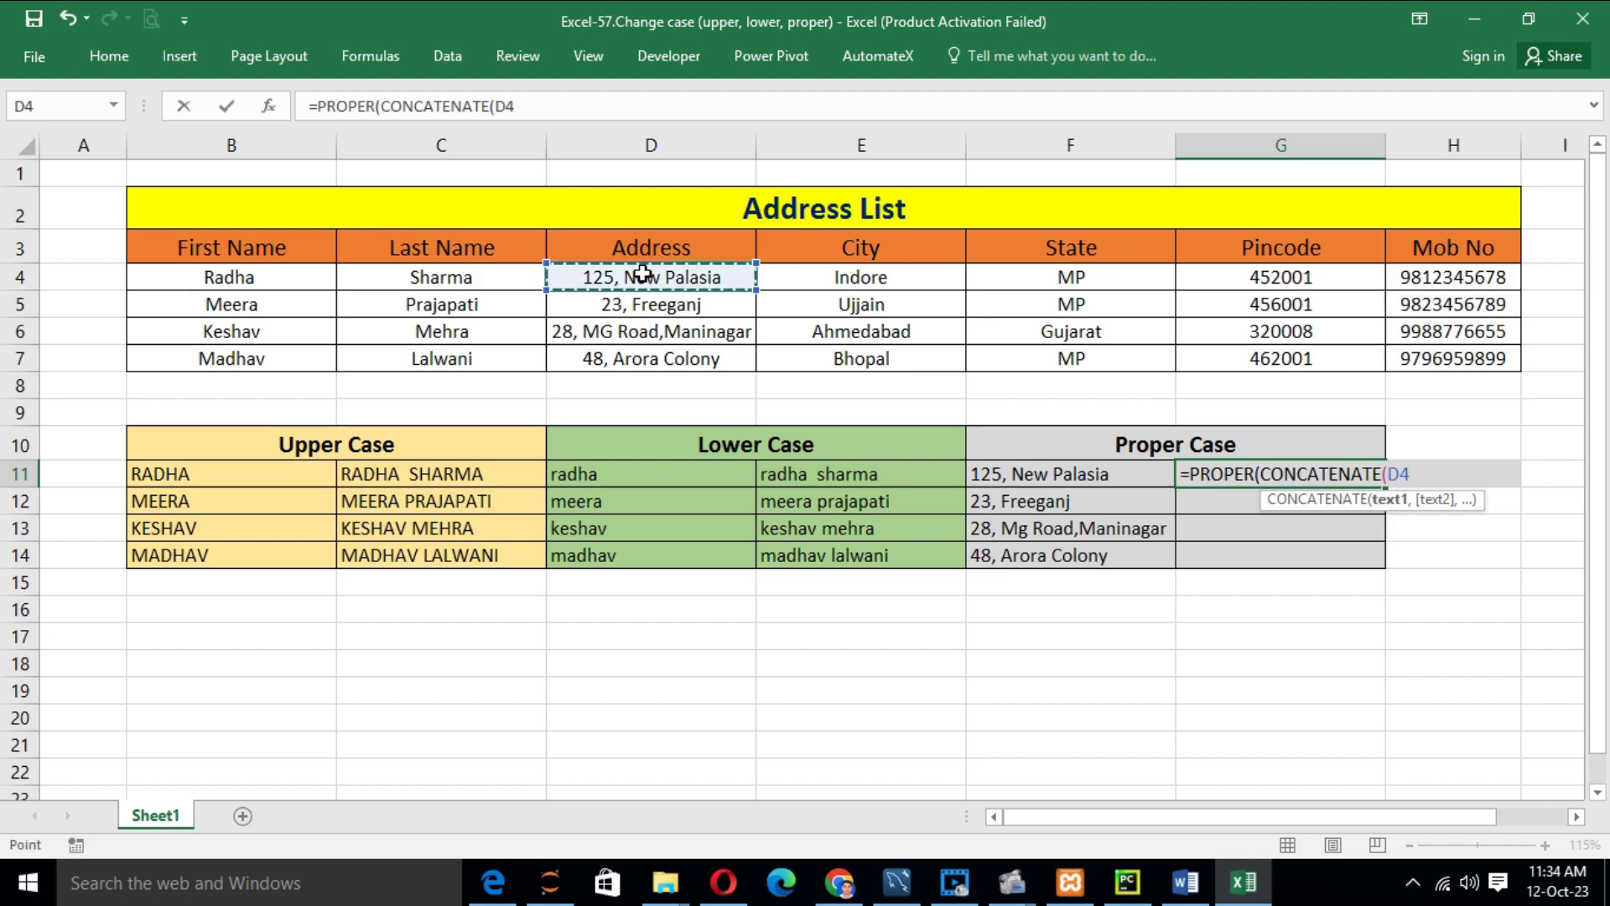
type(",")
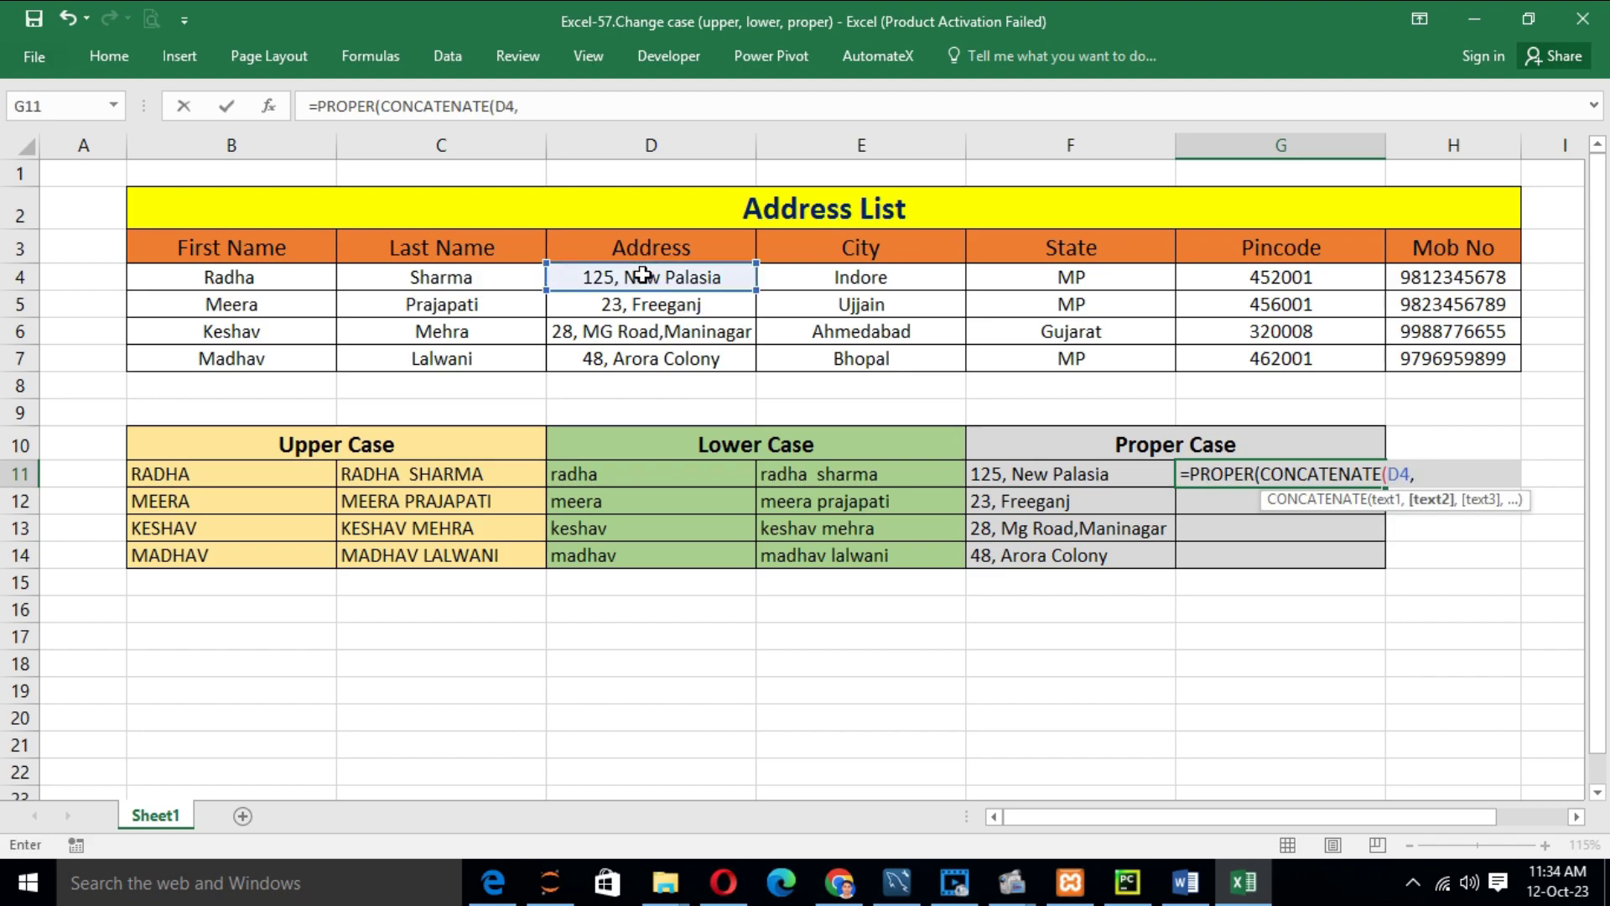
type("\"")
type(" \",")
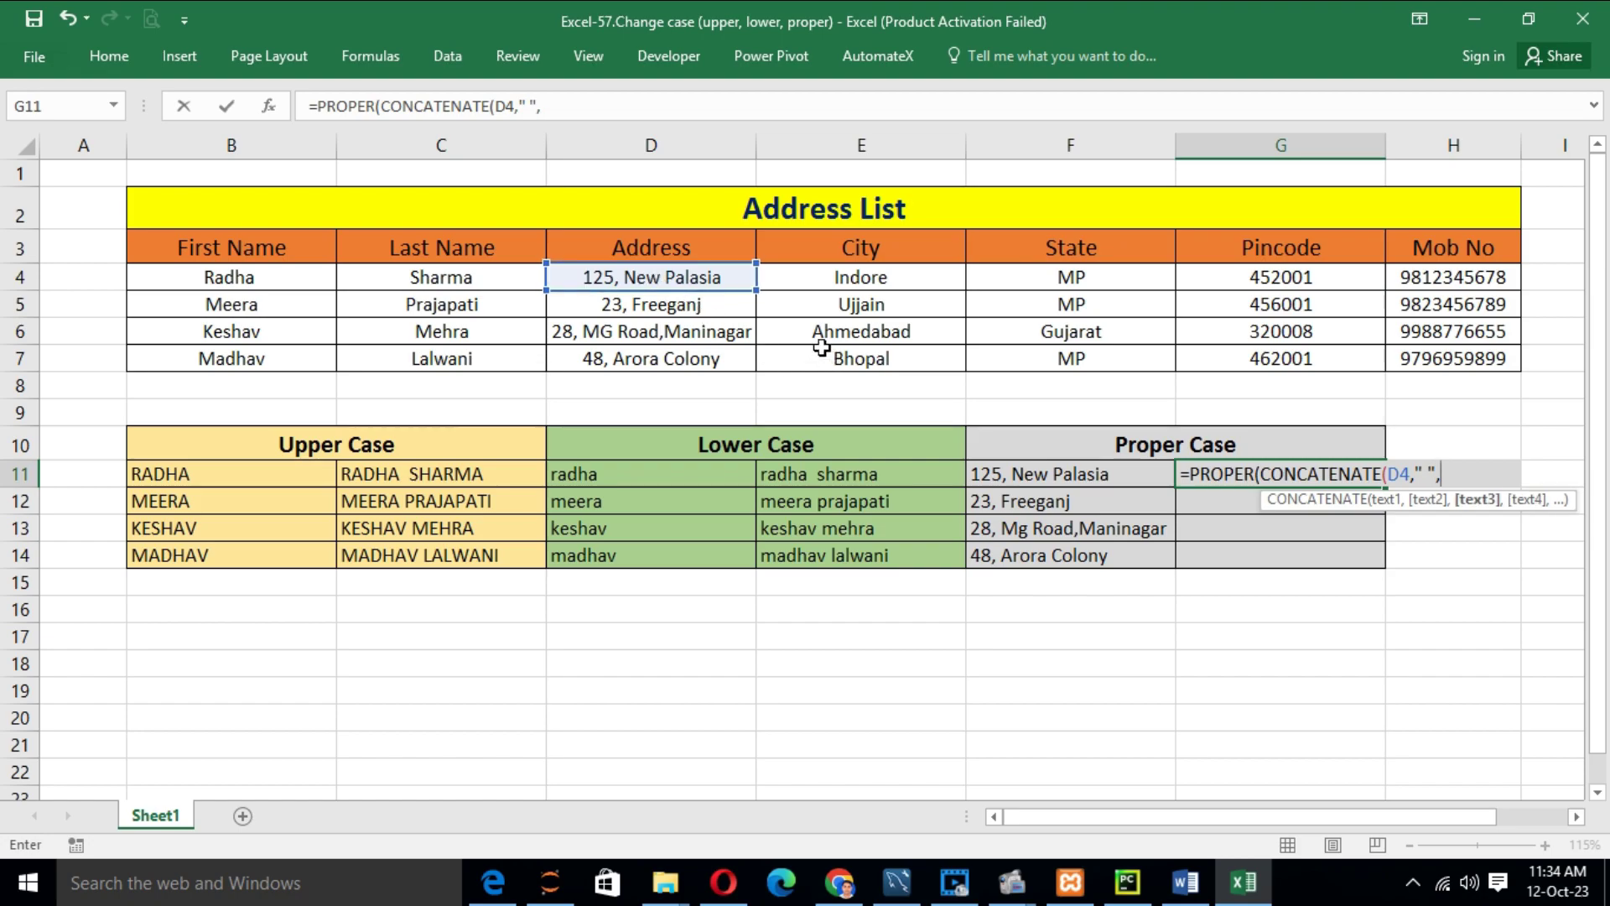
left_click(838, 281)
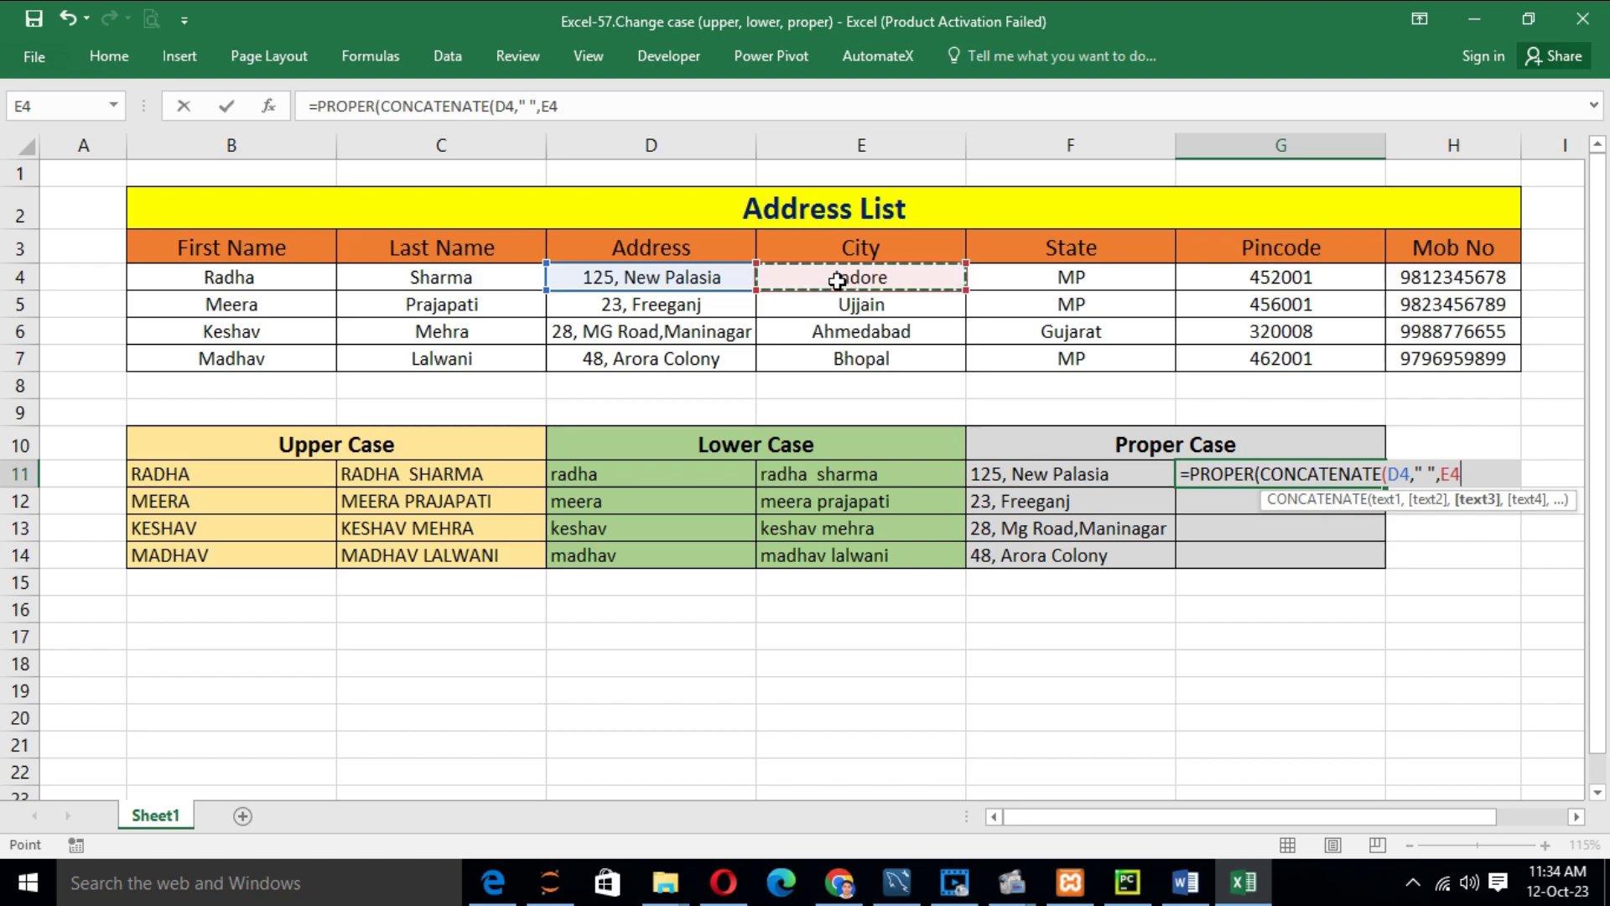
type("))")
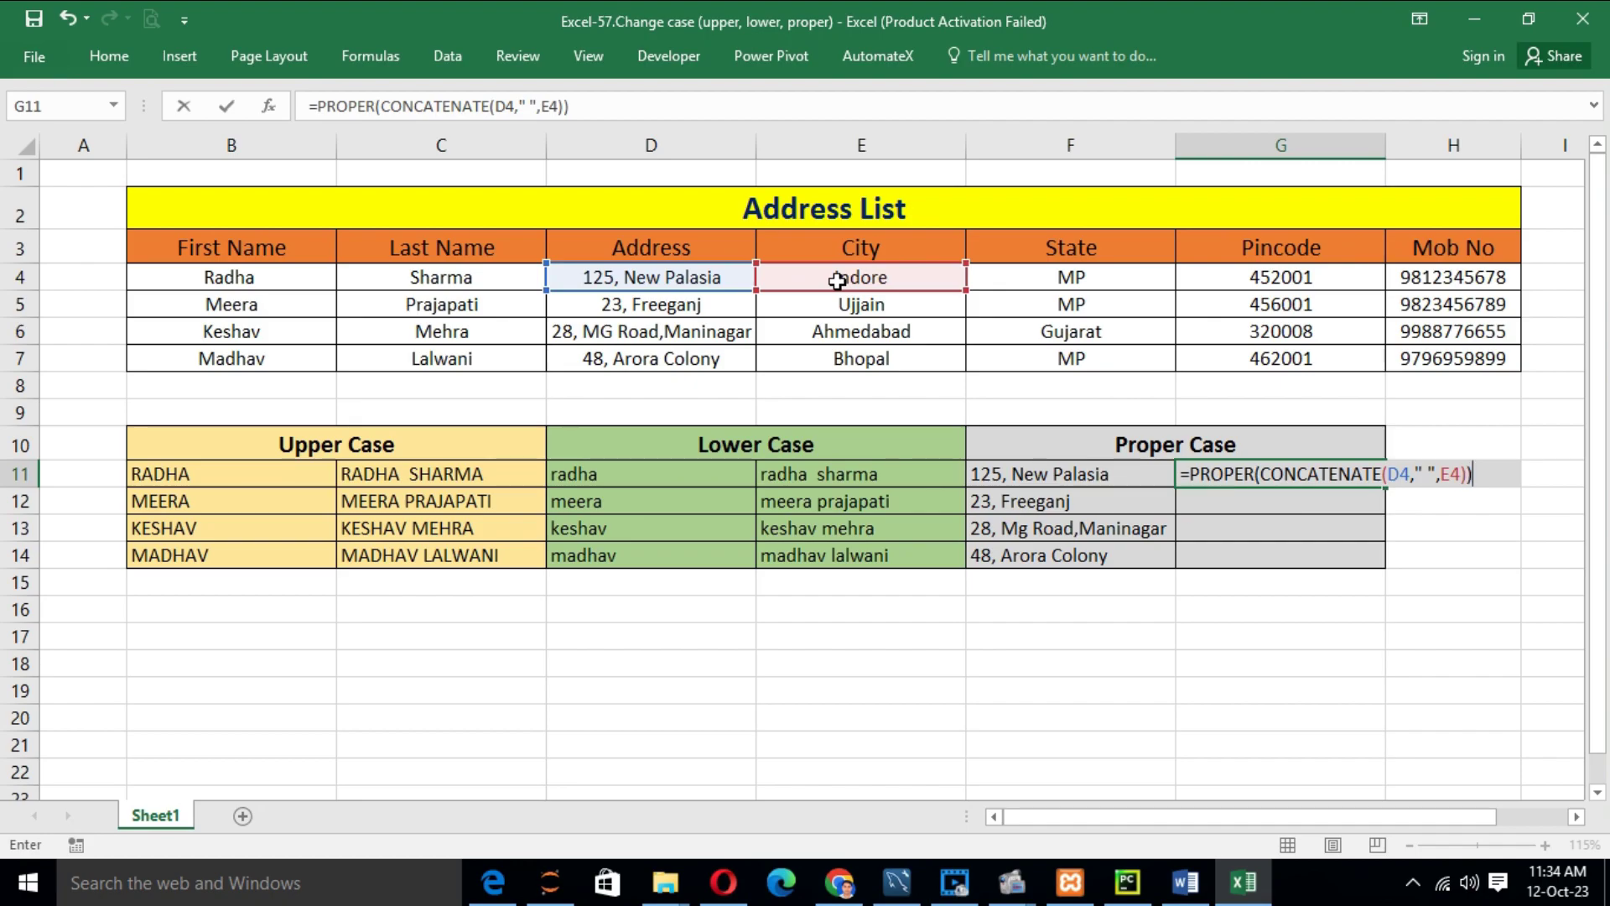
key("Return")
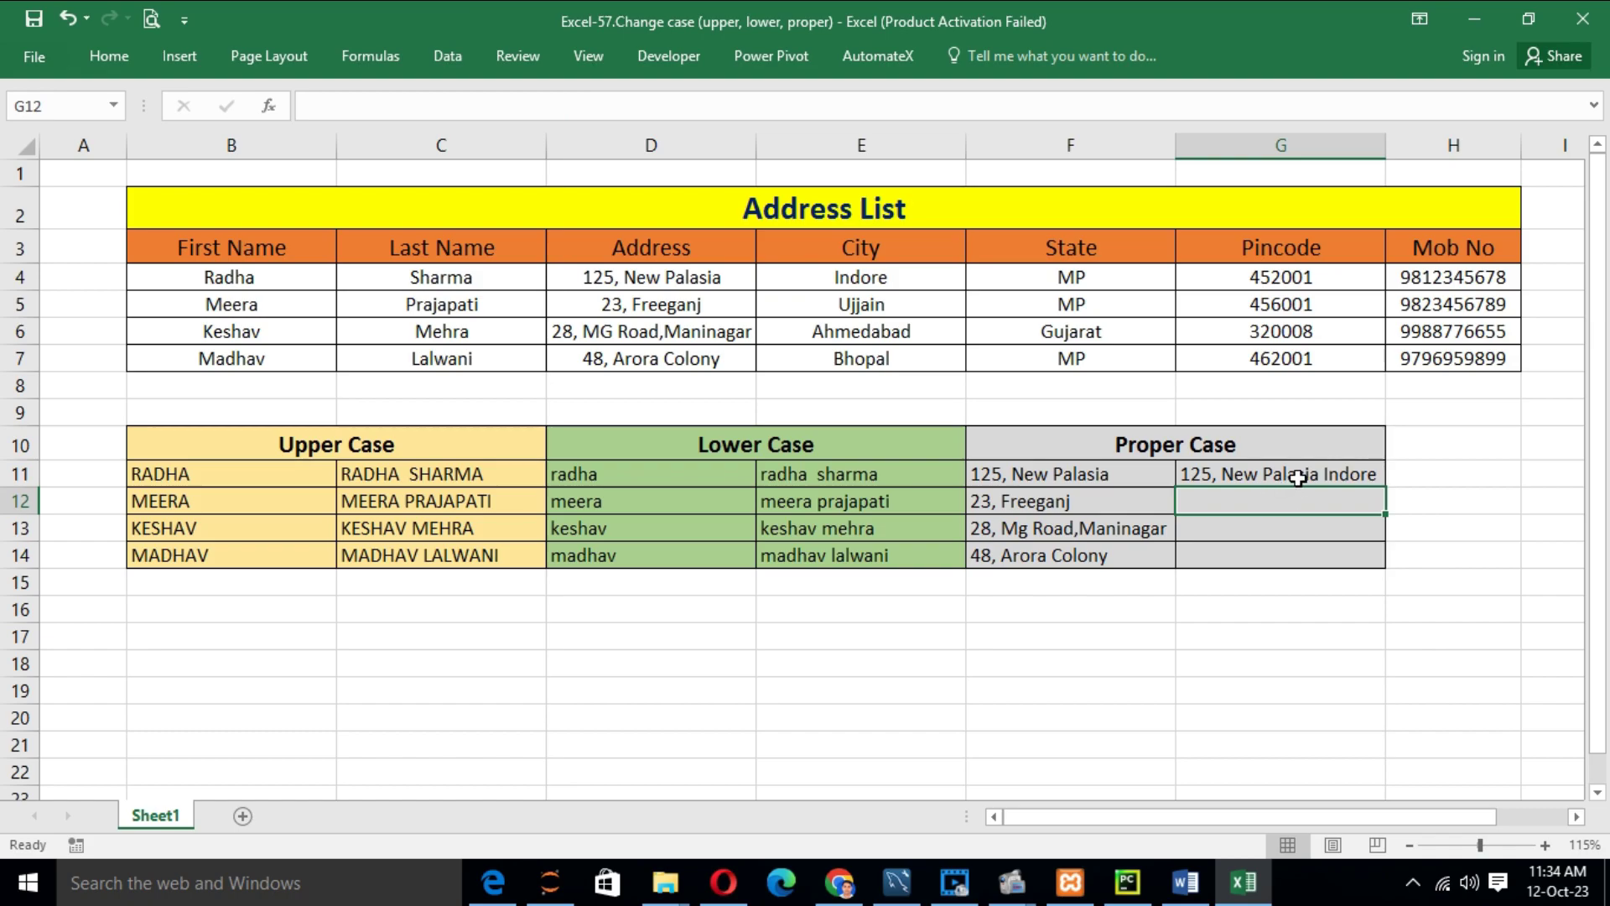
- Copy the G11 proper-case address formula down through G14
left_click(1356, 475)
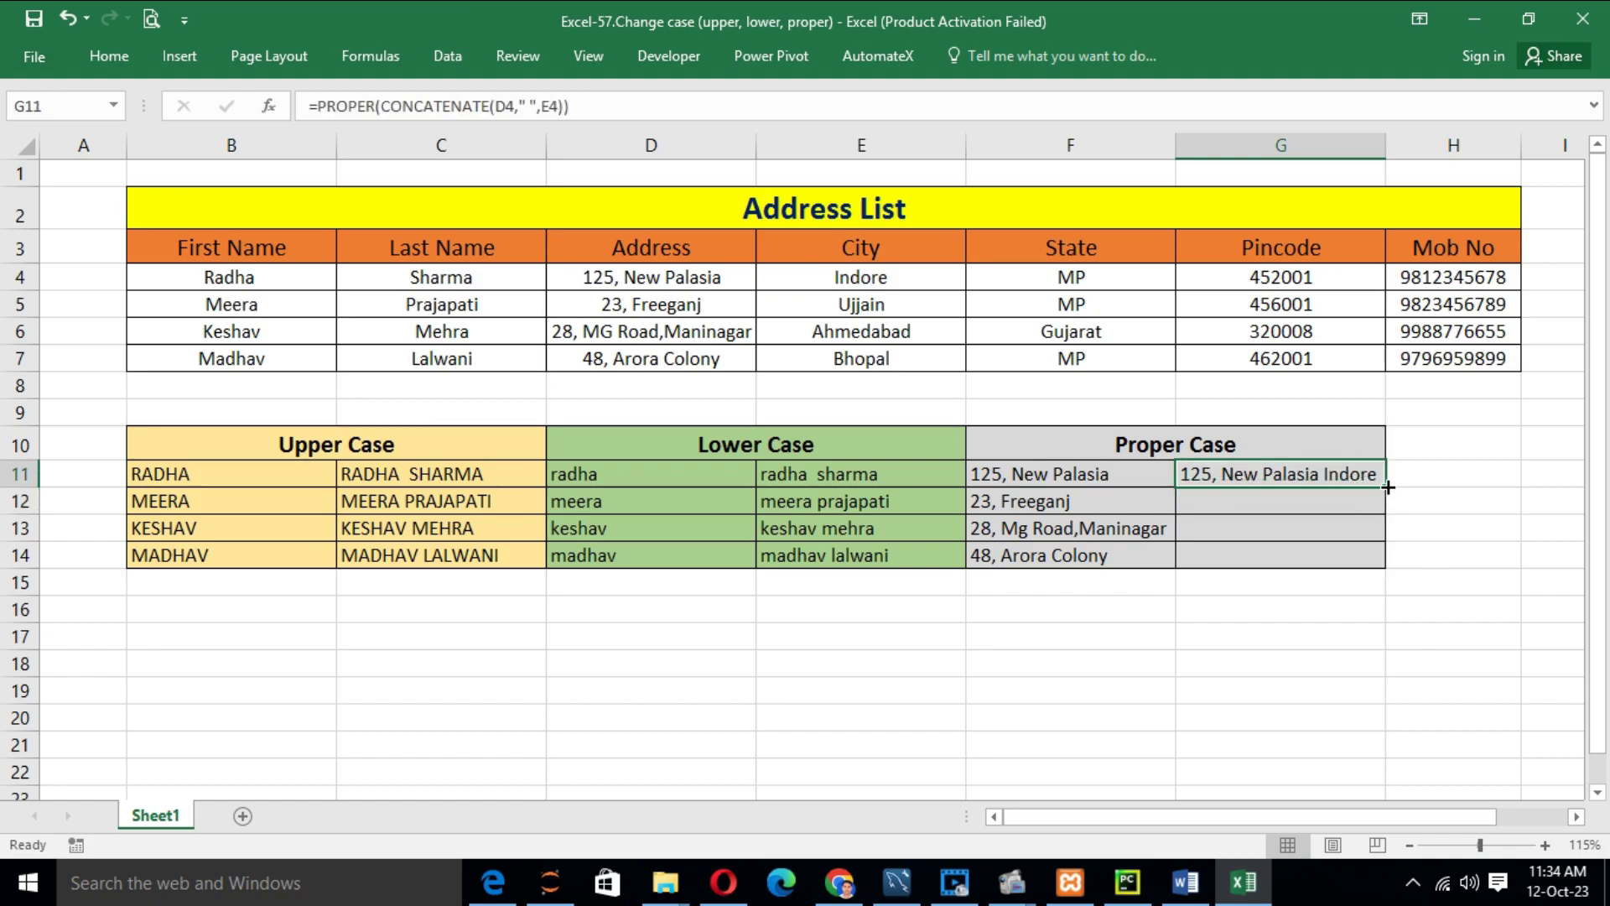
left_click_drag(1388, 487, 1376, 564)
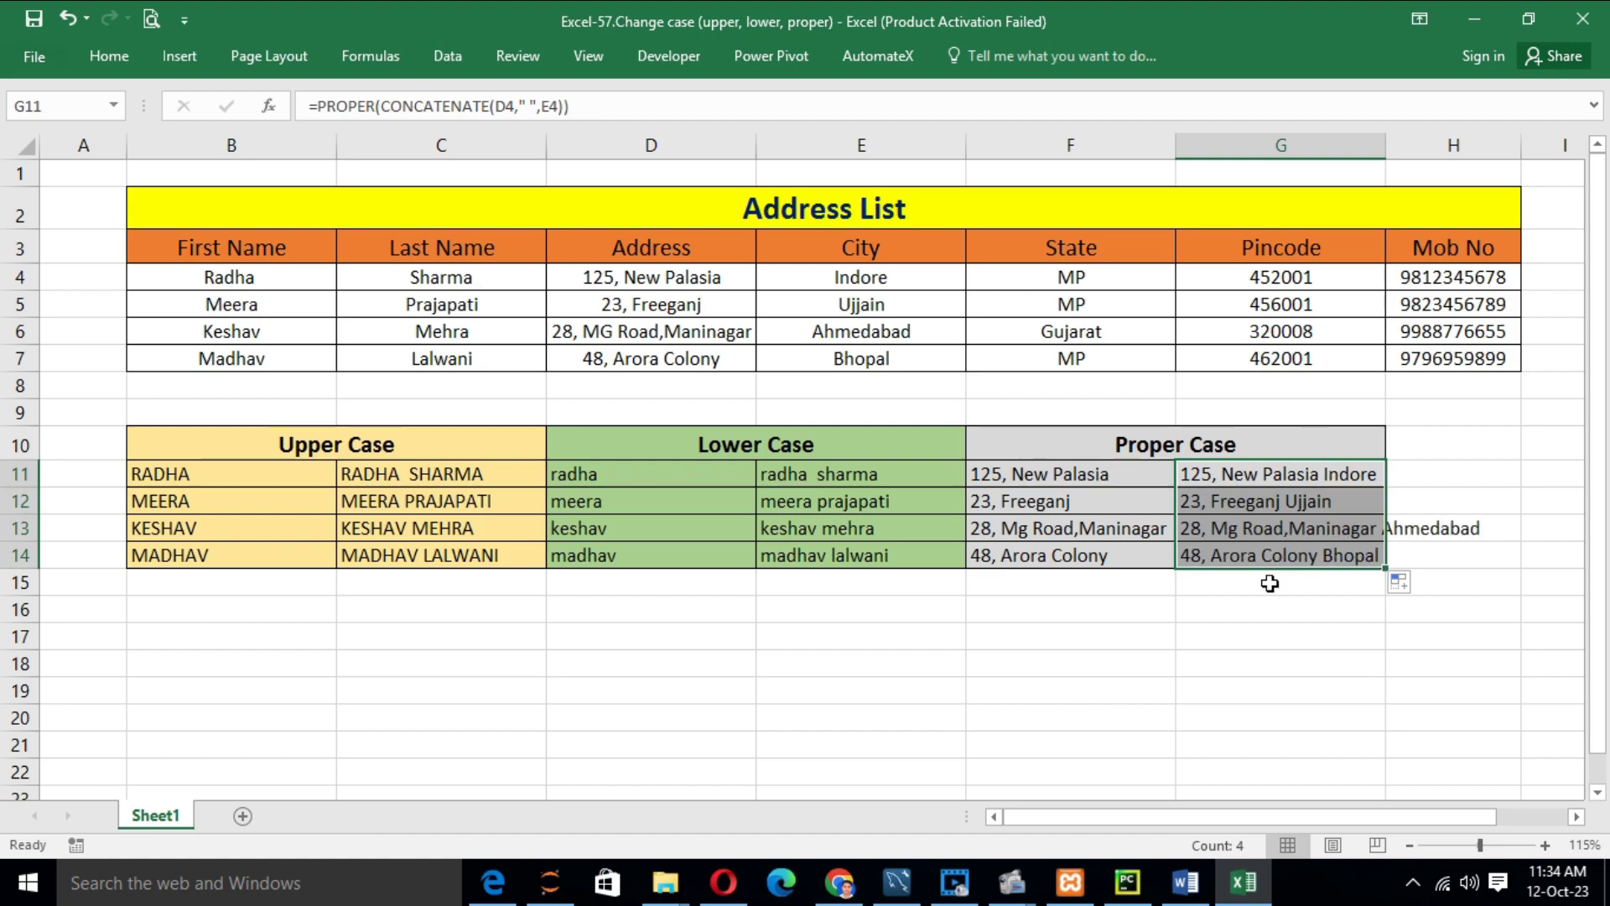